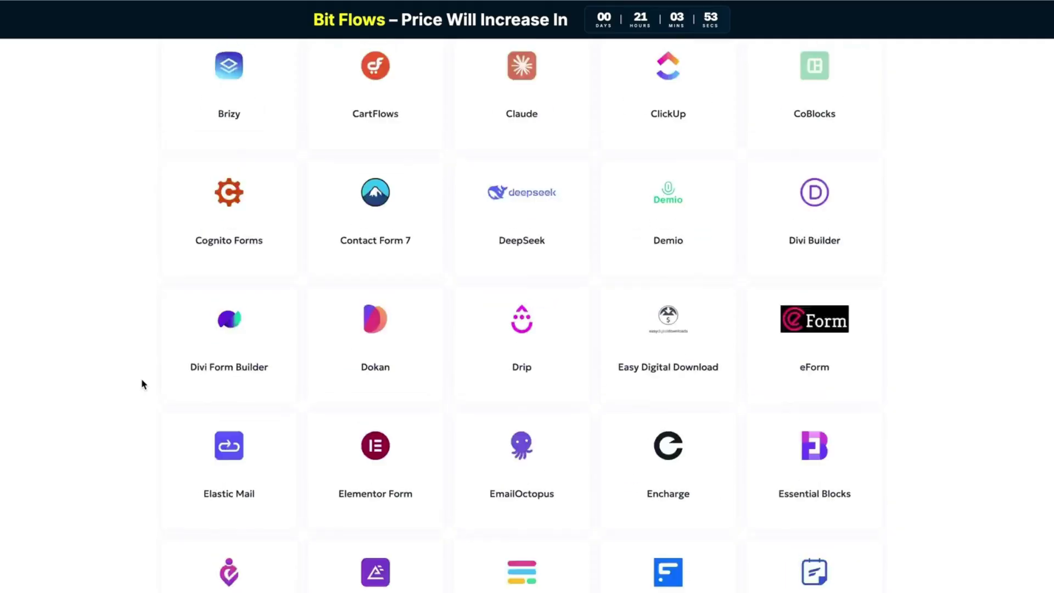
Scroll the Bit Flows Integrations List page back up to the top.
scroll(141, 383, "up", 20)
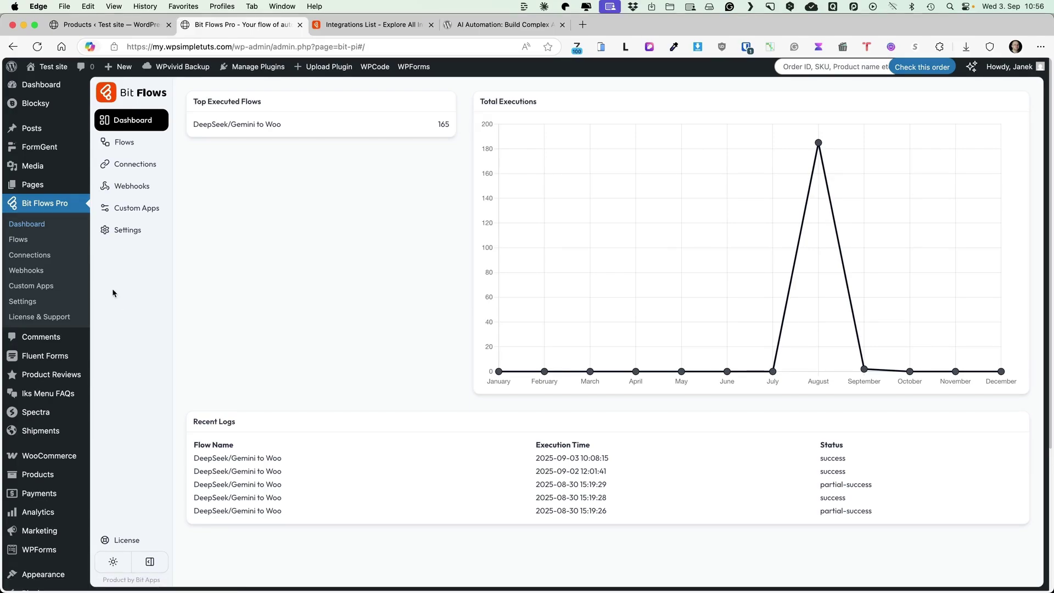
left_click(114, 230)
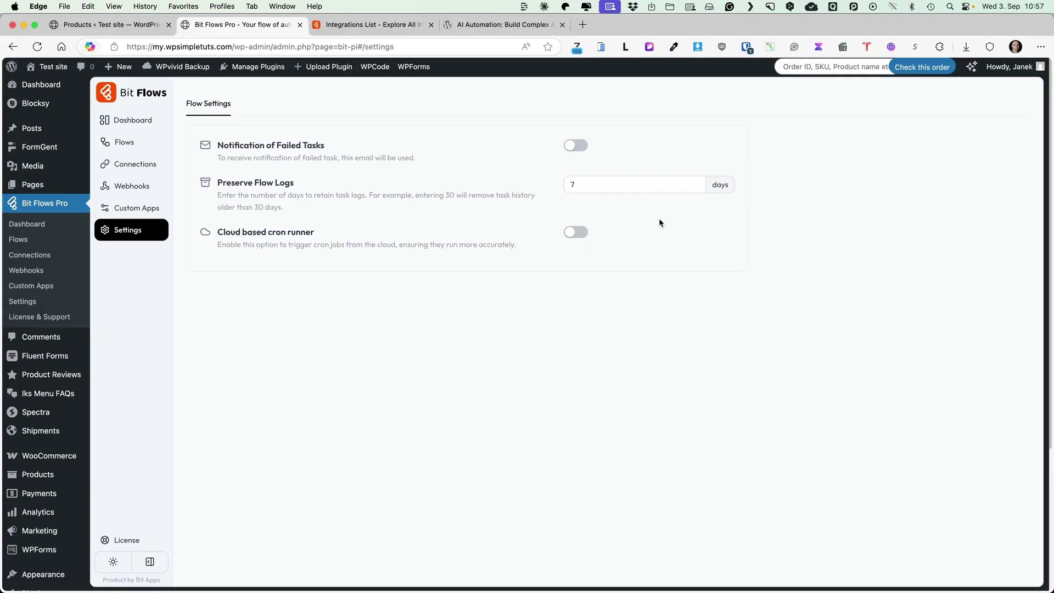
left_click(123, 209)
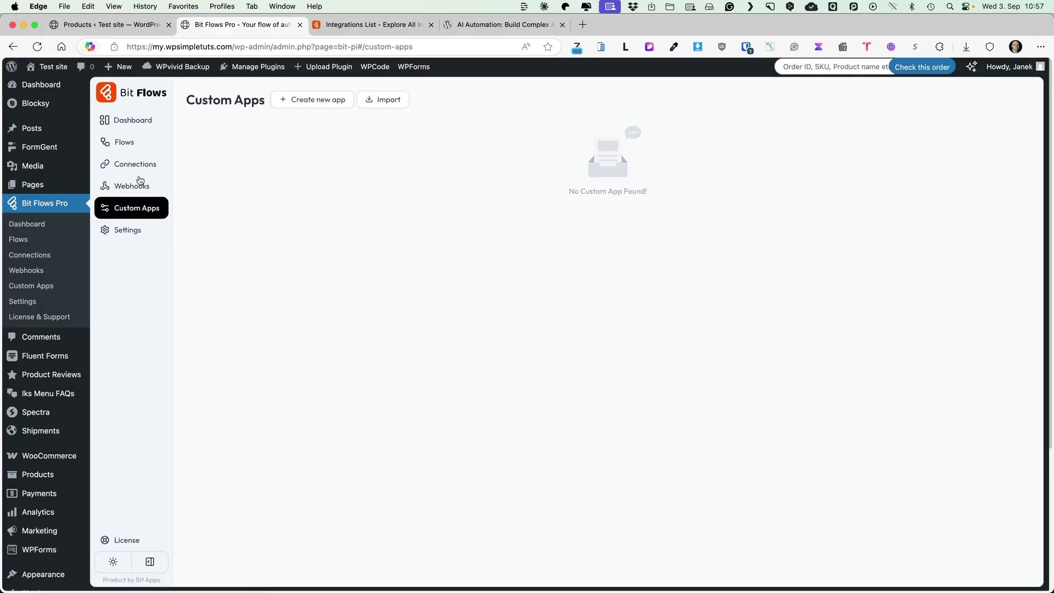
left_click(141, 183)
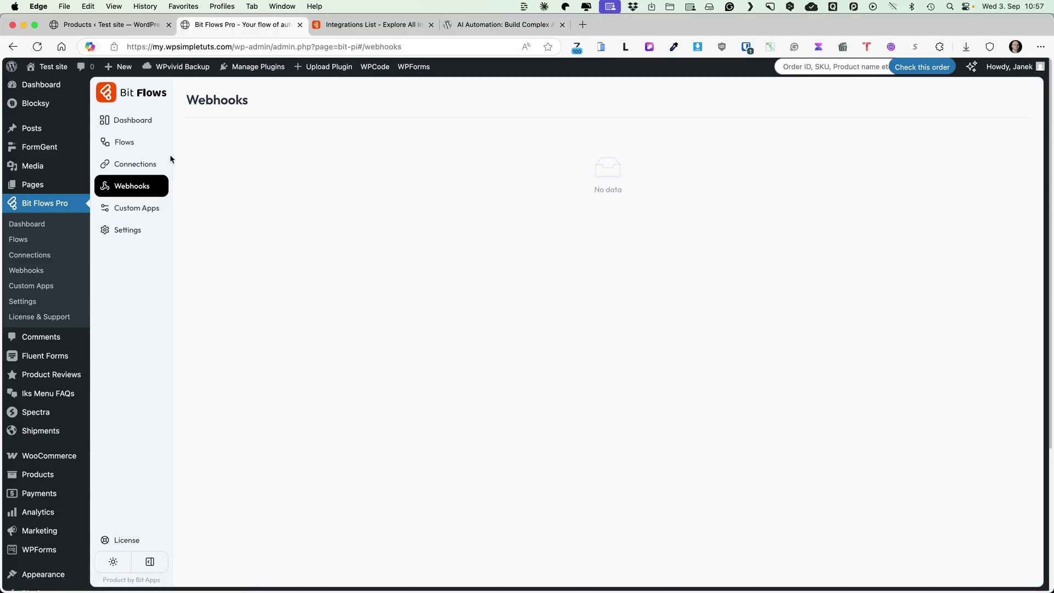
left_click(143, 164)
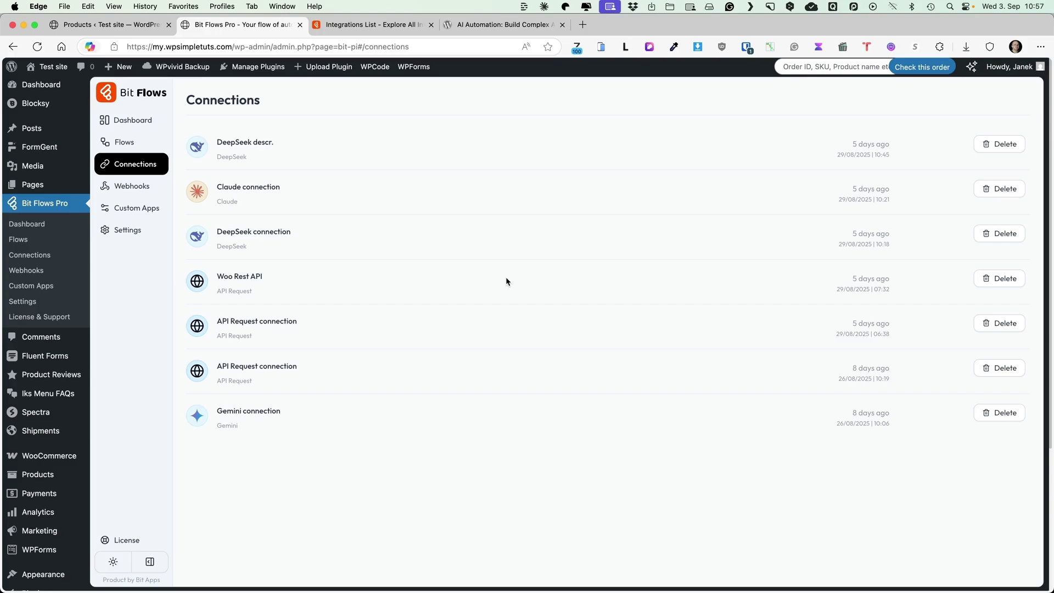
left_click(134, 142)
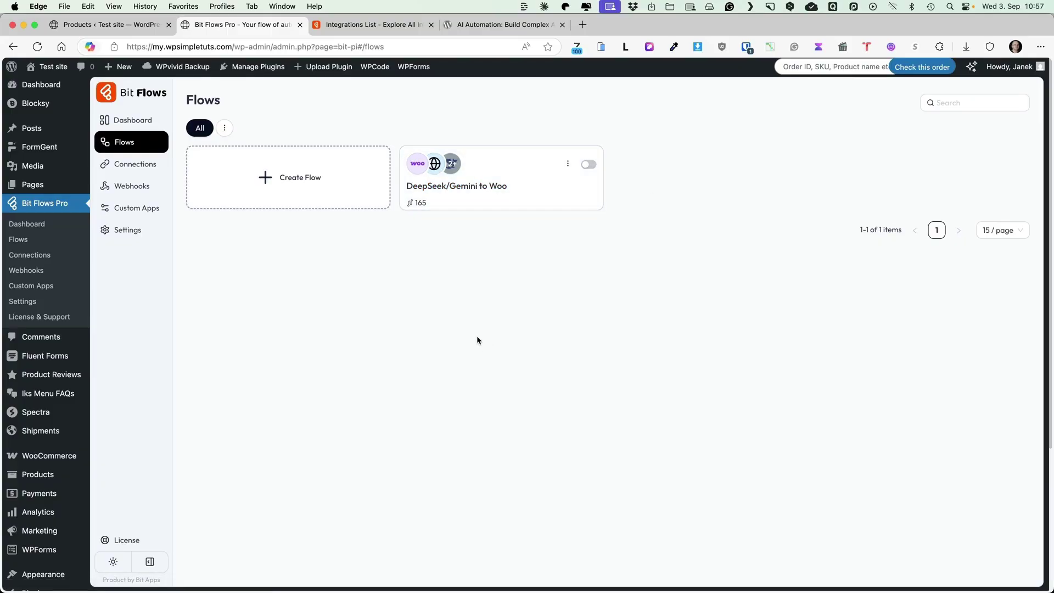
left_click(120, 122)
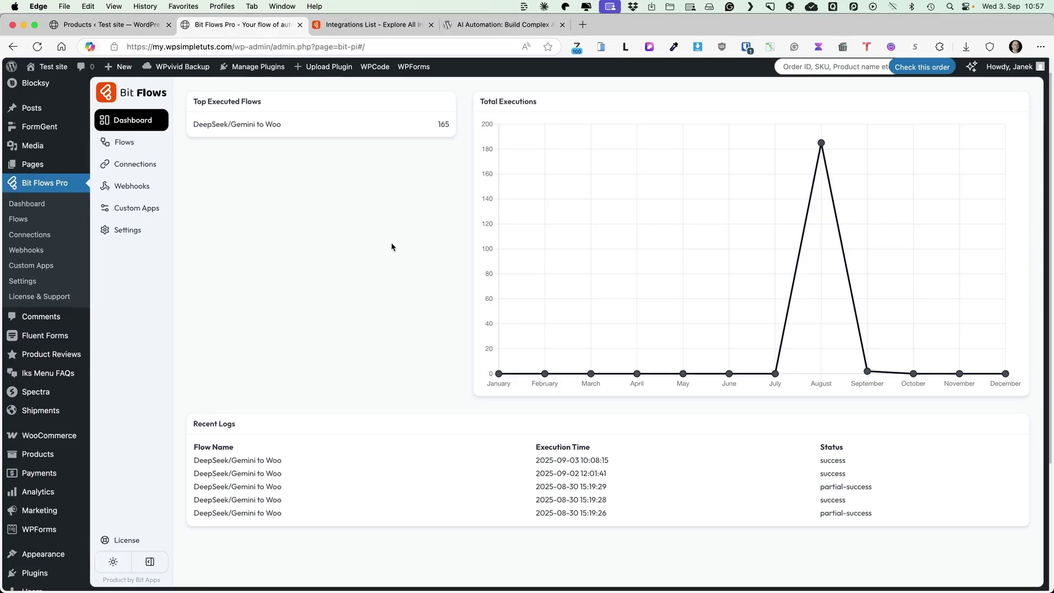
Create a trial flow from the Example Flow template and look over its canvas.
left_click(128, 139)
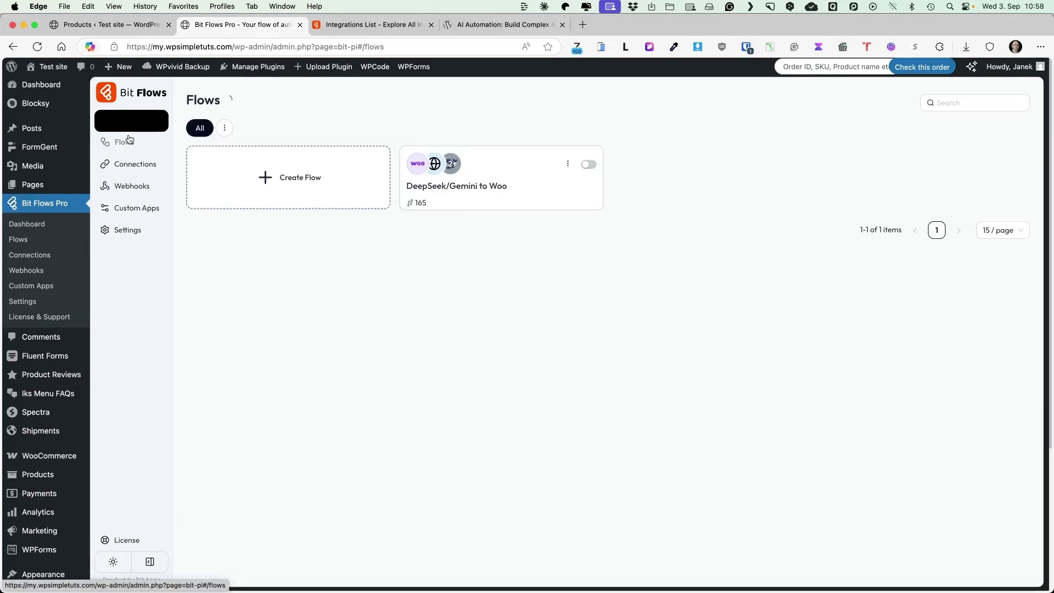
left_click(296, 186)
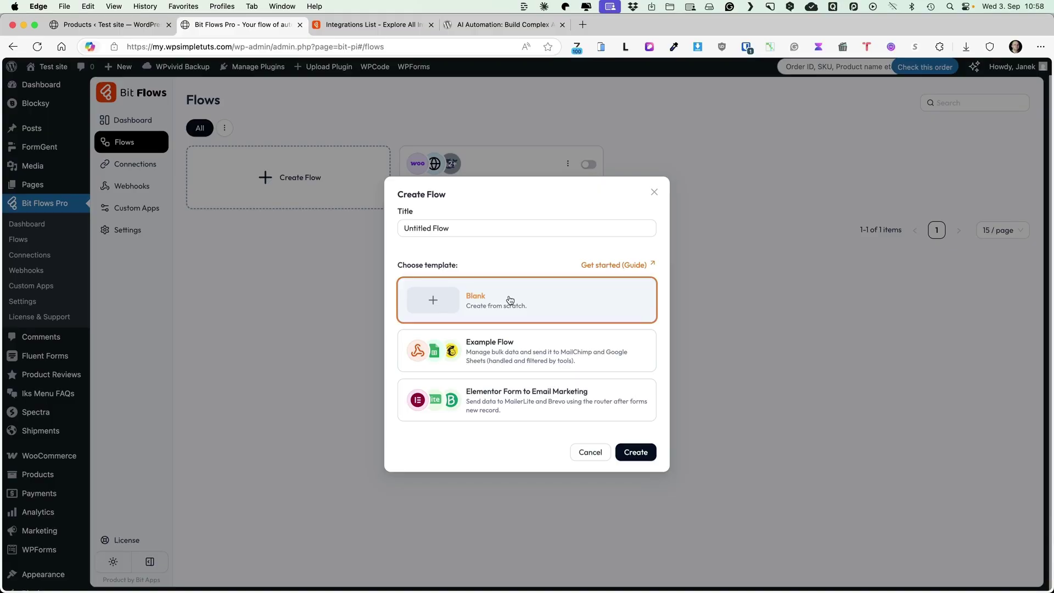
left_click(496, 352)
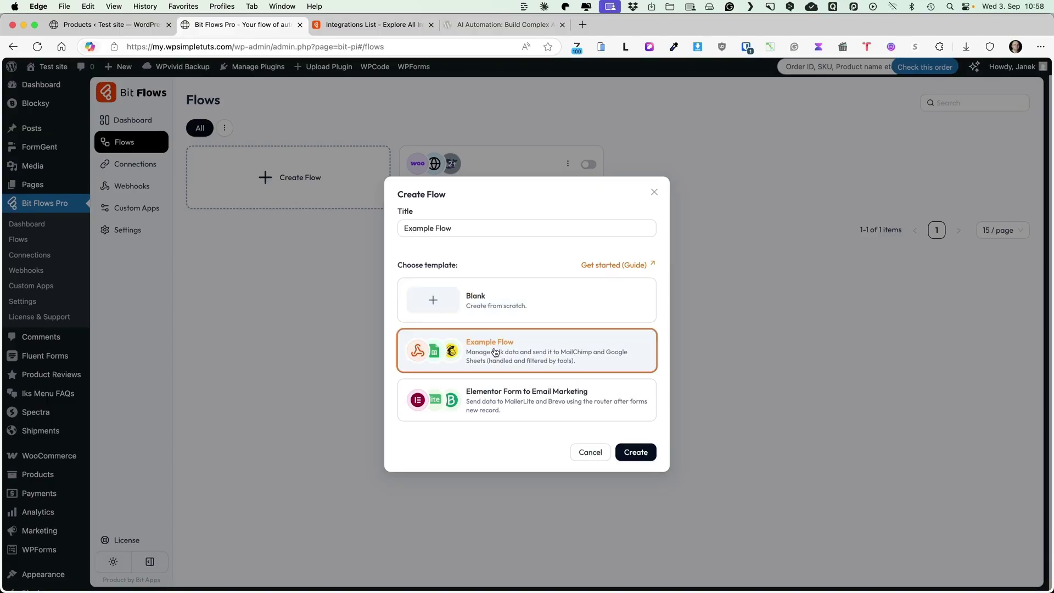
left_click(631, 454)
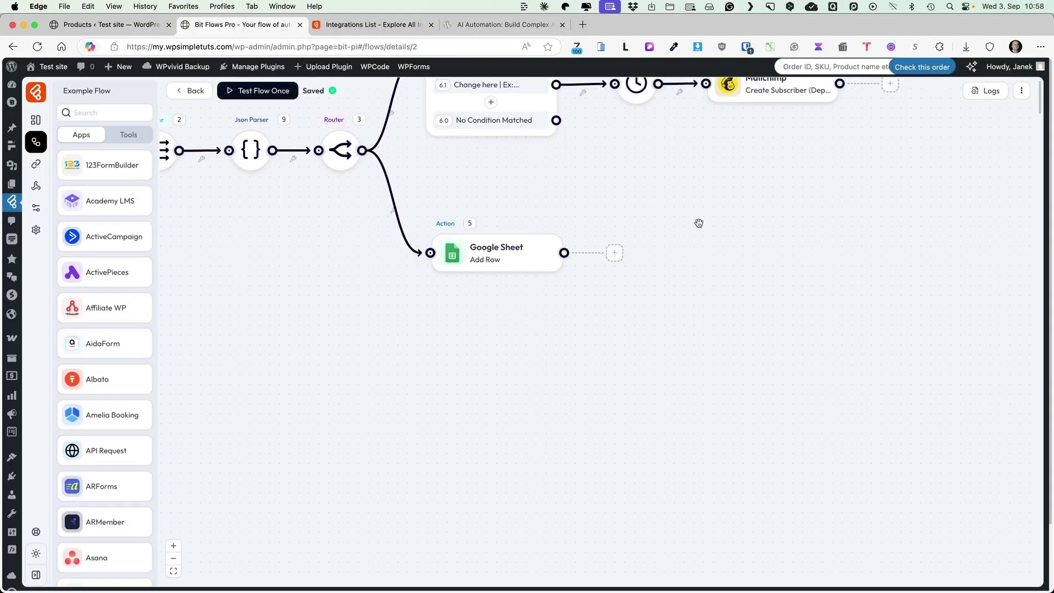
left_click_drag(699, 223, 922, 356)
Back in the flows list, view Example Flow's settings and close them unchanged.
left_click(193, 91)
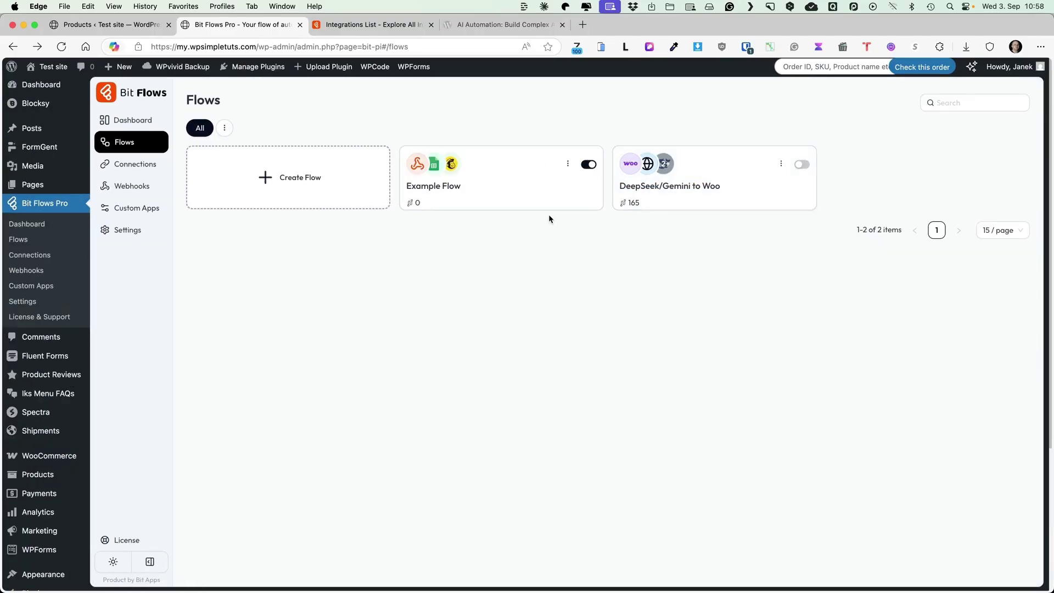
left_click(568, 164)
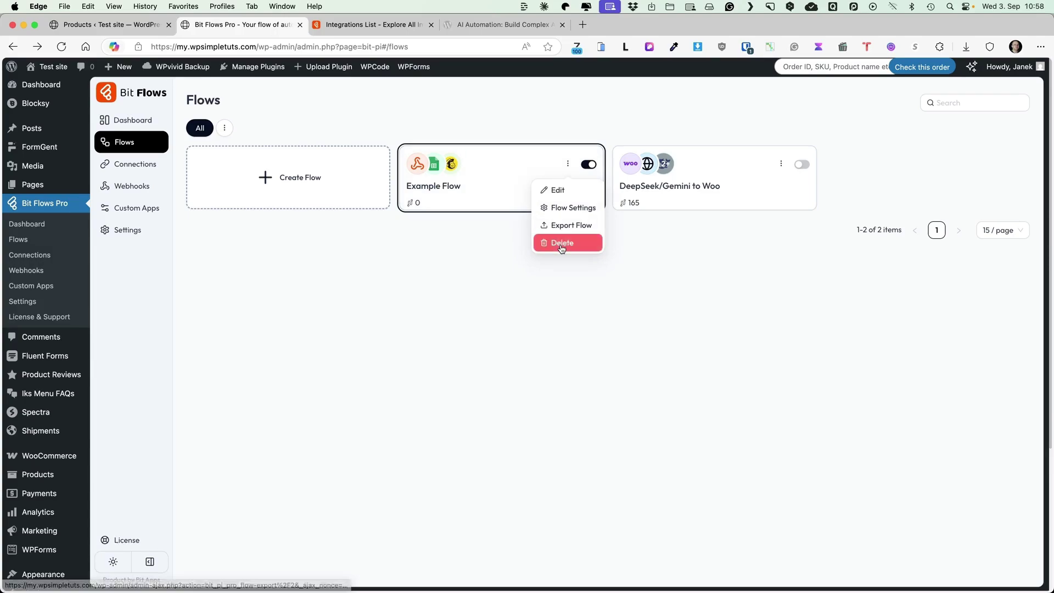
left_click(560, 210)
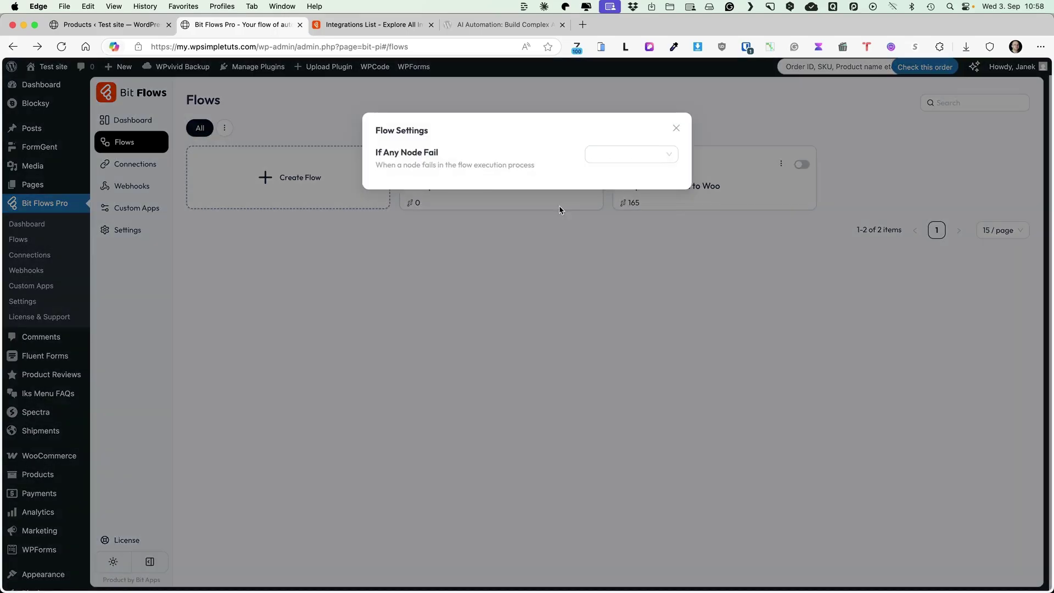
left_click(679, 129)
Delete Example Flow and begin creating a new flow.
left_click(567, 165)
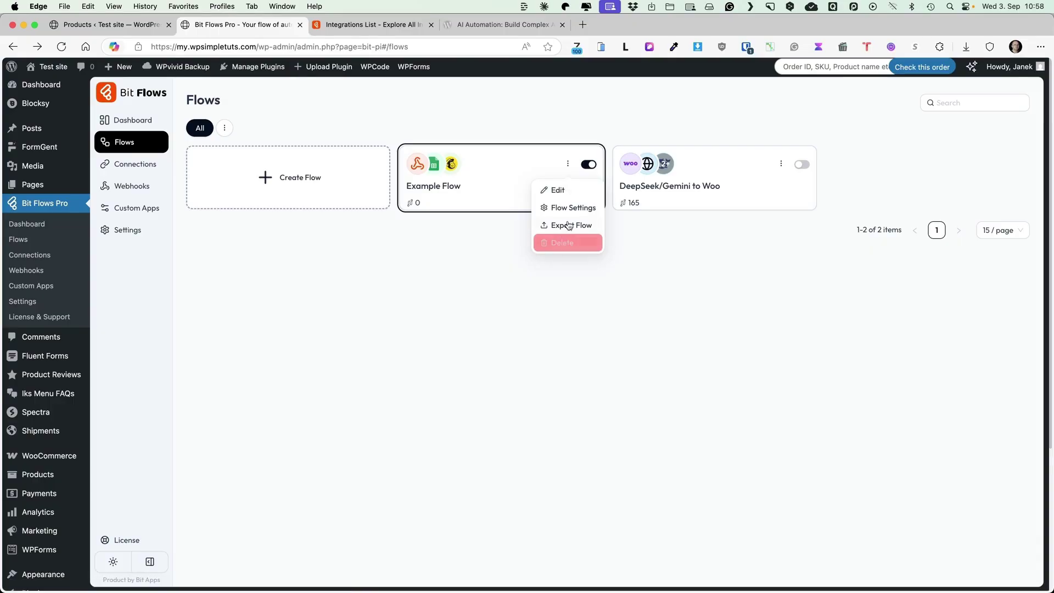
left_click(563, 243)
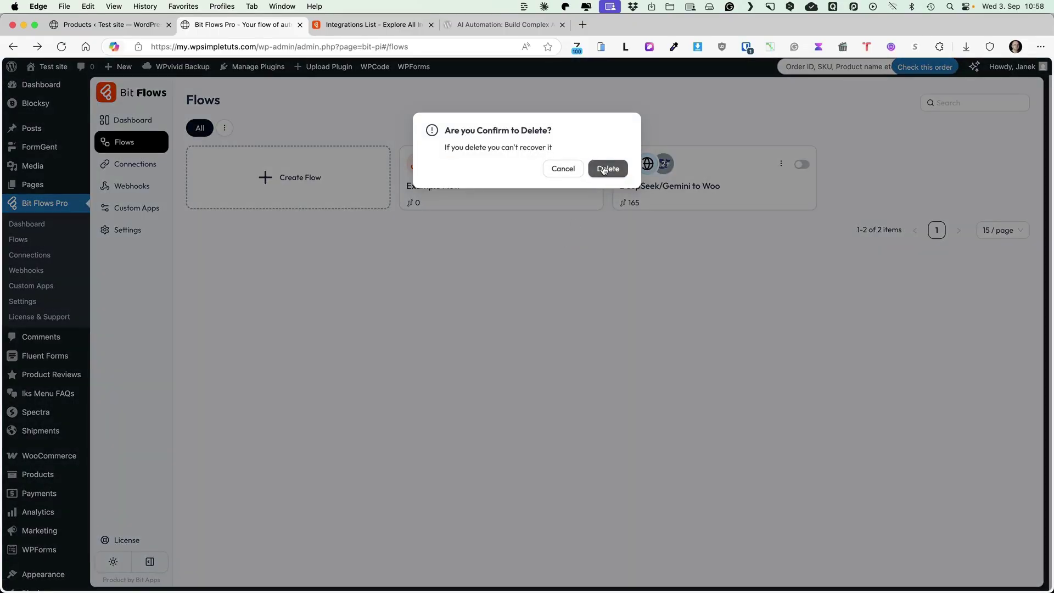
left_click(604, 168)
left_click(317, 176)
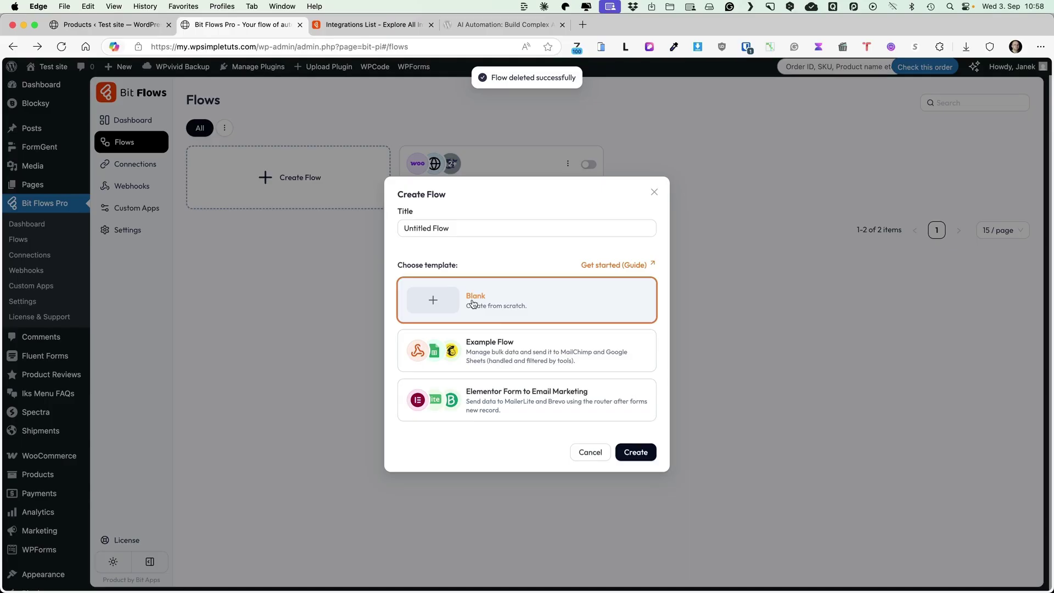
Replace the default title with the pasted flow name plus 'from AI' and create the blank flow.
left_click(401, 229)
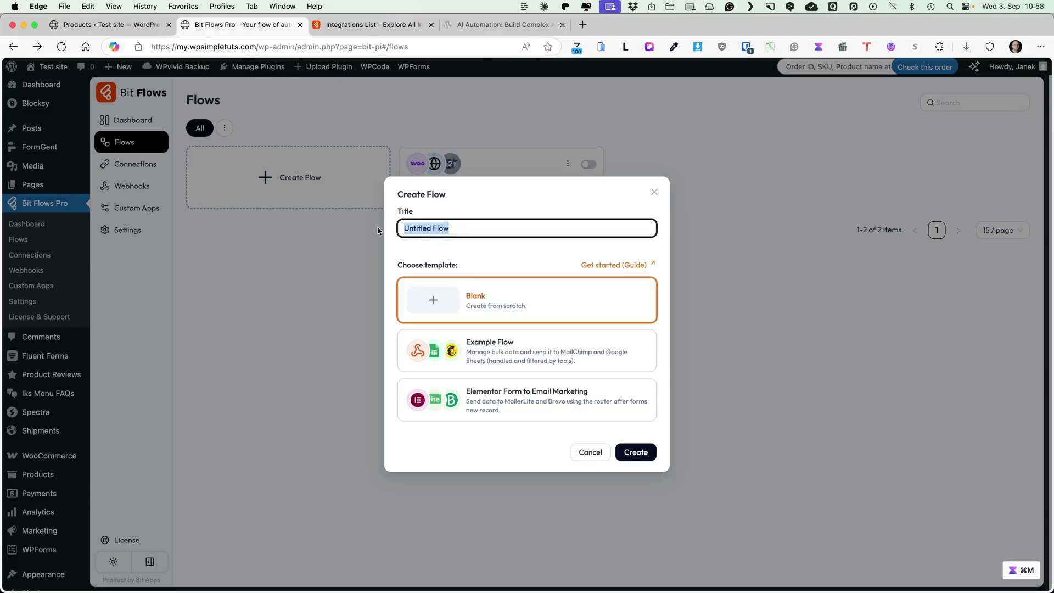
type("Get Woo product descriptions")
type("from AI")
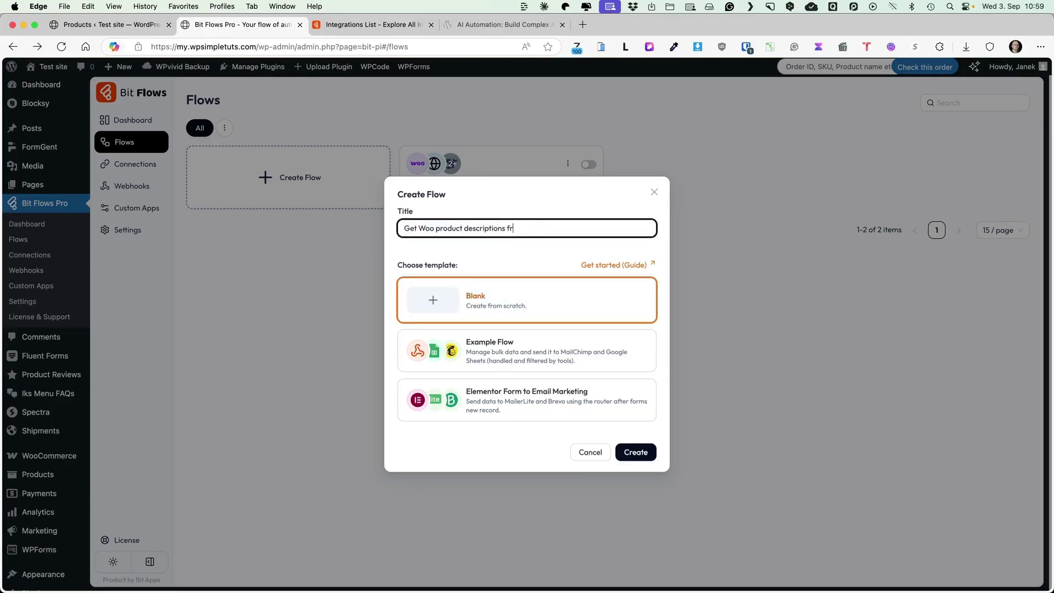
left_click(631, 452)
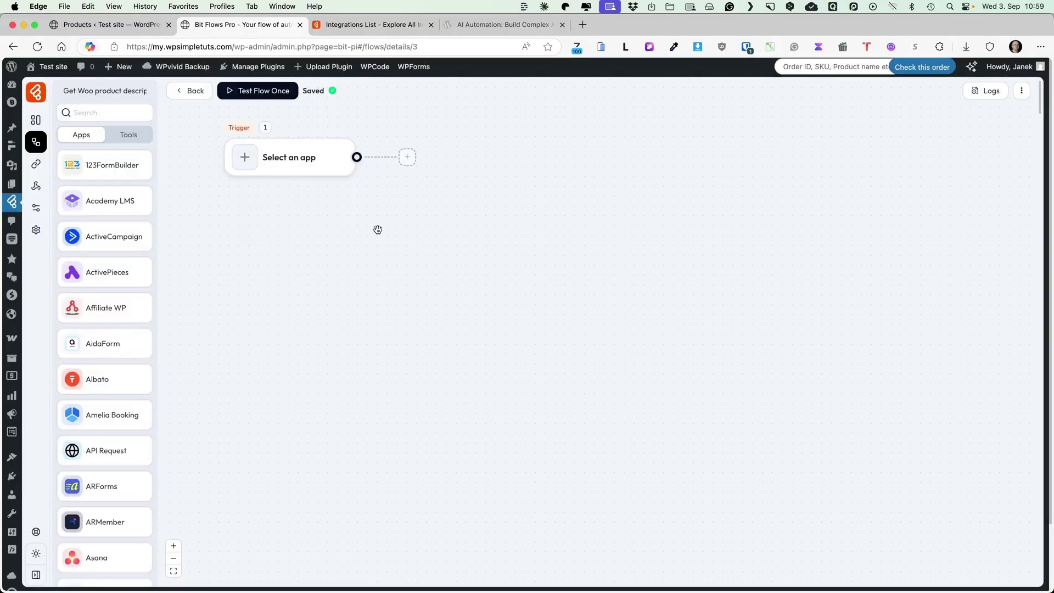
Set WooCommerce Create Product as the trigger and start listening for its event.
left_click_drag(378, 230, 403, 383)
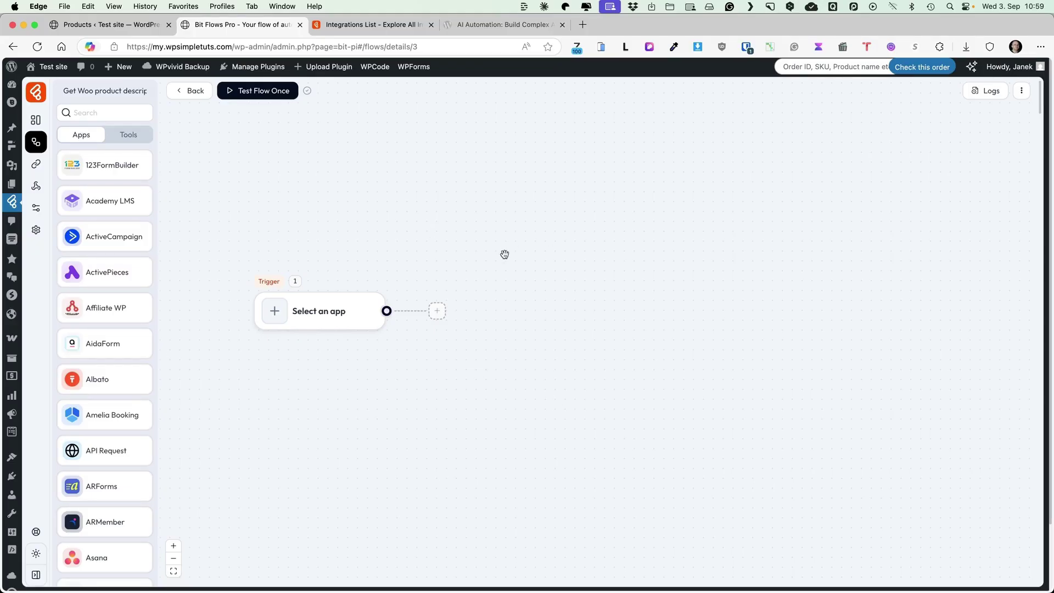
left_click(259, 308)
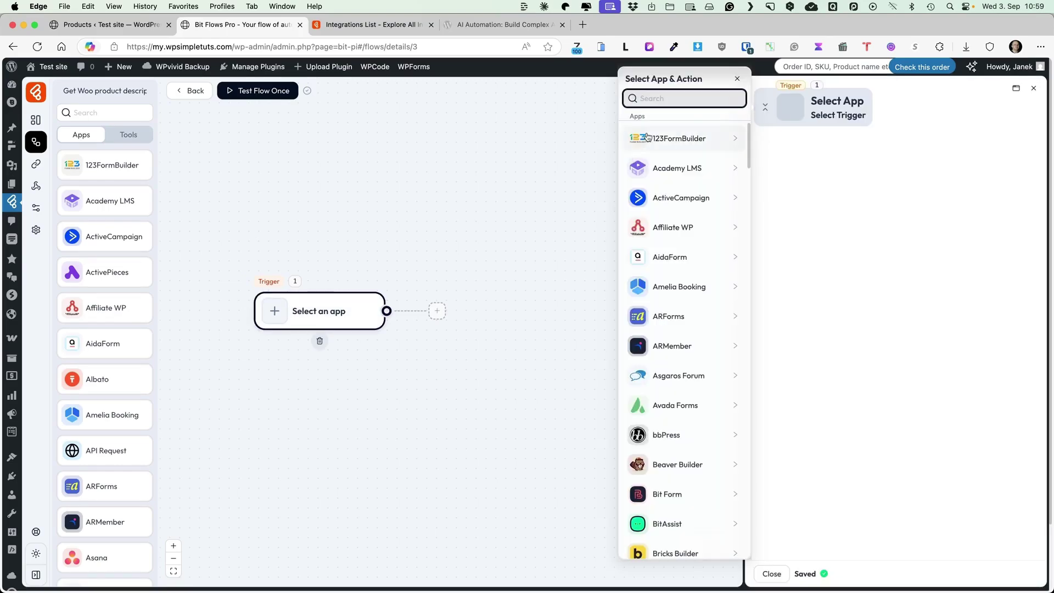
scroll(686, 192, "down", 6)
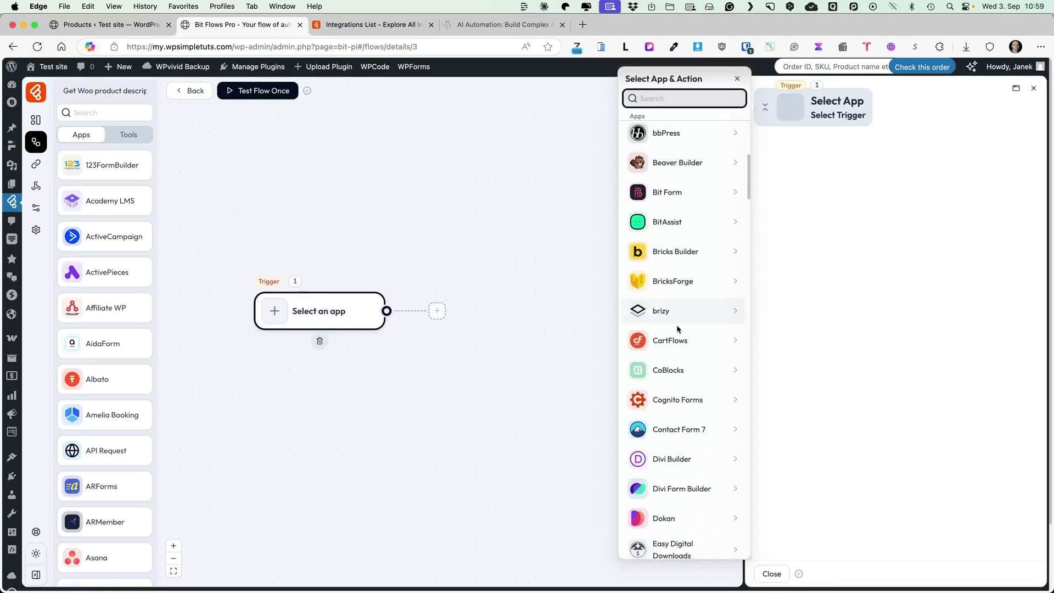
scroll(681, 341, "down", 3)
scroll(680, 340, "up", 10)
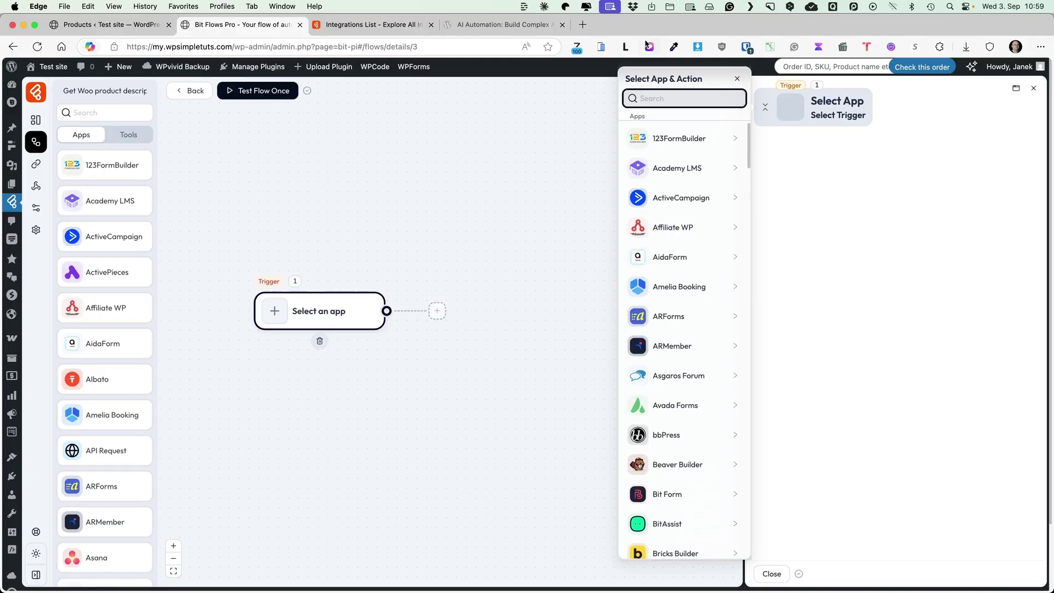
type("wooc")
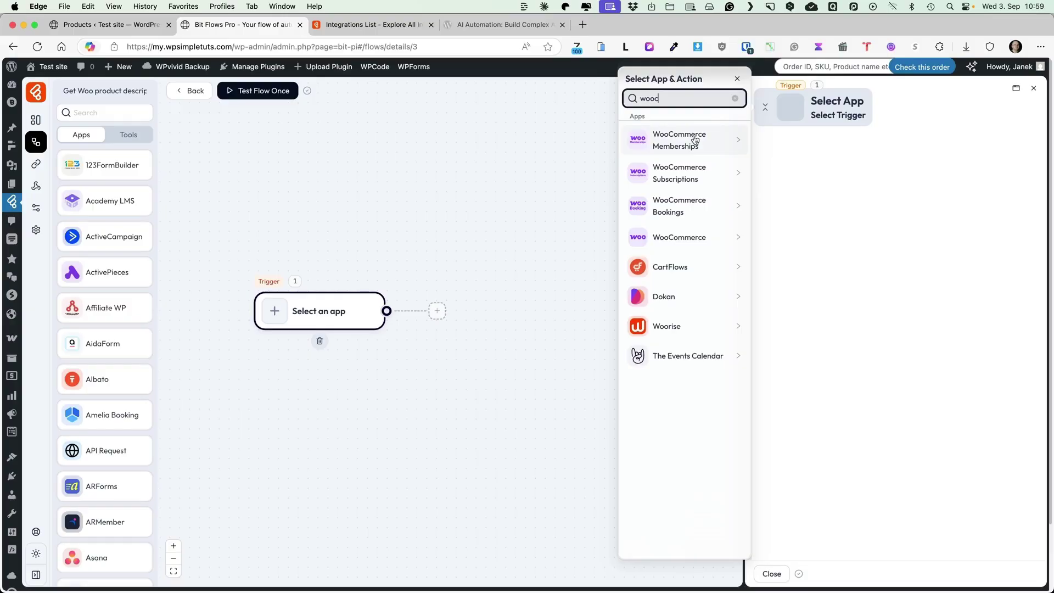
left_click(685, 242)
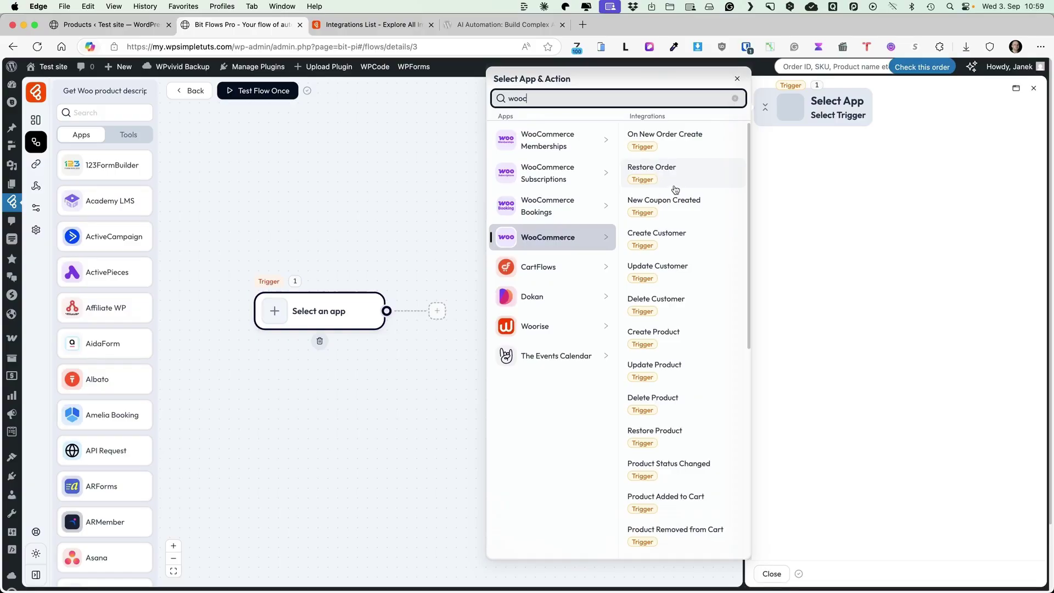
left_click(673, 340)
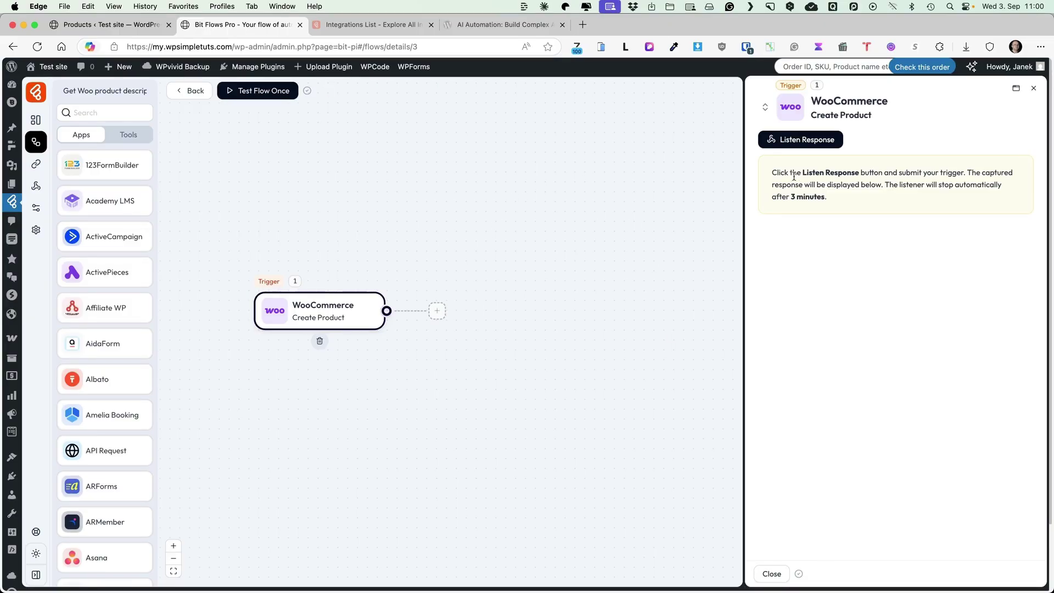
left_click(801, 141)
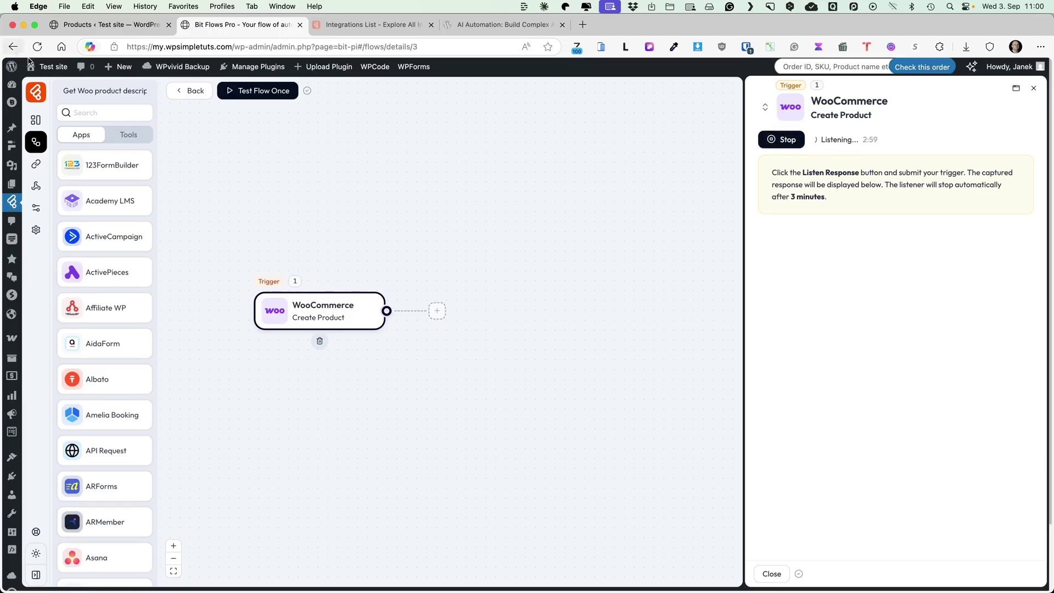
Open WordPress admin in a new tab and start a new WooCommerce product.
mouse_move(11, 66)
left_click(30, 86, "super")
left_click(368, 23)
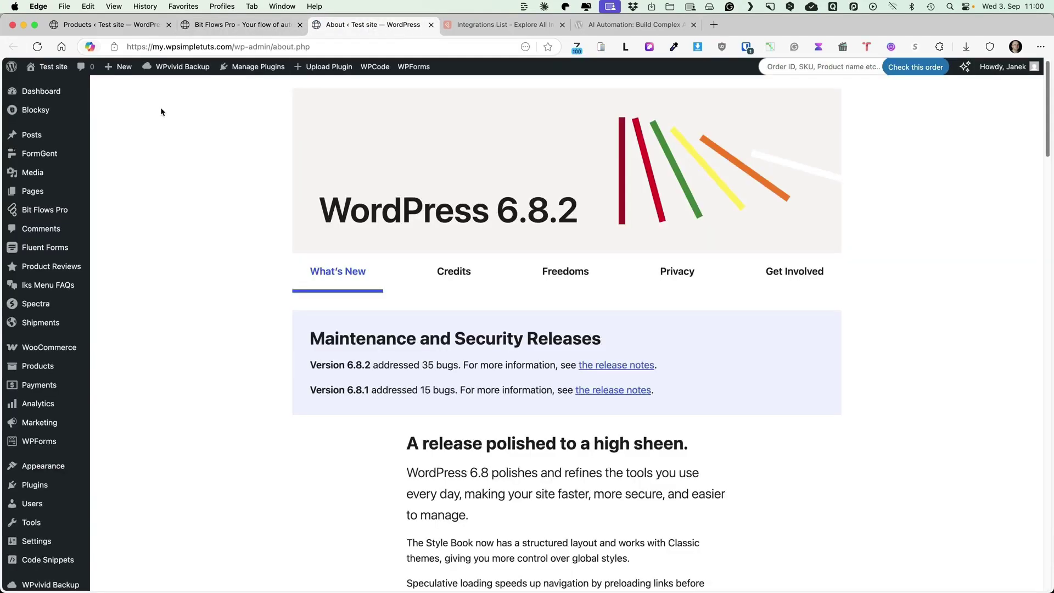
mouse_move(38, 365)
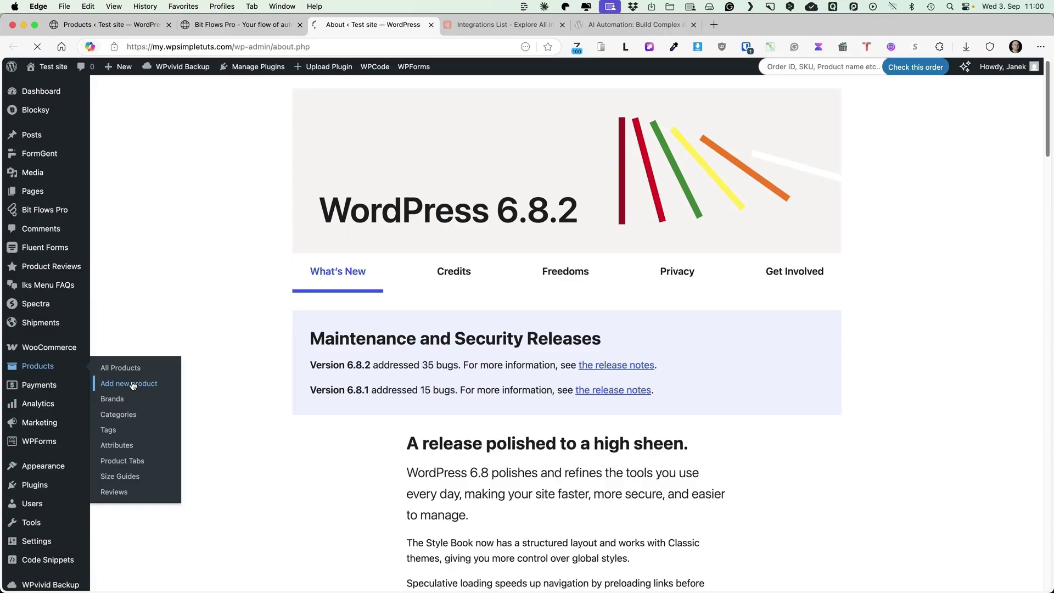
left_click(132, 385)
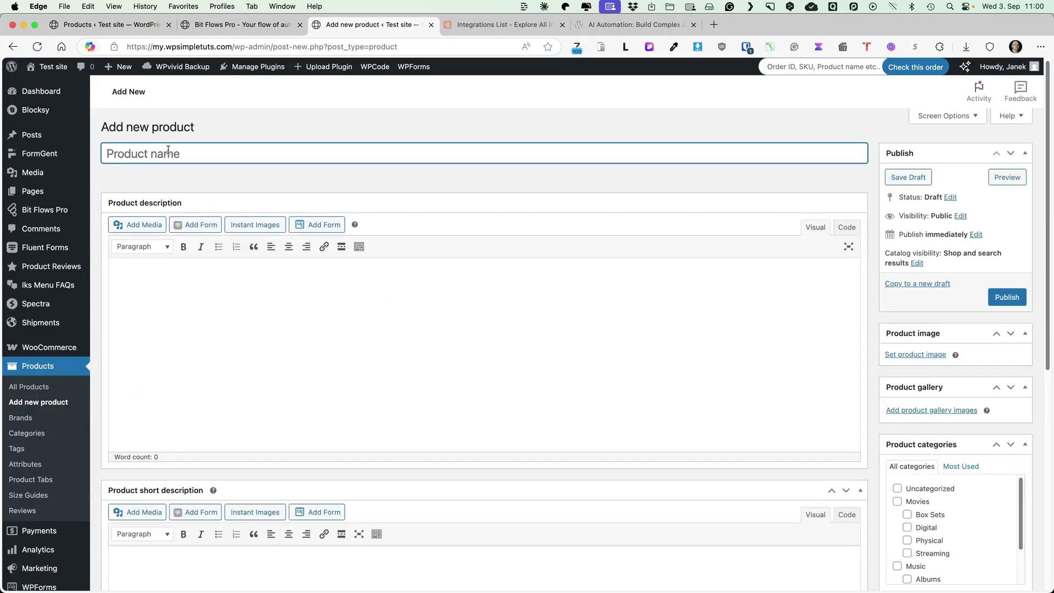
Enter the product title 'Apple Mac Mini M4'.
type("Apple MAc Mini M4")
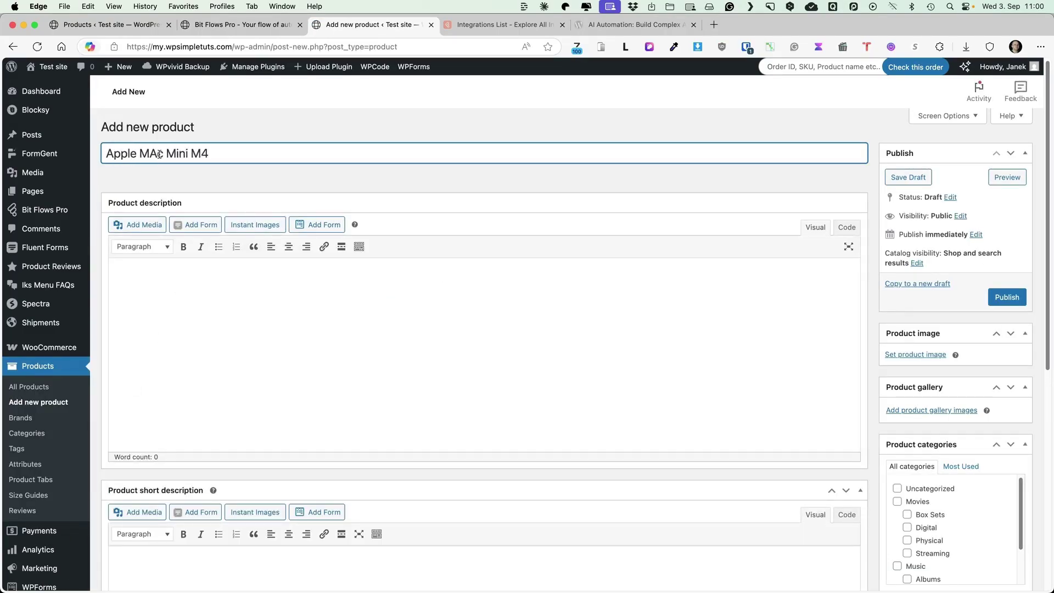
key("BackSpace")
type("a")
left_click(228, 278)
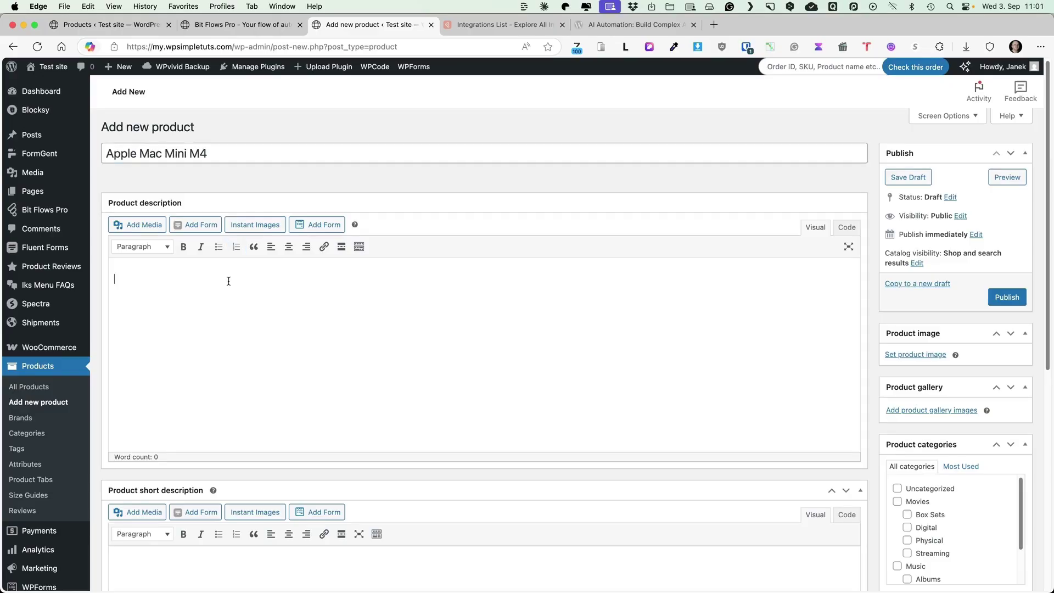
Type the product description and reuse it, with 'short' inserted, as the short description.
type("Prduct descriptiono")
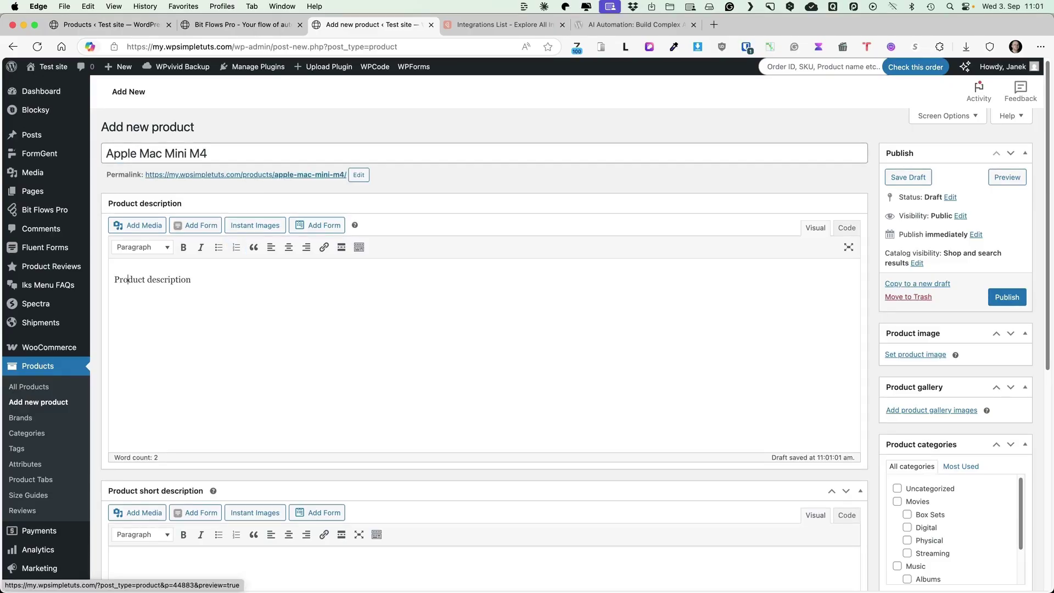
scroll(334, 259, "down", 3)
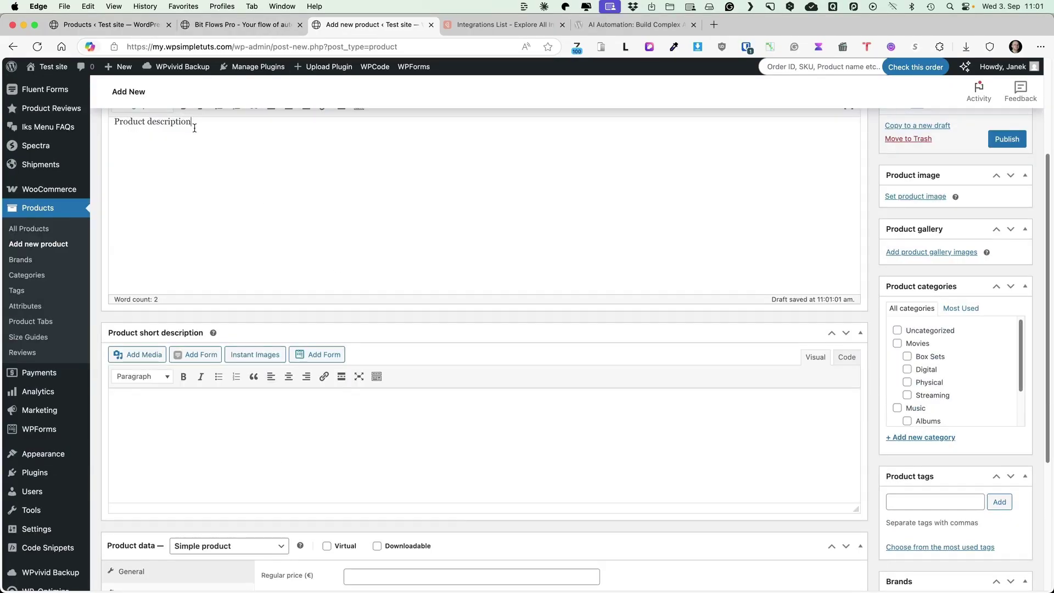
key("super+a")
key("super+c")
left_click(216, 434)
key("super+v")
left_click(146, 403)
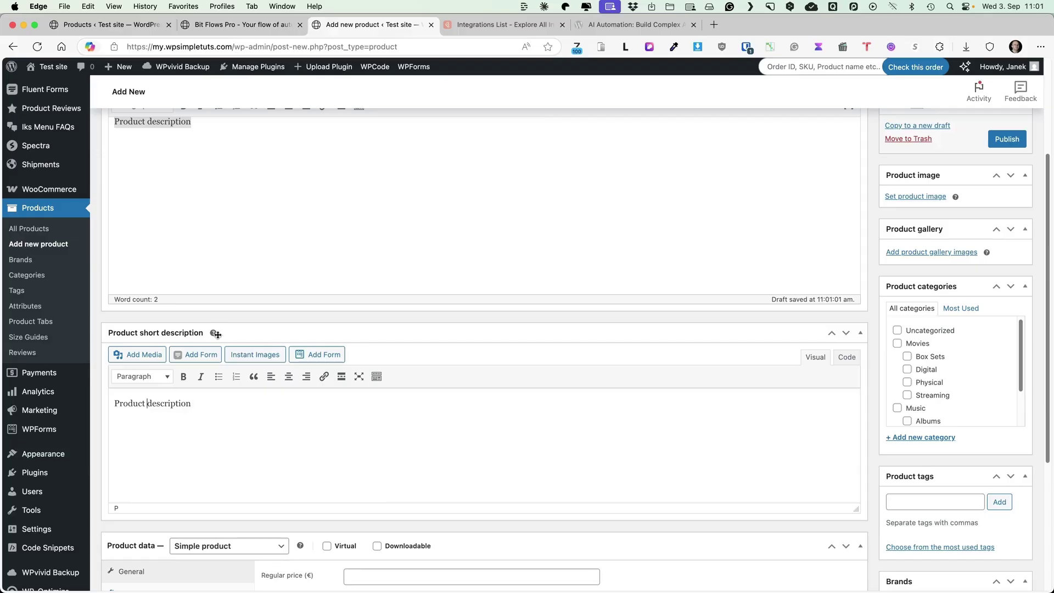
type("short")
Set regular price 1000, sale price 900, and keep tax status Taxable.
scroll(430, 330, "down", 3)
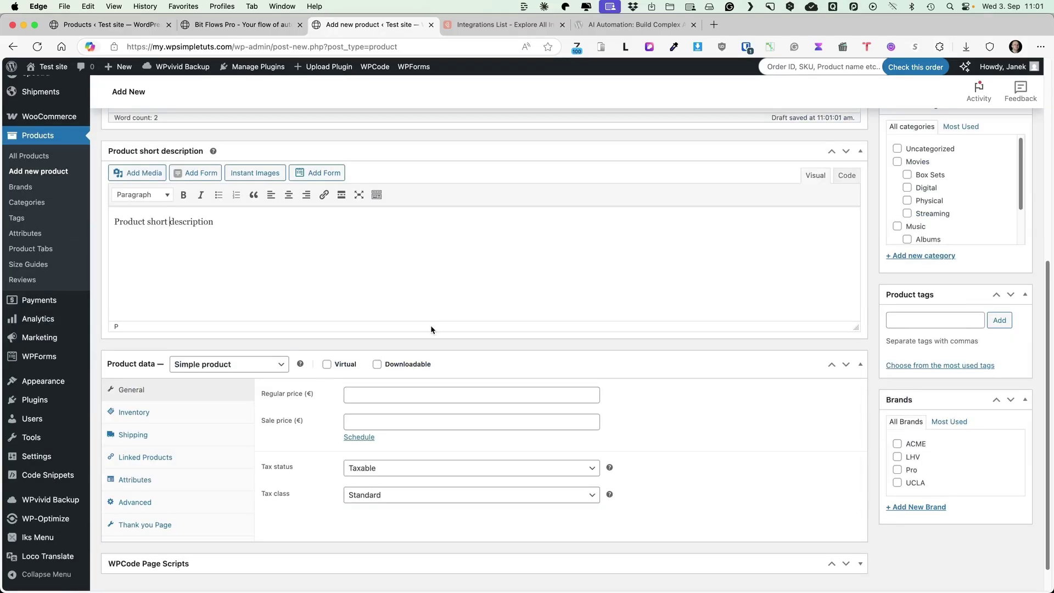
left_click(405, 361)
type("1000")
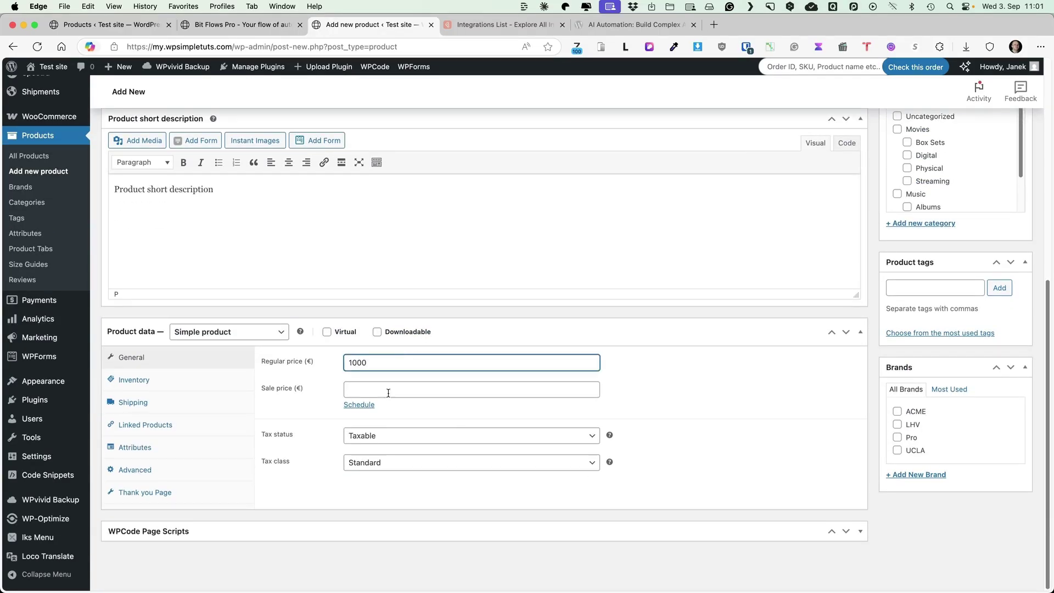
left_click(388, 393)
type("900")
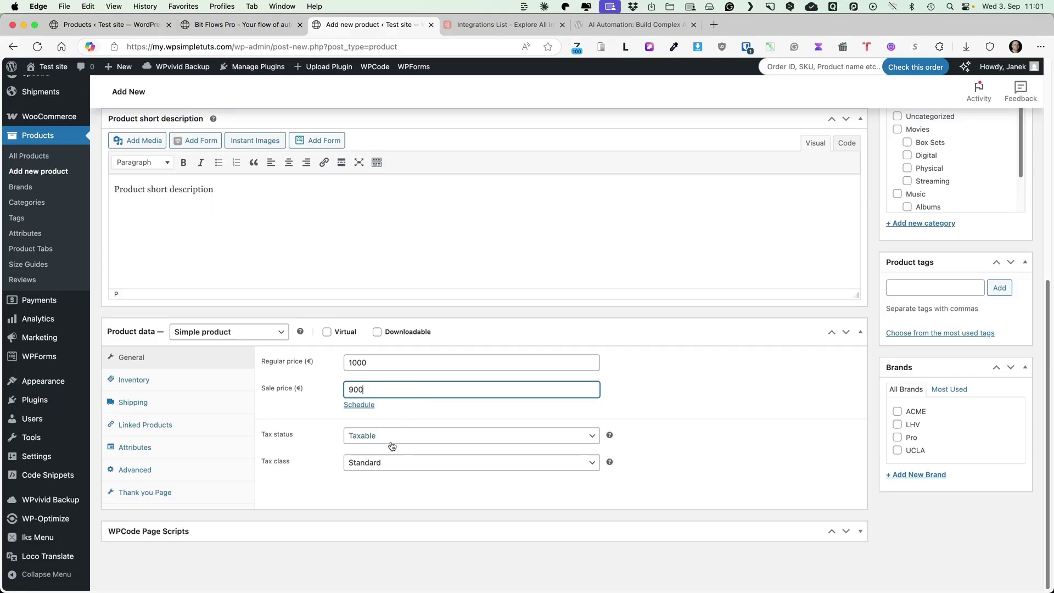
left_click(391, 438)
left_click(360, 433)
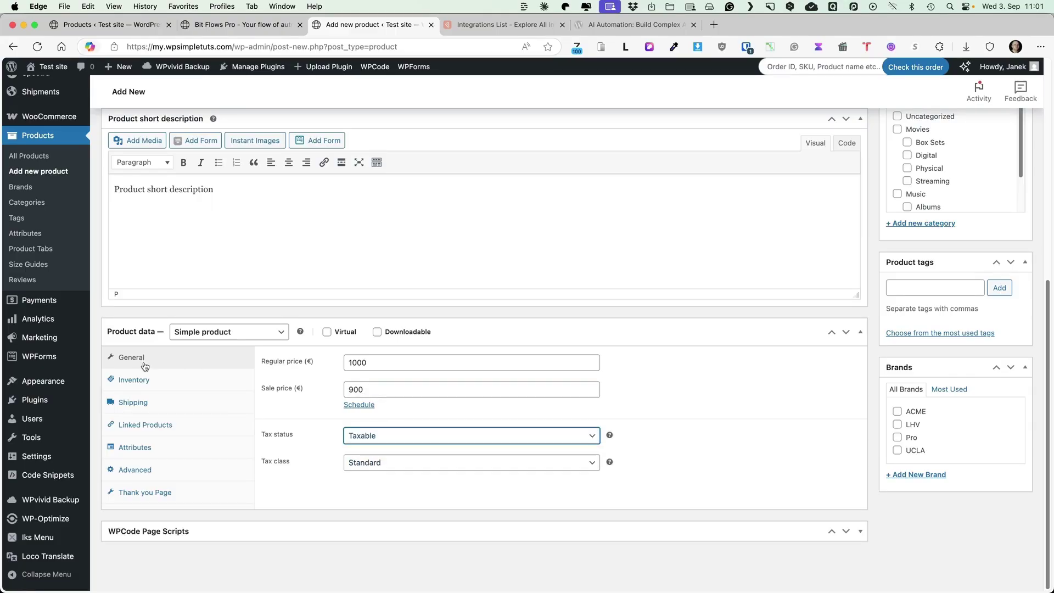
Set SKU Mini234, track stock with quantity 10, and allow backorders with customer notification.
left_click(134, 379)
left_click(378, 367)
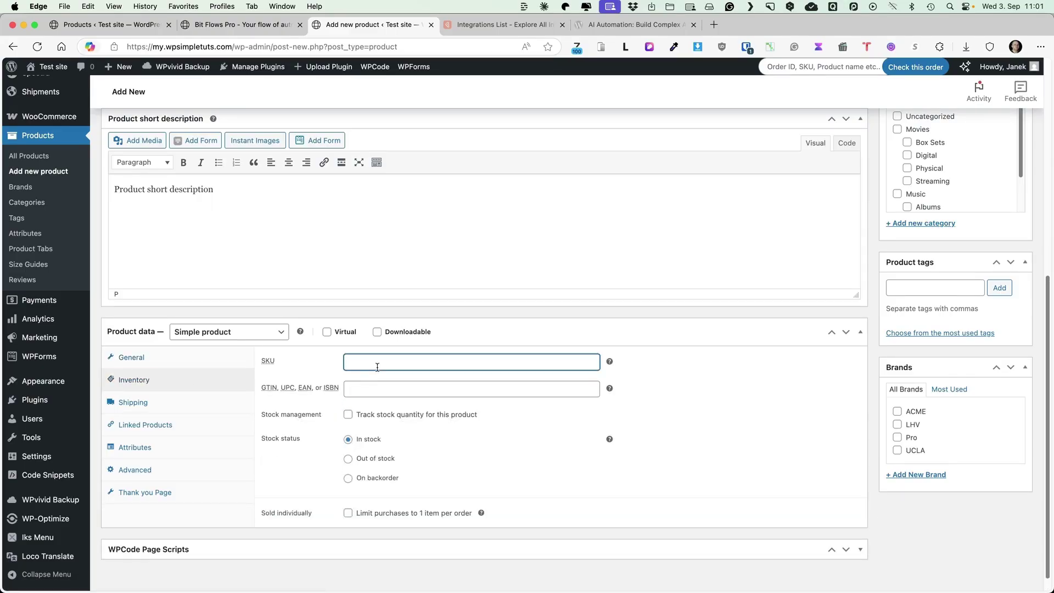
type("Mini234")
left_click(348, 414)
left_click(374, 438)
type("1")
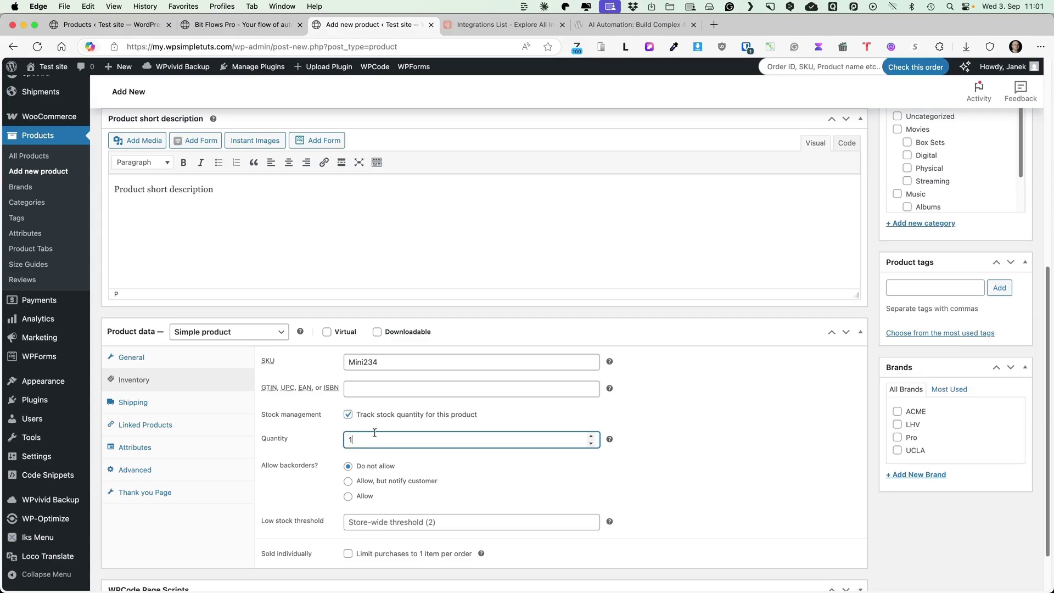
type("0")
left_click(348, 481)
Set shipping weight 25 kg and dimensions 25 × 35 × 34 cm.
scroll(496, 466, "down", 2)
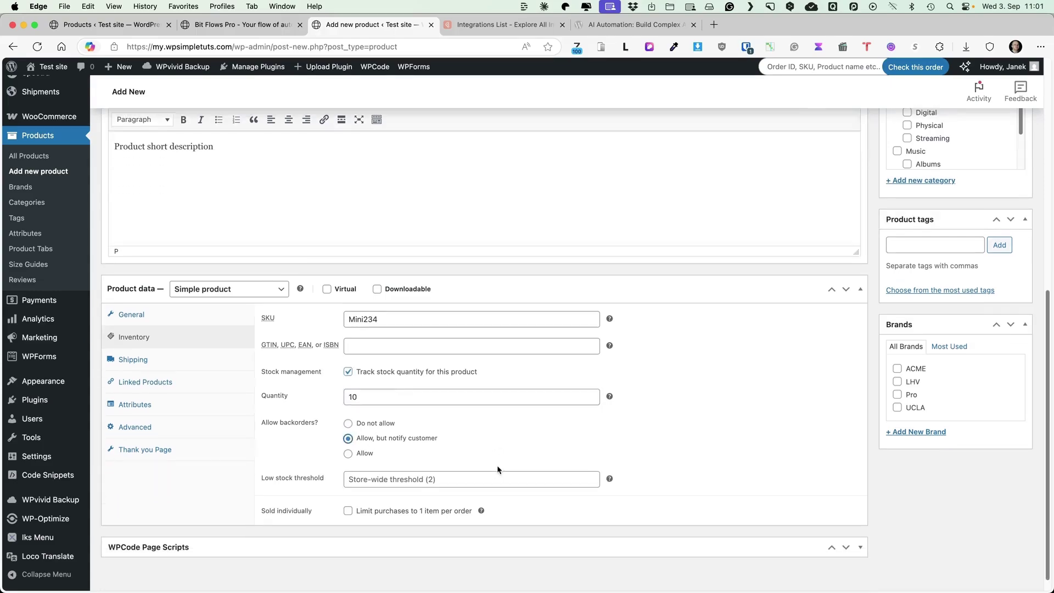
left_click(144, 345)
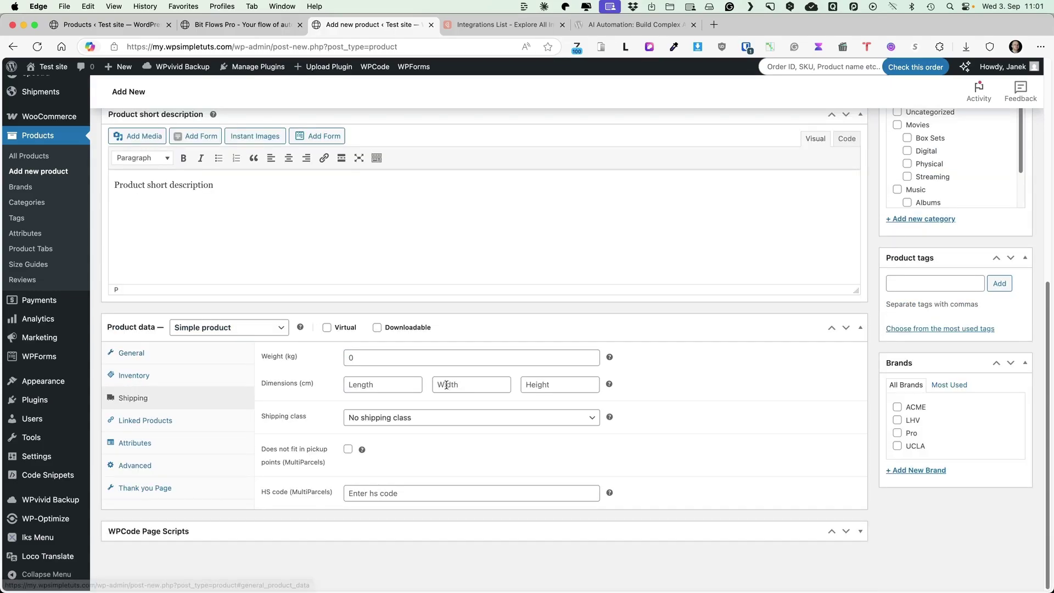
left_click(384, 357)
type("25")
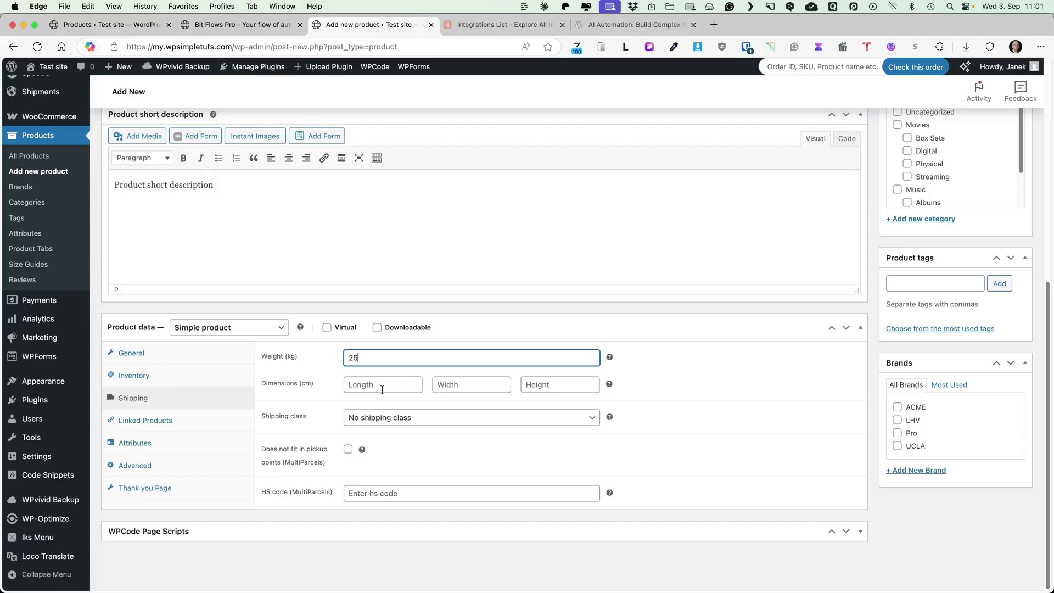
left_click(382, 388)
type("25")
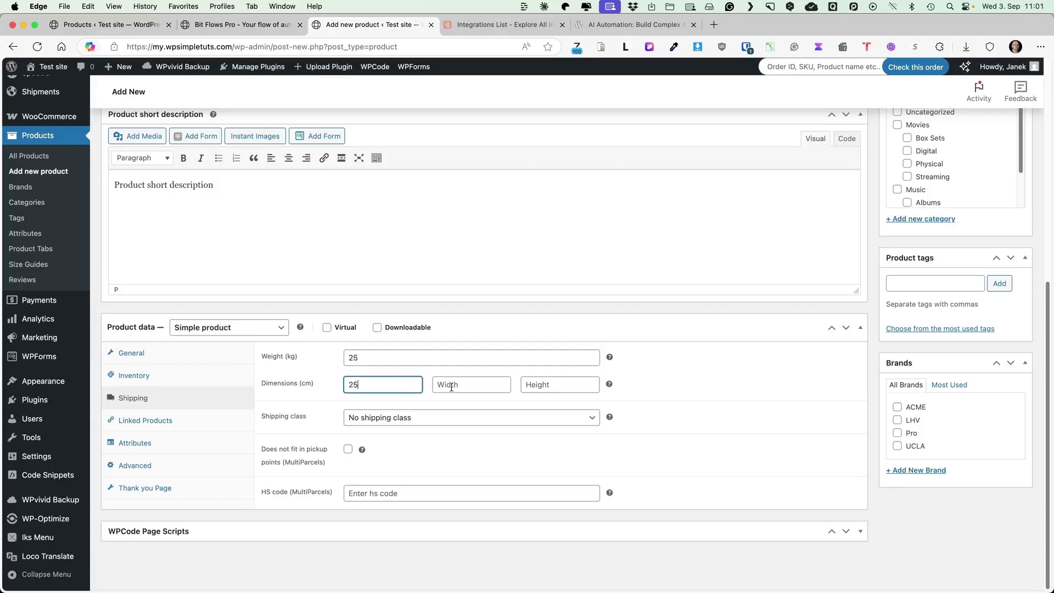
left_click(451, 385)
type("35")
left_click(550, 383)
type("34")
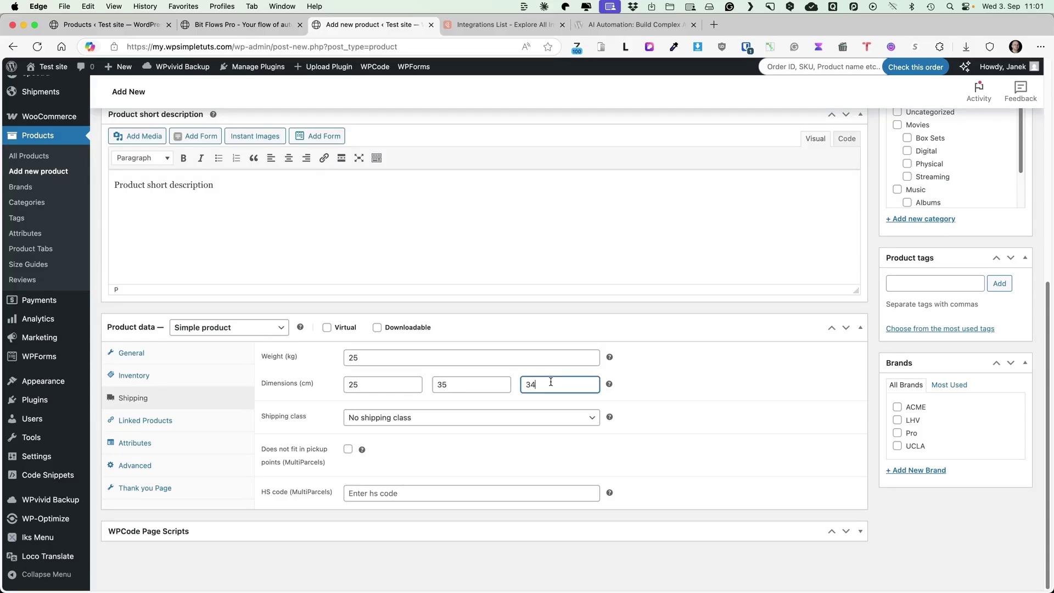
File the product under the Box Sets and Music categories.
scroll(510, 384, "up", 5)
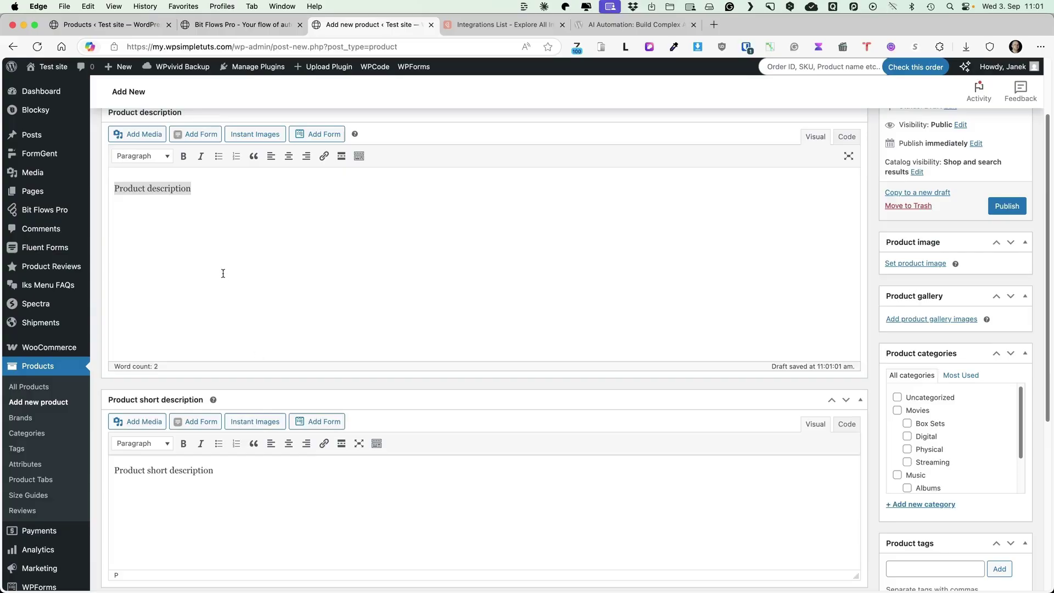
scroll(443, 340, "down", 5)
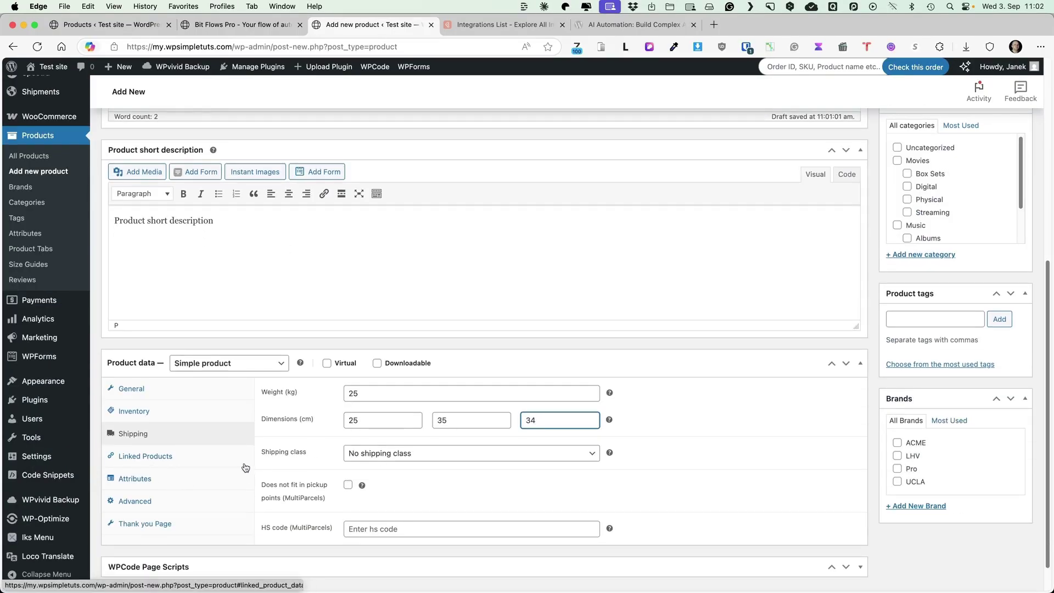
scroll(684, 477, "up", 3)
left_click(907, 334)
left_click(897, 385)
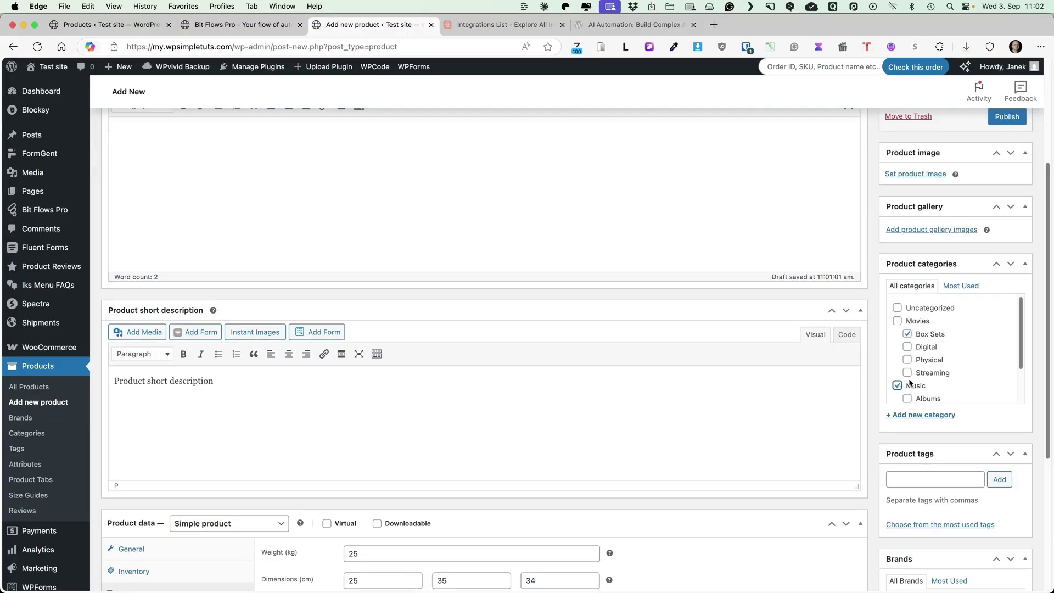
scroll(972, 388, "down", 2)
Set the turned-on monitor photo as product image, publish Apple Mac Mini M4, and check the captured trigger data.
left_click(915, 174)
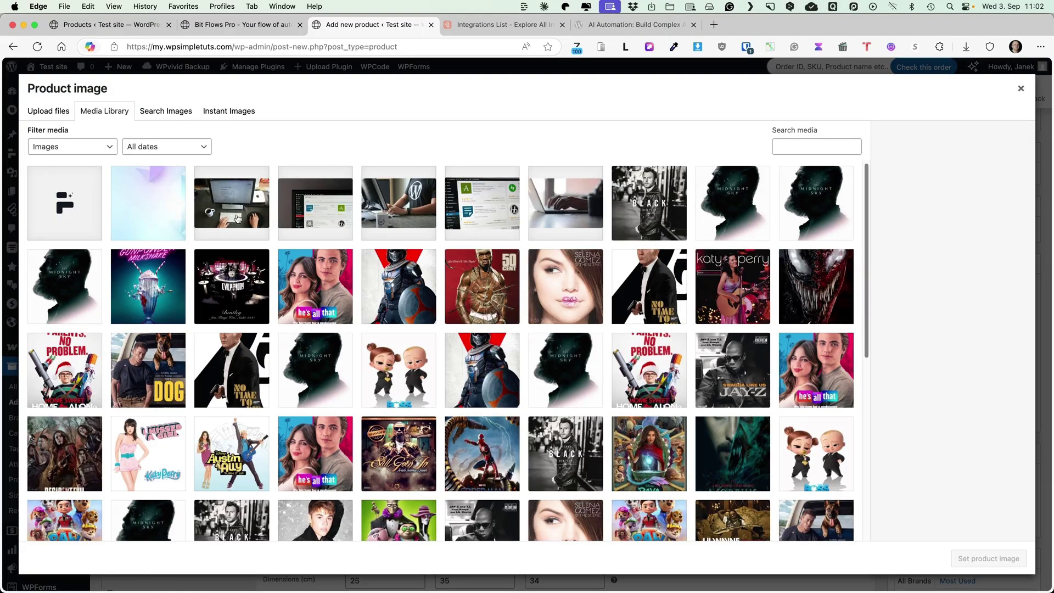
left_click(236, 220)
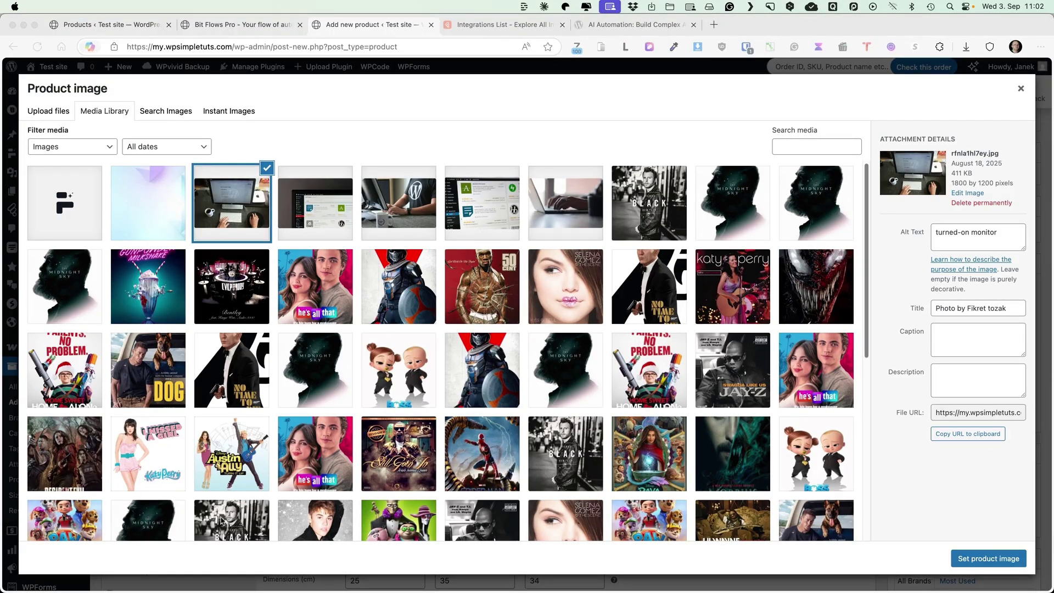
left_click(988, 558)
left_click(1012, 304)
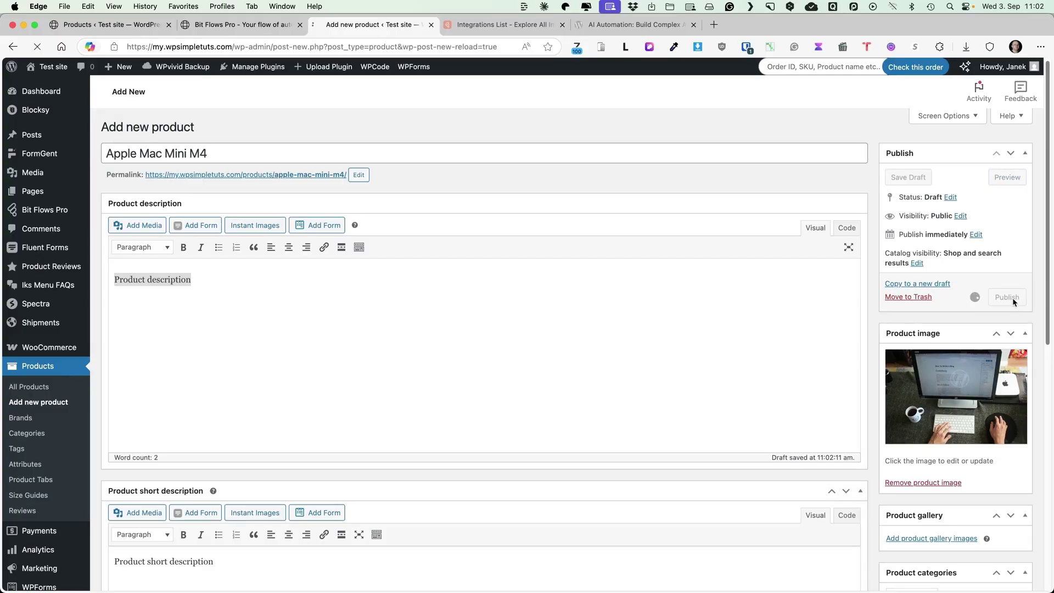
left_click(254, 28)
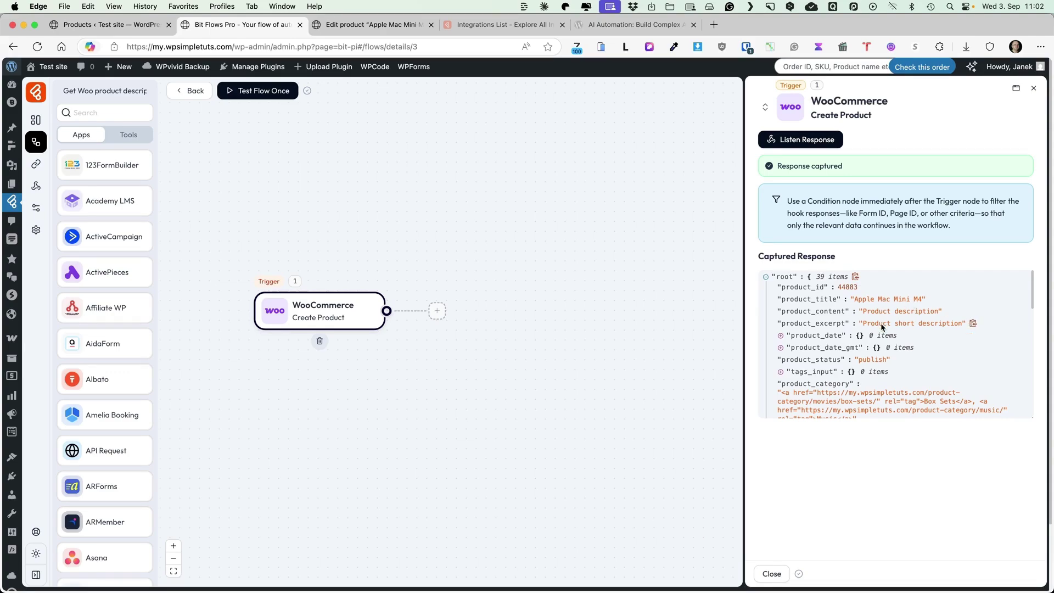
Close the trigger panel and add Gemini's Create a Completion action, found by searching 'gemini', after the trigger.
scroll(890, 349, "down", 5)
scroll(891, 350, "up", 5)
left_click(1033, 91)
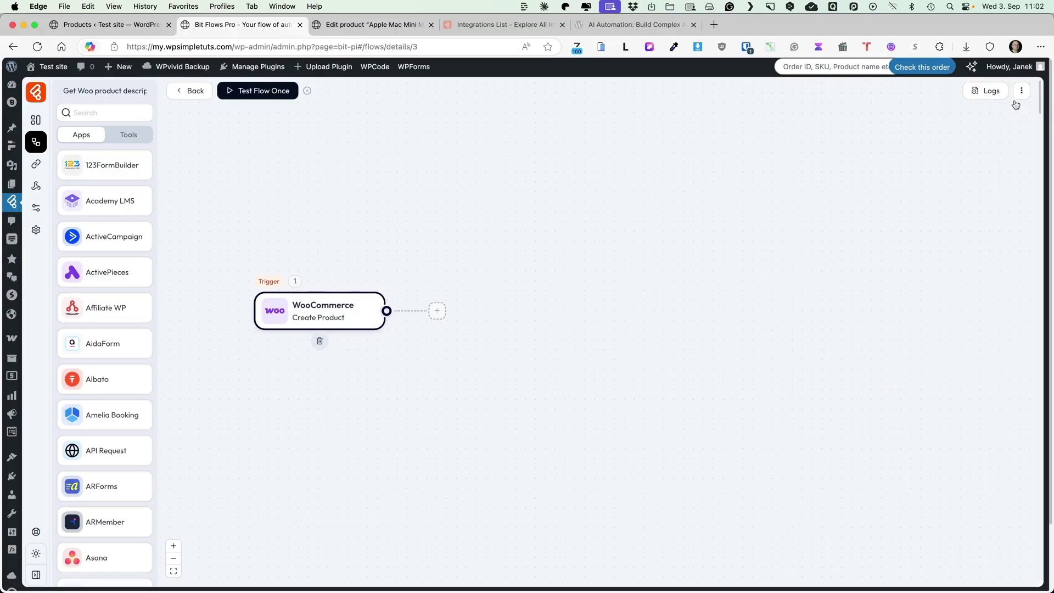
left_click(438, 312)
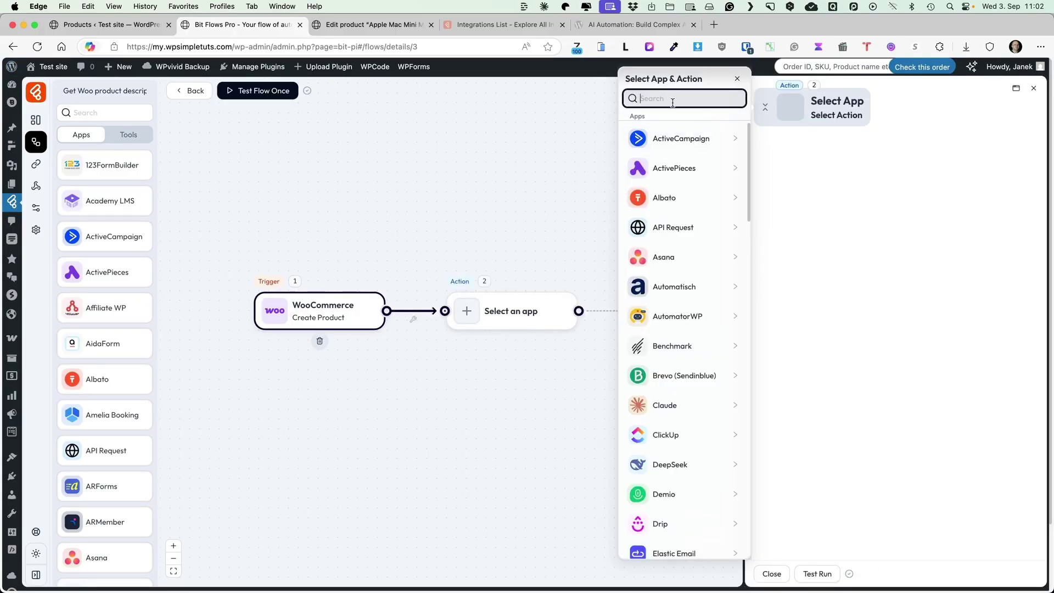
type("gemin")
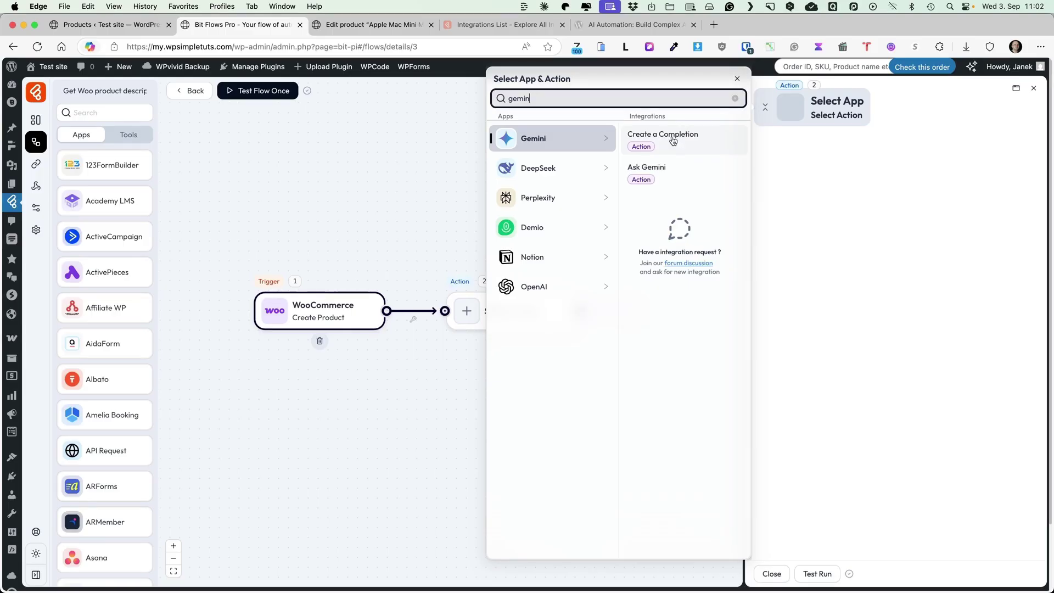
left_click(673, 141)
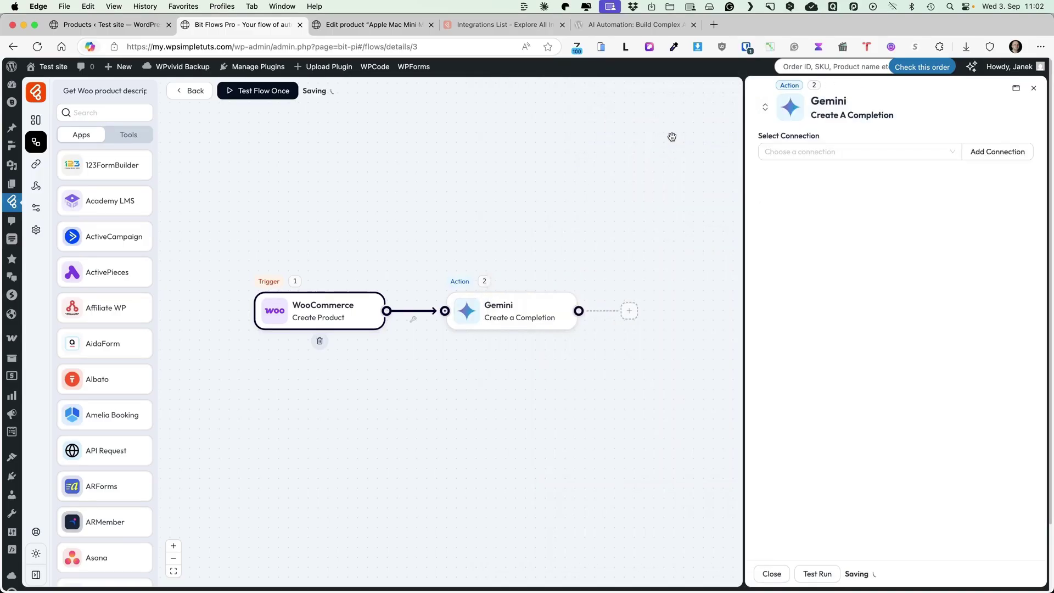
Check the connection list, then open the Add New Connection form for a Gemini API key.
left_click(940, 152)
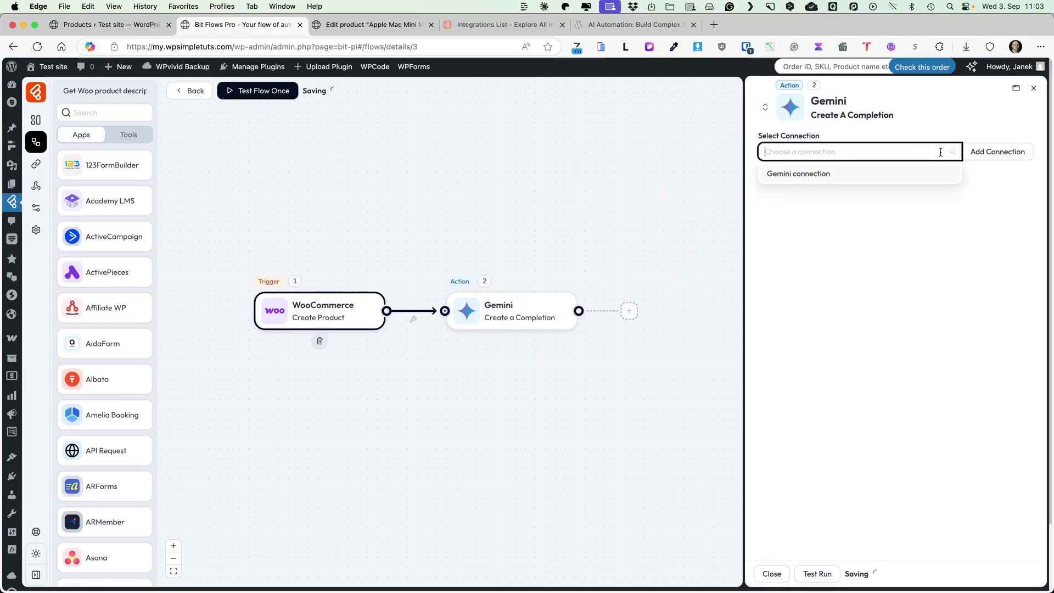
left_click(810, 174)
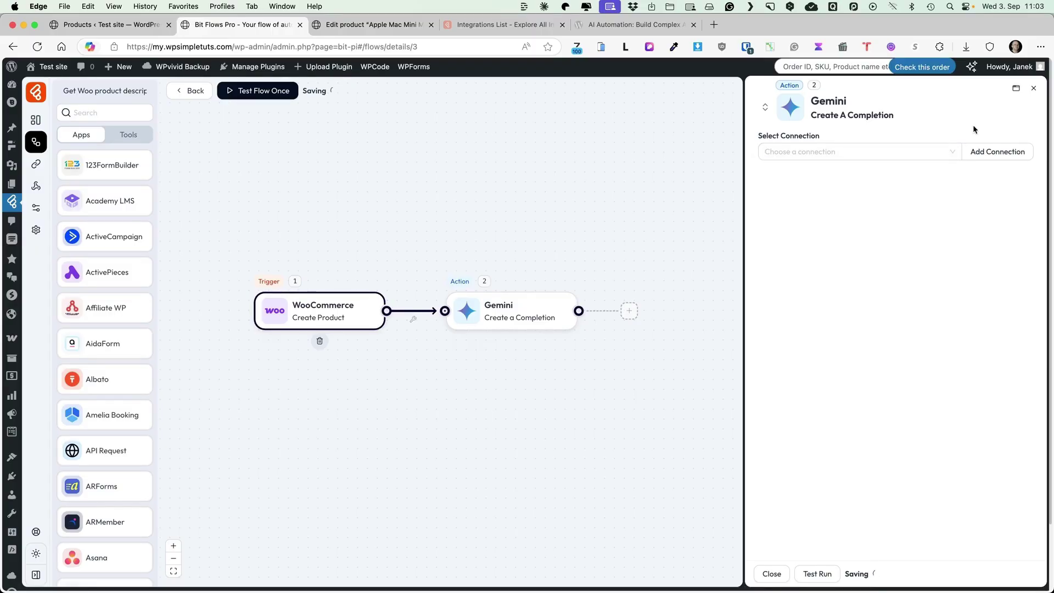
left_click(995, 153)
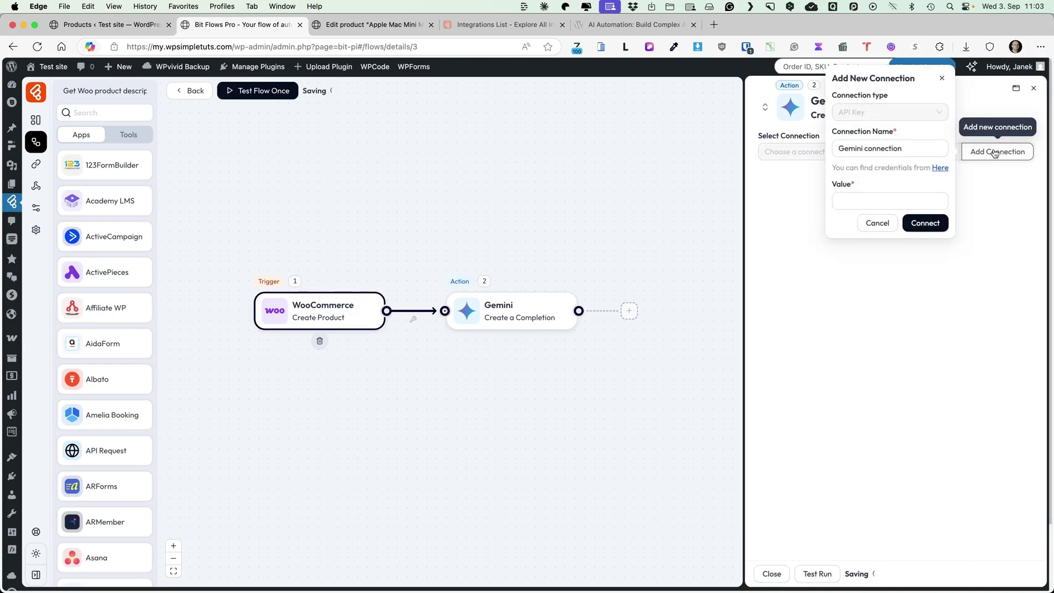
Open Google AI Studio's API Keys page from the 'Here' link, then go back to the flow editor.
left_click(941, 169)
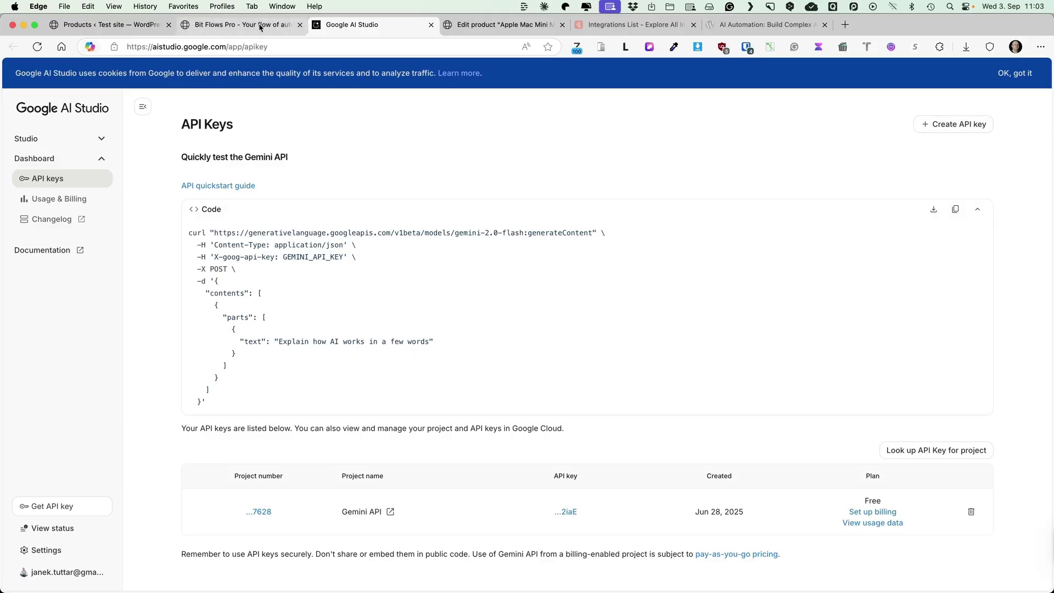
left_click(242, 25)
Paste the Gemini API key, connect, and select Gemini connection for the step.
left_click(872, 198)
key("super+v")
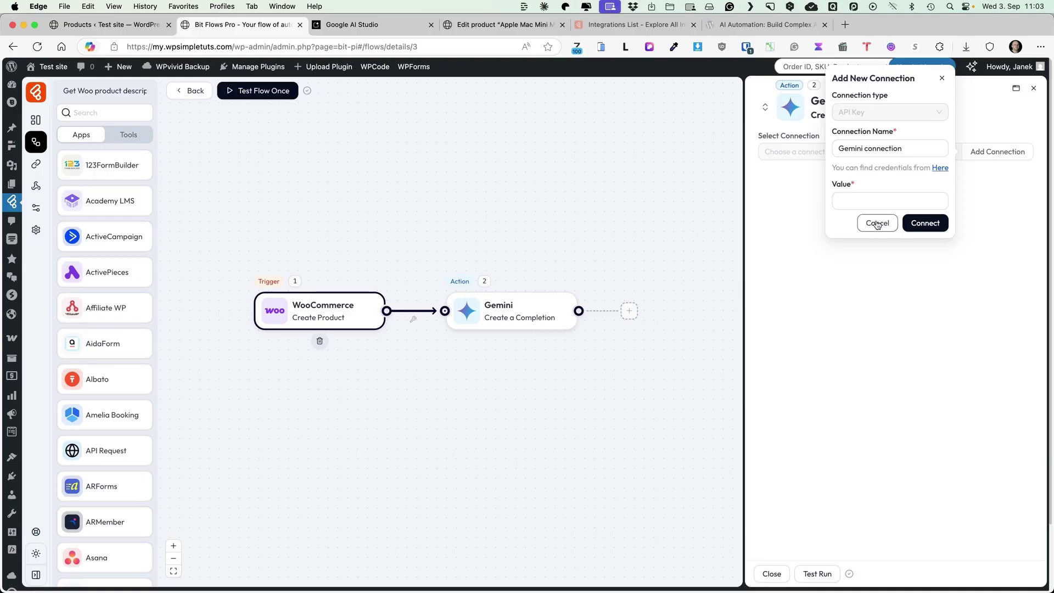
left_click(926, 222)
left_click(953, 150)
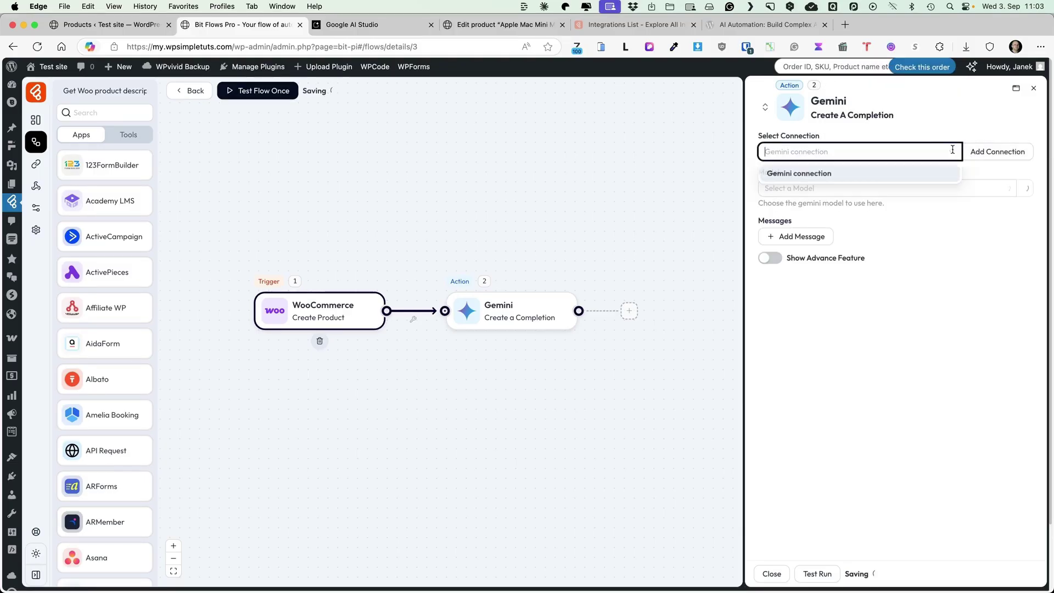
left_click(798, 173)
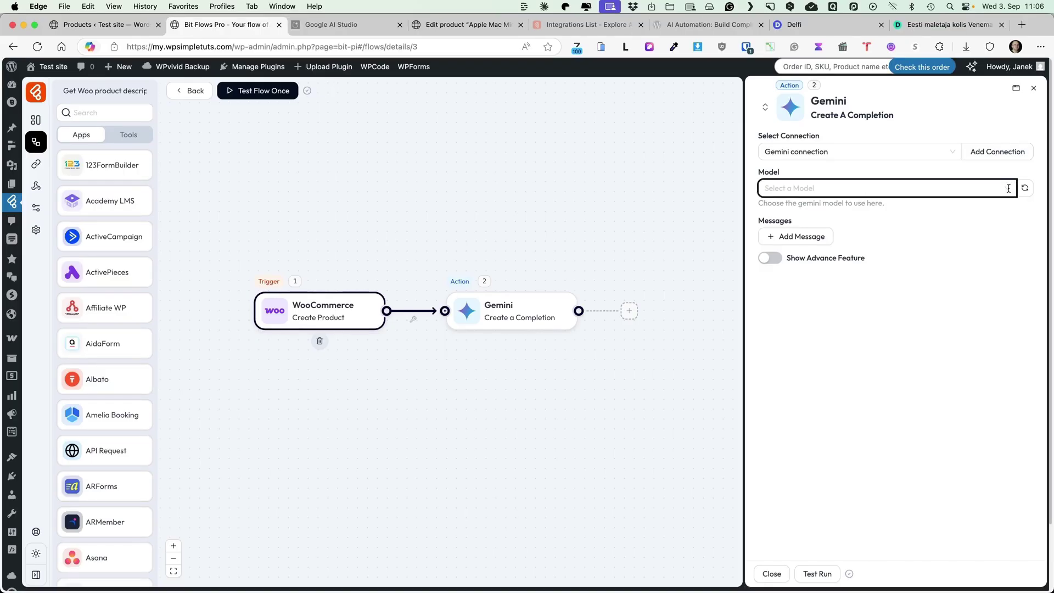
Choose models/gemini-2.5-flash as the model and add a first message item.
left_click(1008, 188)
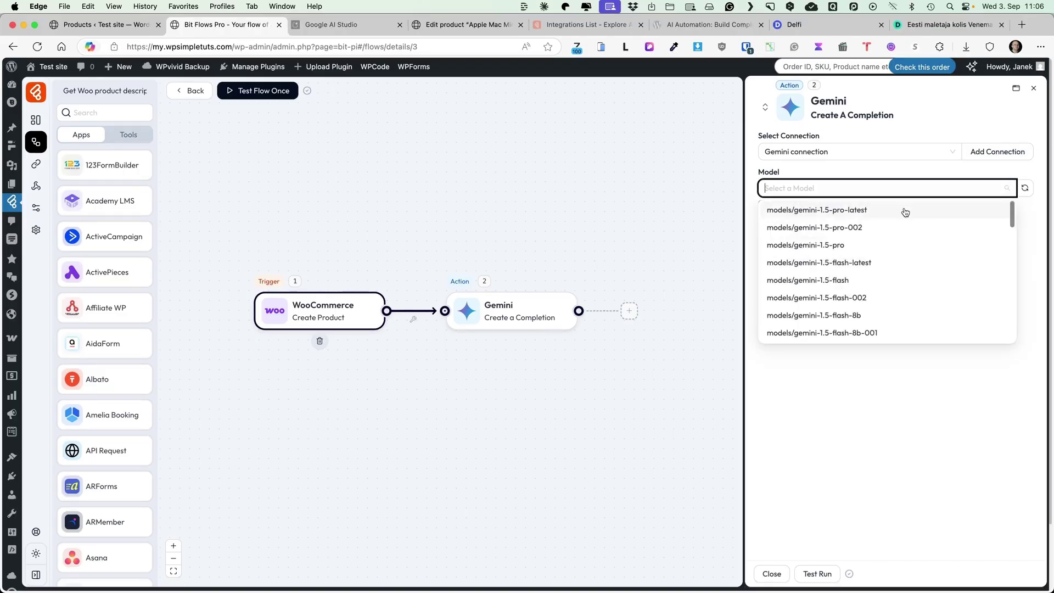
scroll(876, 229, "down", 3)
scroll(876, 228, "down", 3)
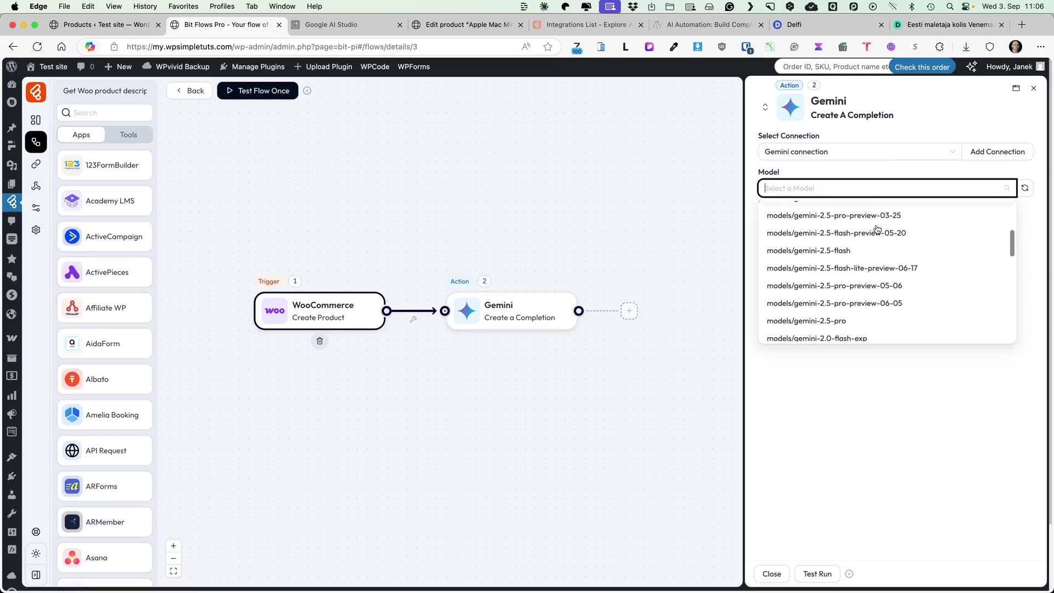
left_click(832, 252)
left_click(925, 242)
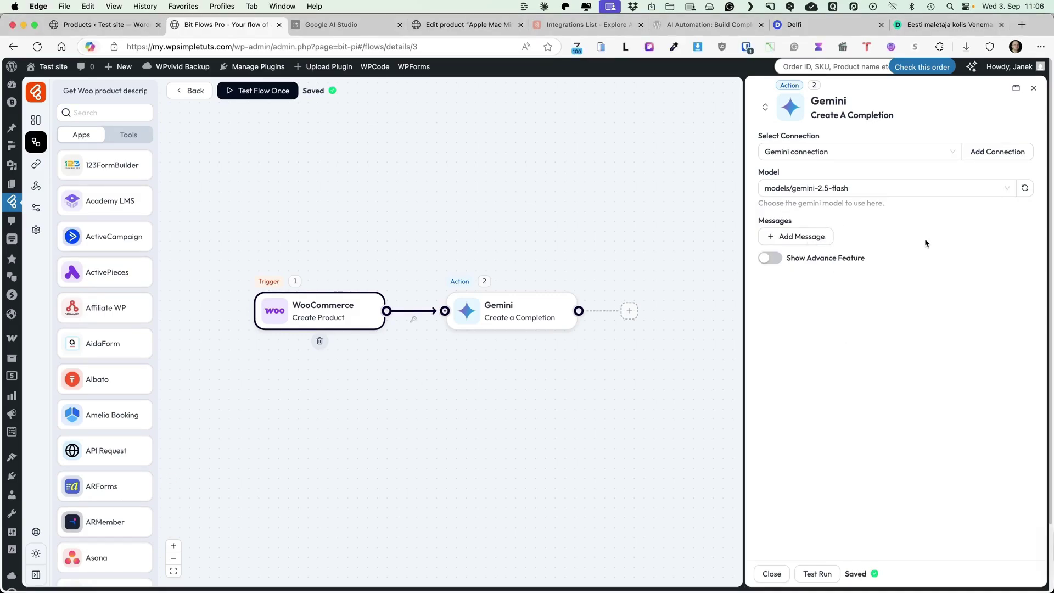
left_click(798, 239)
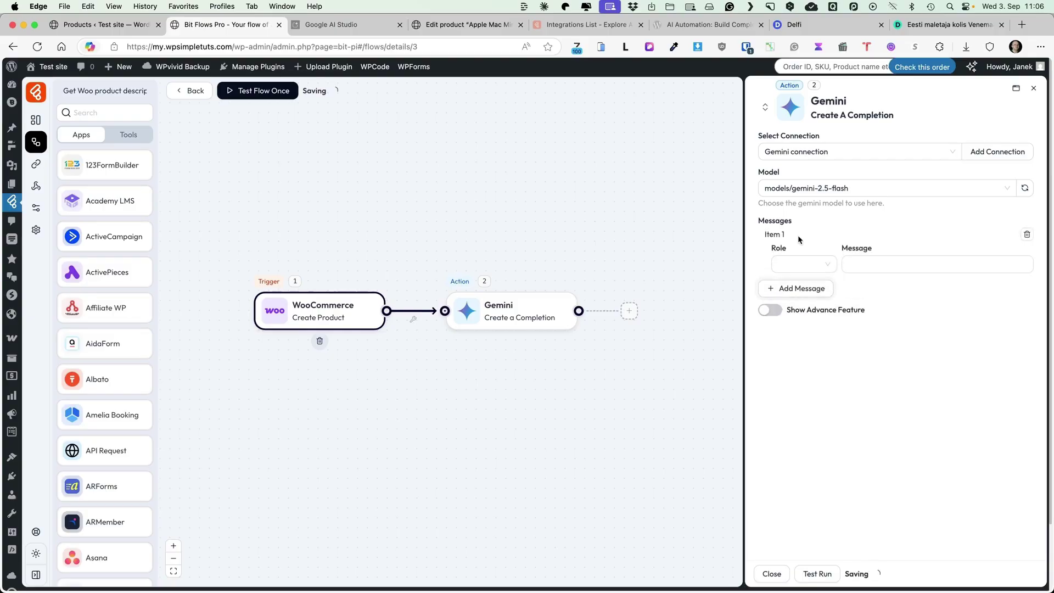
Make the message role User, paste the description prompt, and insert the product_title variable.
left_click(823, 268)
left_click(802, 287)
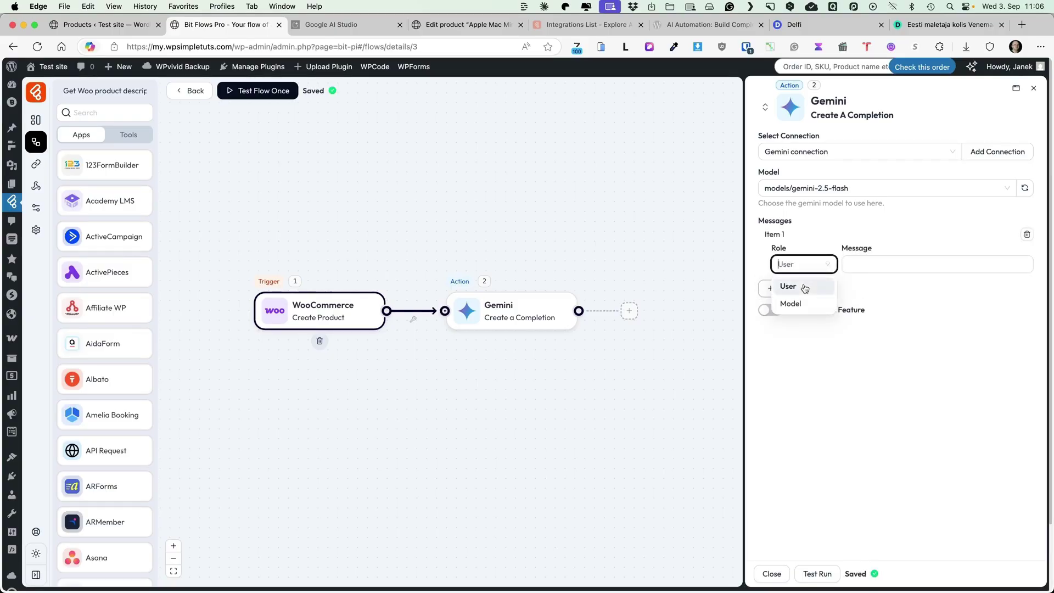
left_click(889, 266)
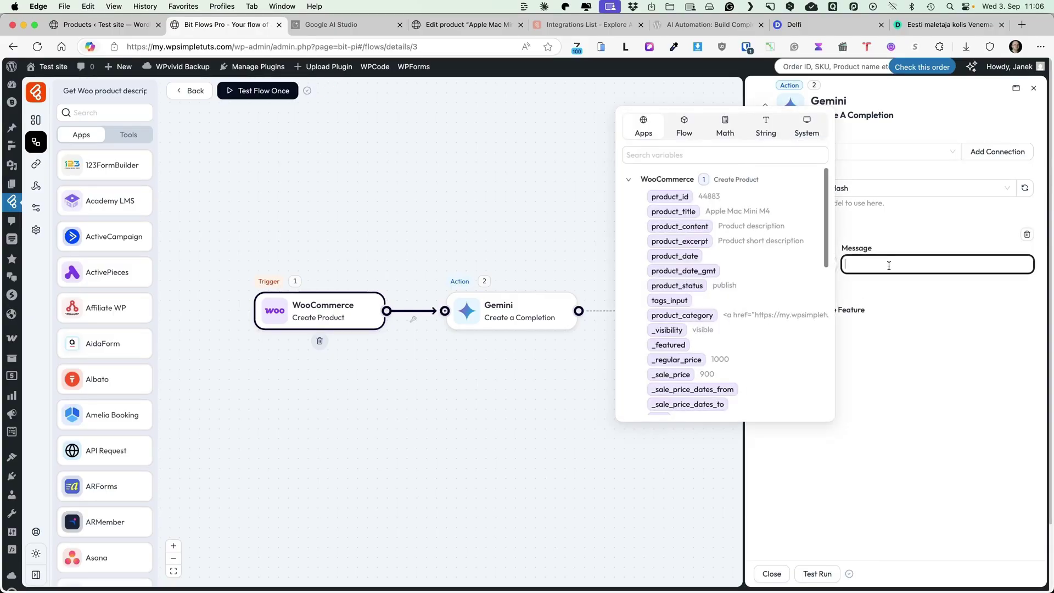
type("Given a product title \"\" write a compelling product description that:-Explains the key features and the concrete benefits (why it matters to the buyer)- Highlights the unique value and differentiators- Includes relevant specs inside a nicely formatted two-column HTML table - Maintain a persuasive yet honest tone (no hype, no false claims).")
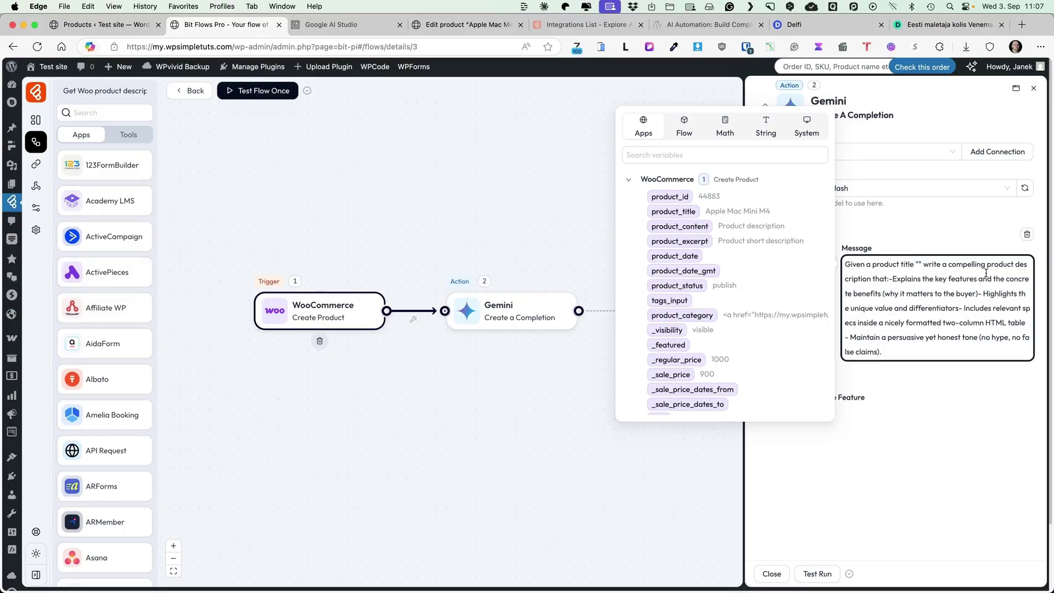
left_click(918, 264)
left_click(666, 213)
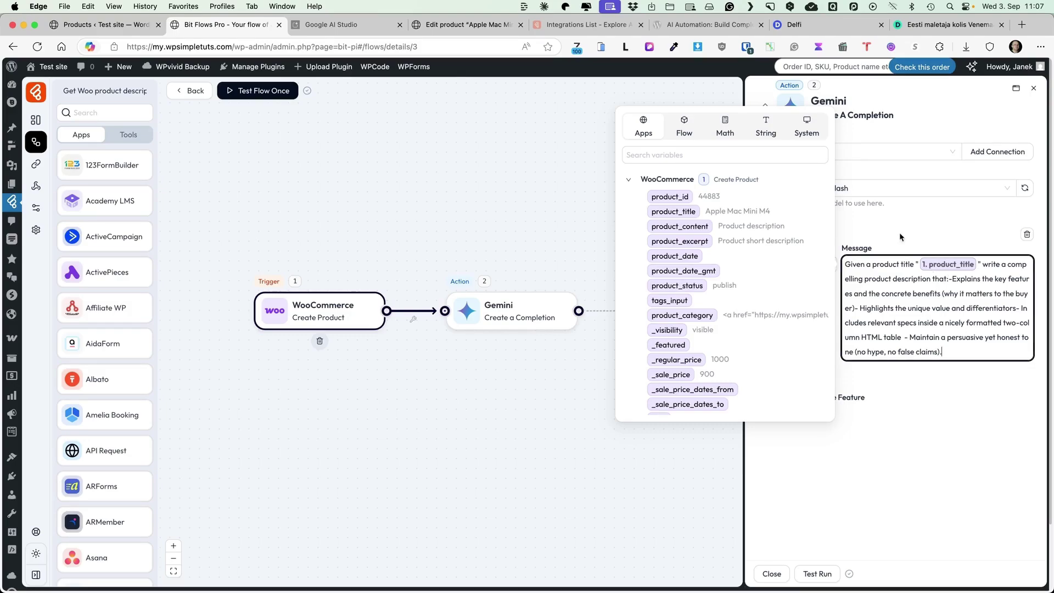
left_click(923, 398)
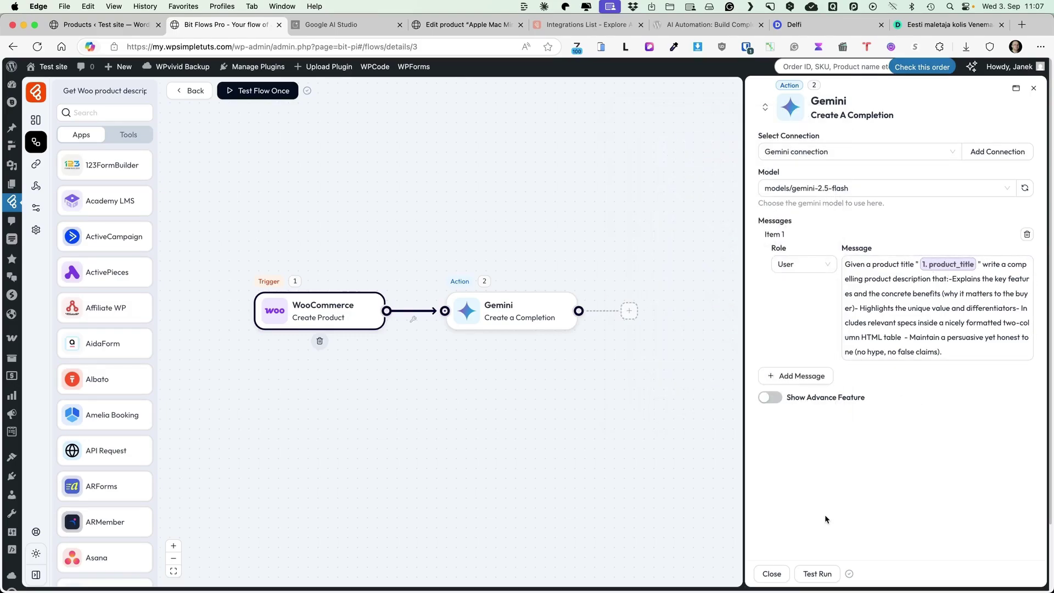
Reveal the Gemini step's advanced generation settings, review them, then hide them again.
left_click(770, 397)
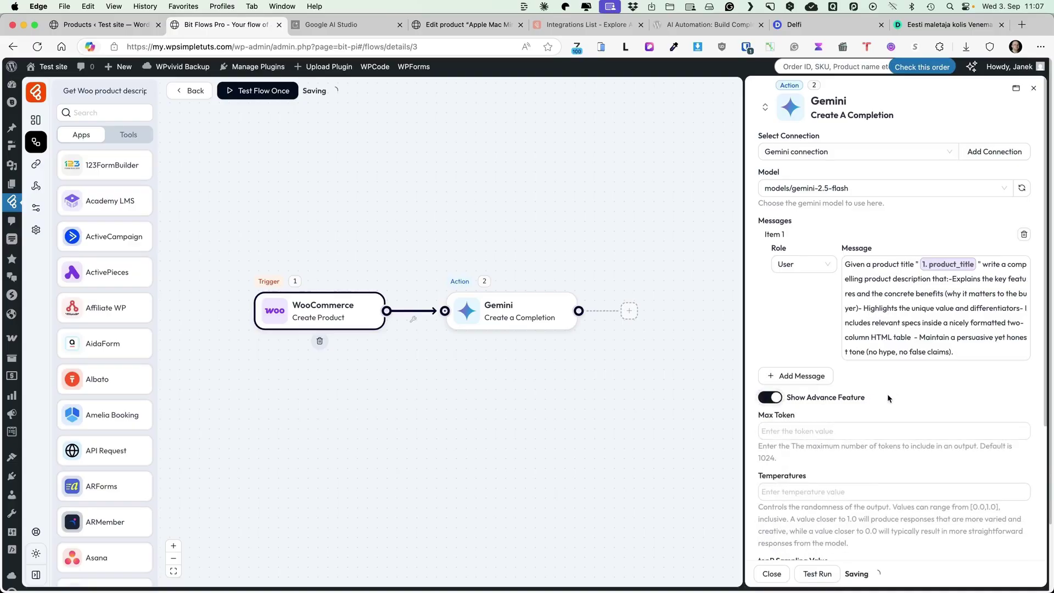
scroll(815, 315, "down", 3)
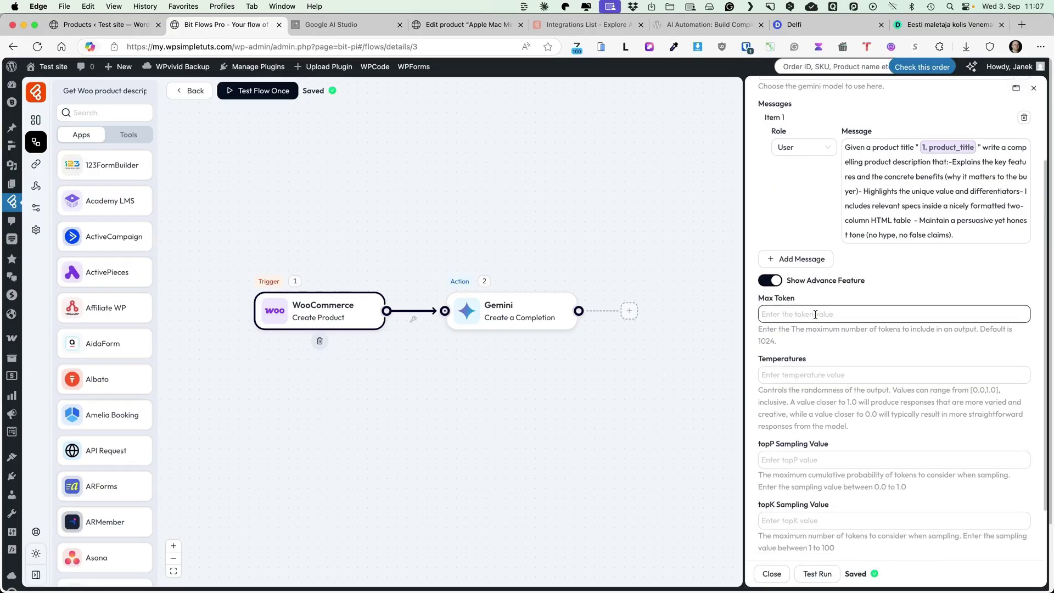
scroll(856, 354, "down", 1)
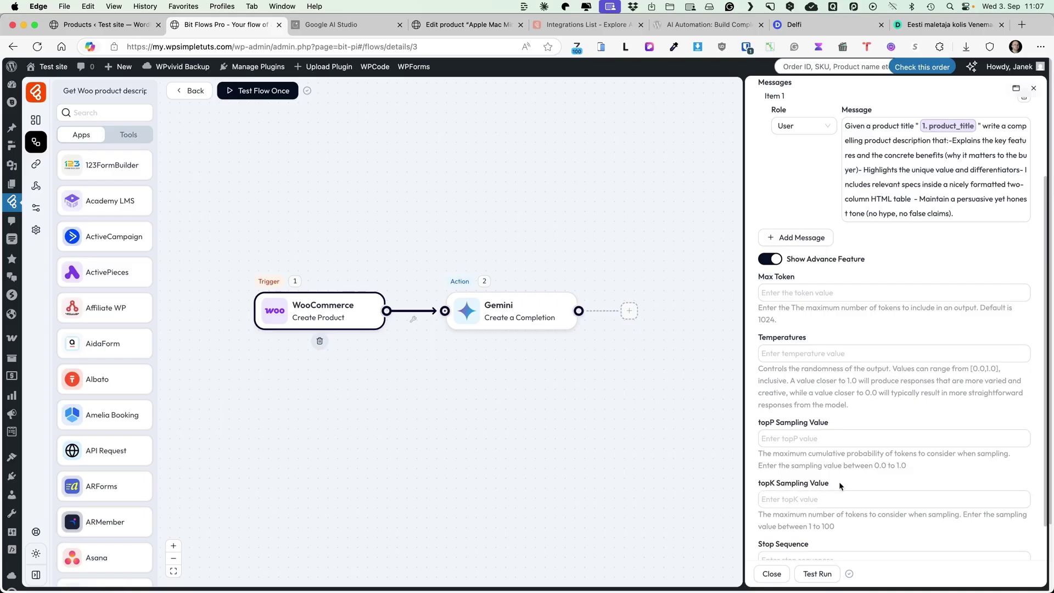
left_click(770, 259)
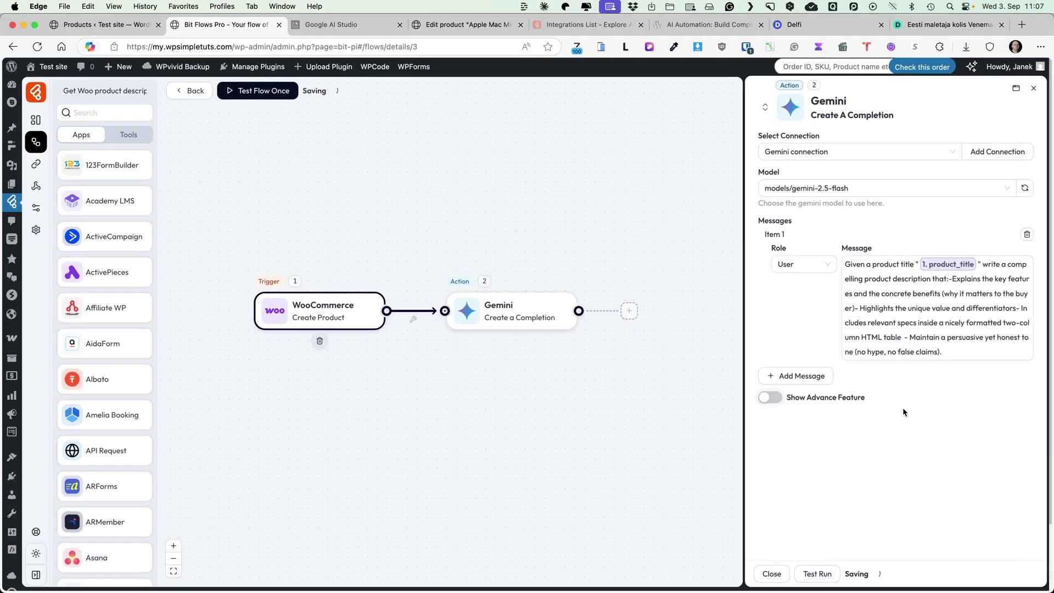
Test-run the Gemini step, check its input and output, and re-show the advanced settings.
left_click(816, 574)
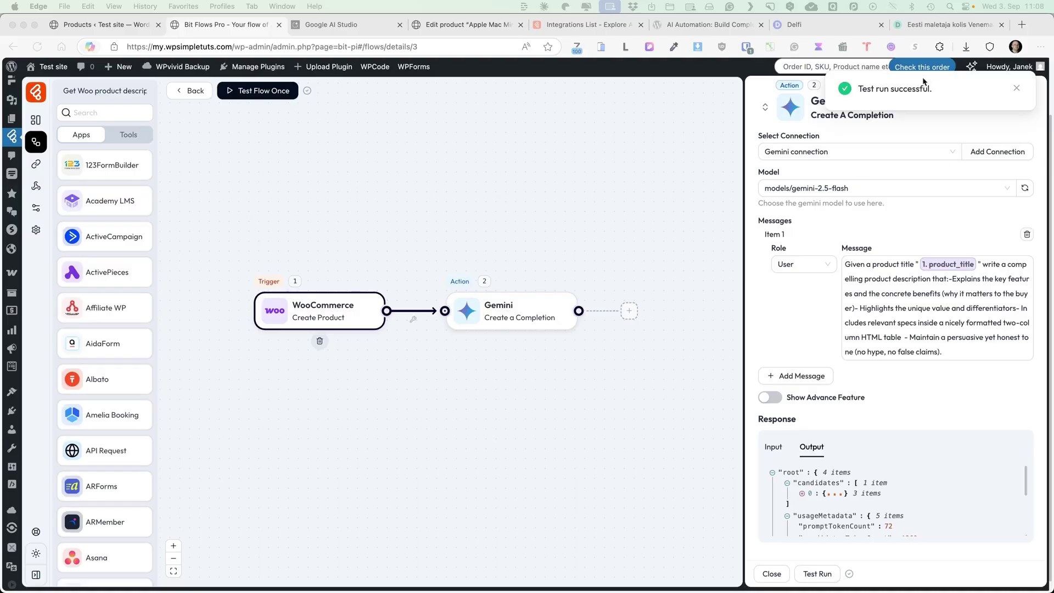
left_click(789, 449)
left_click(774, 447)
left_click(811, 446)
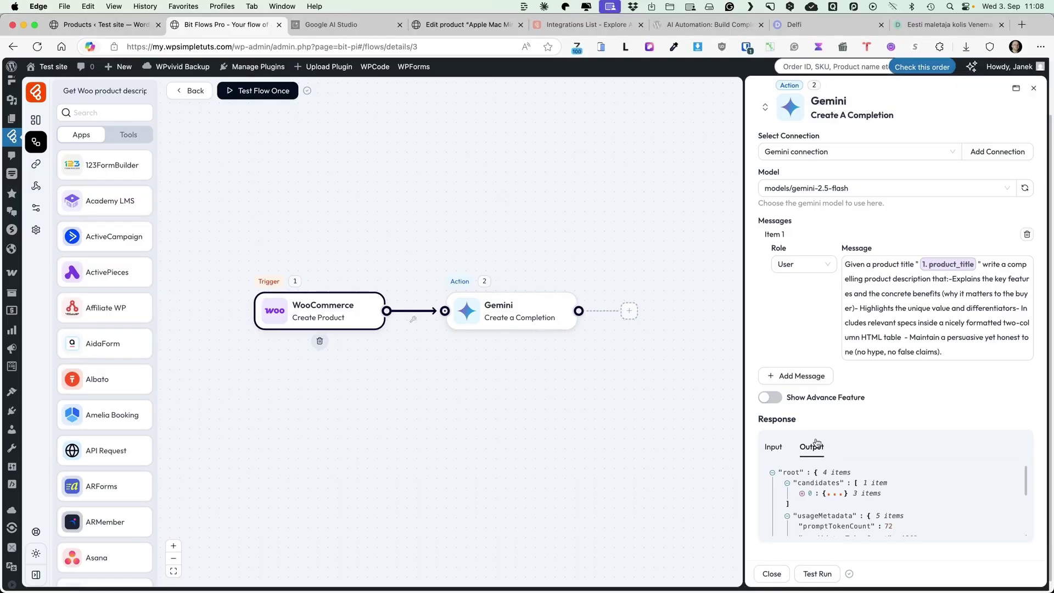
scroll(911, 494, "down", 3)
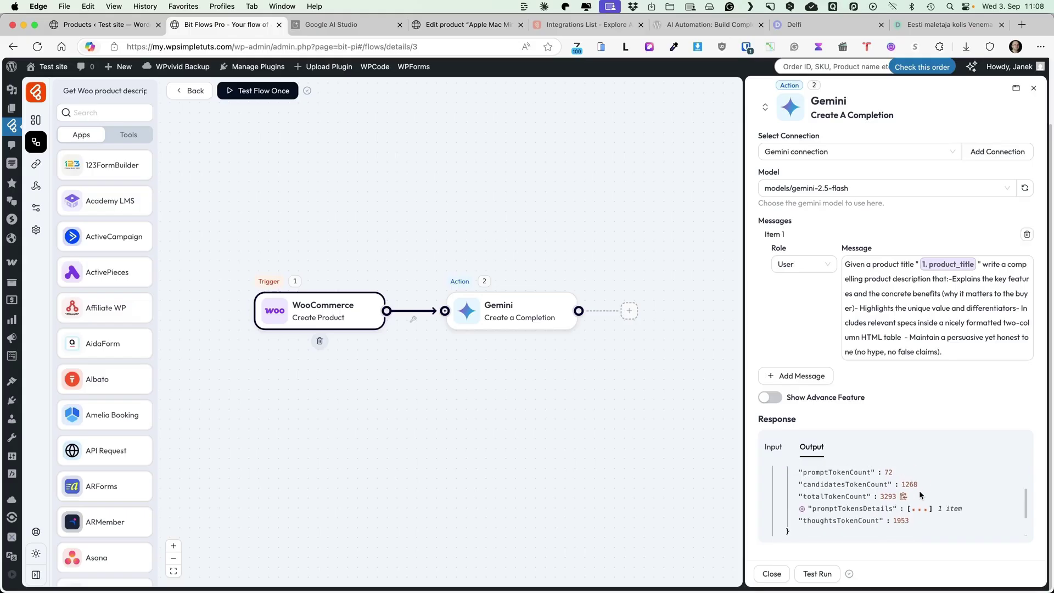
left_click(933, 350)
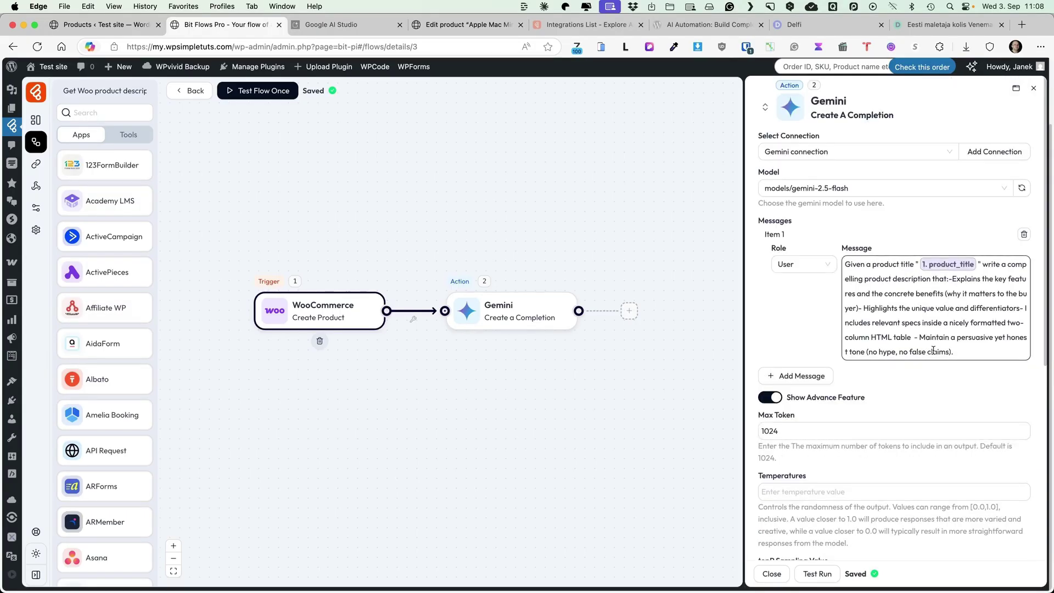
Add an API Request 'Make A Request' action as step 3 after Gemini.
left_click(1033, 88)
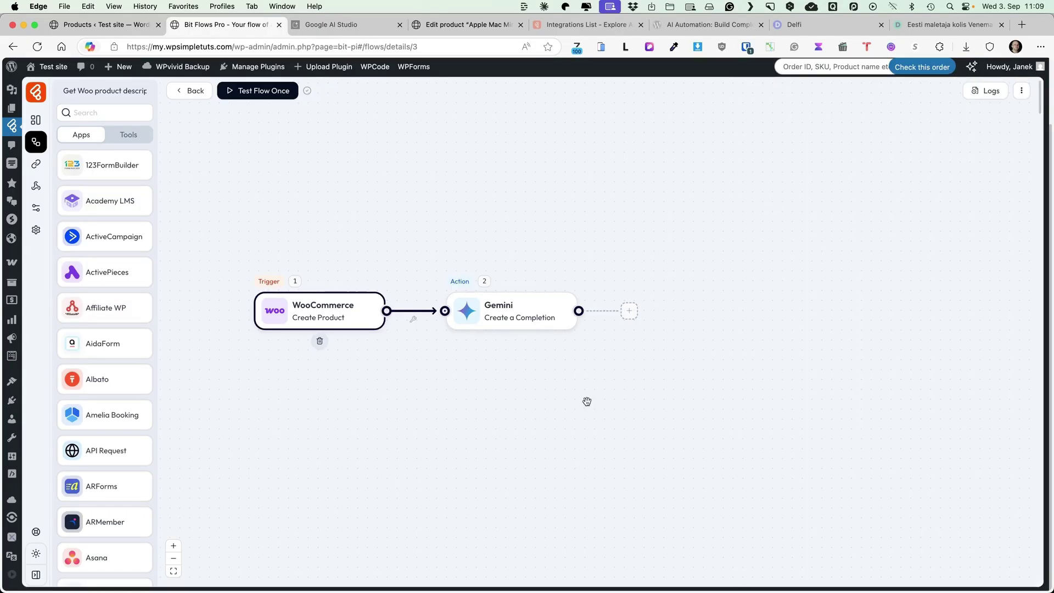
left_click(629, 311)
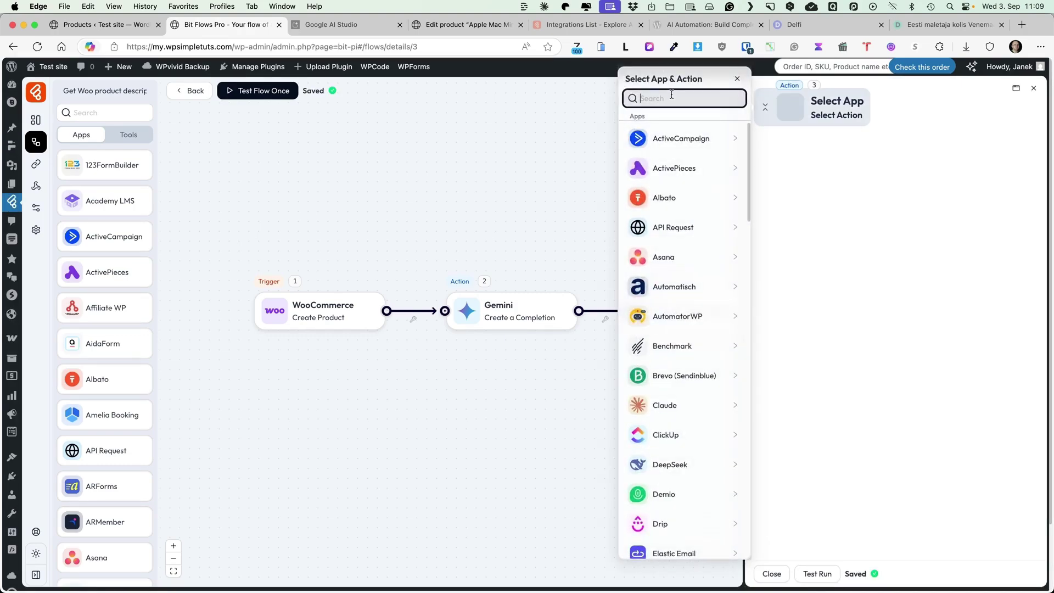
type("cpi re")
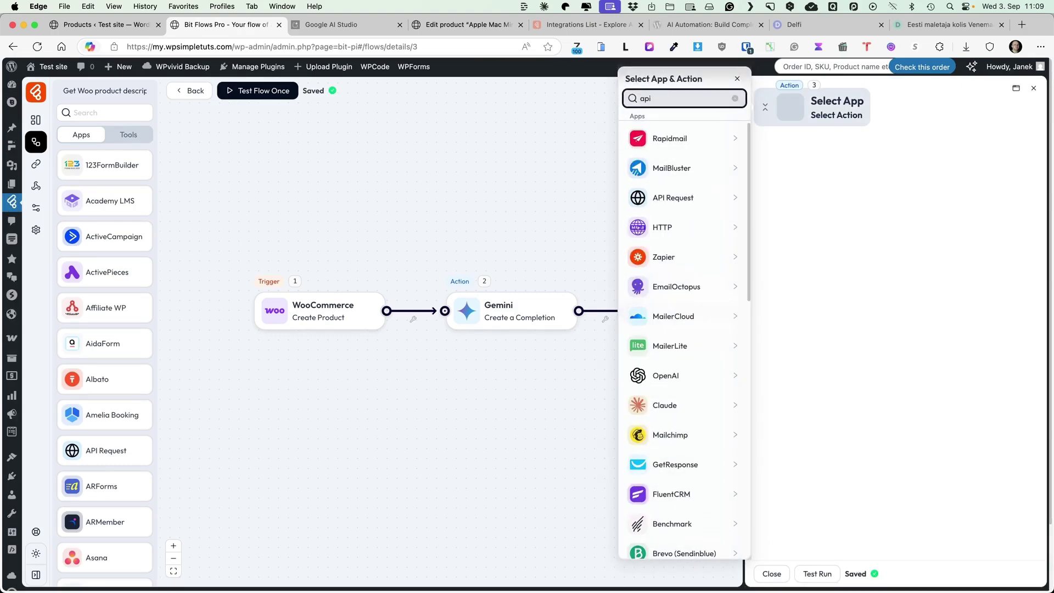
left_click(693, 146)
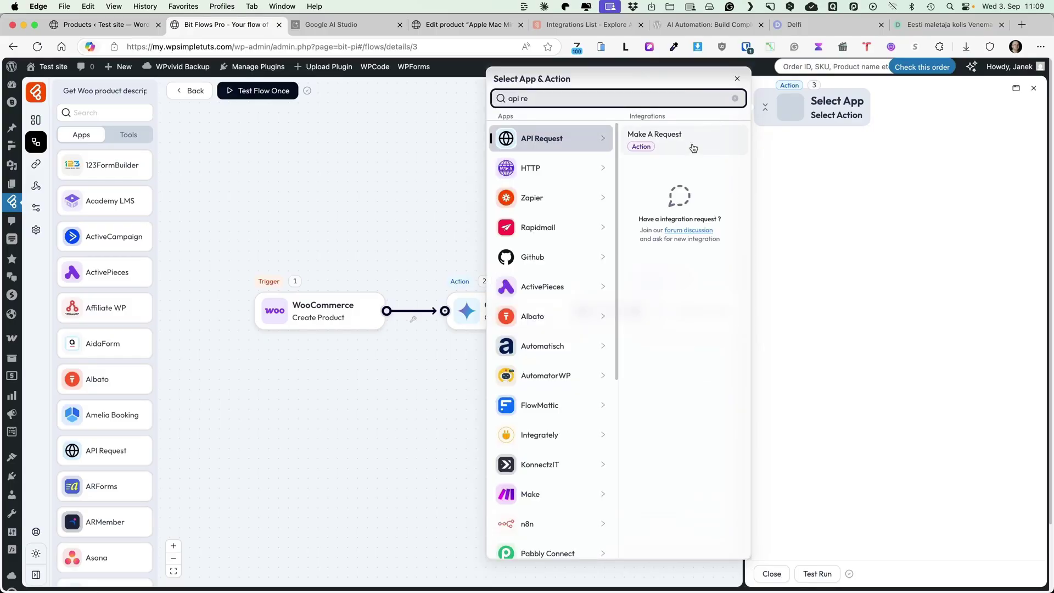
left_click(681, 137)
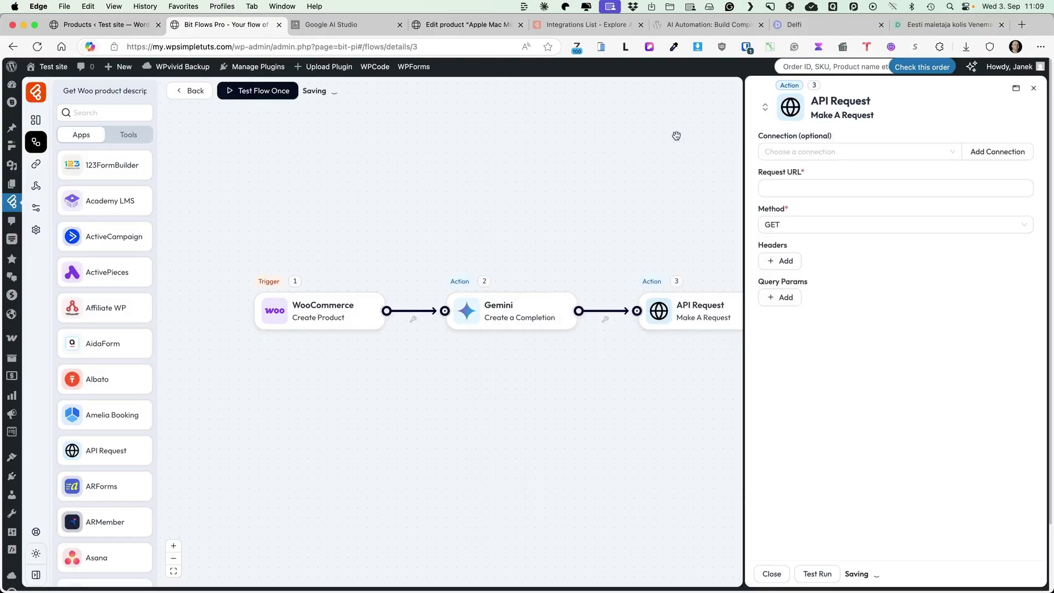
Start a new Basic Auth connection for the request and open WordPress admin in a new tab.
left_click(1004, 156)
left_click(922, 151)
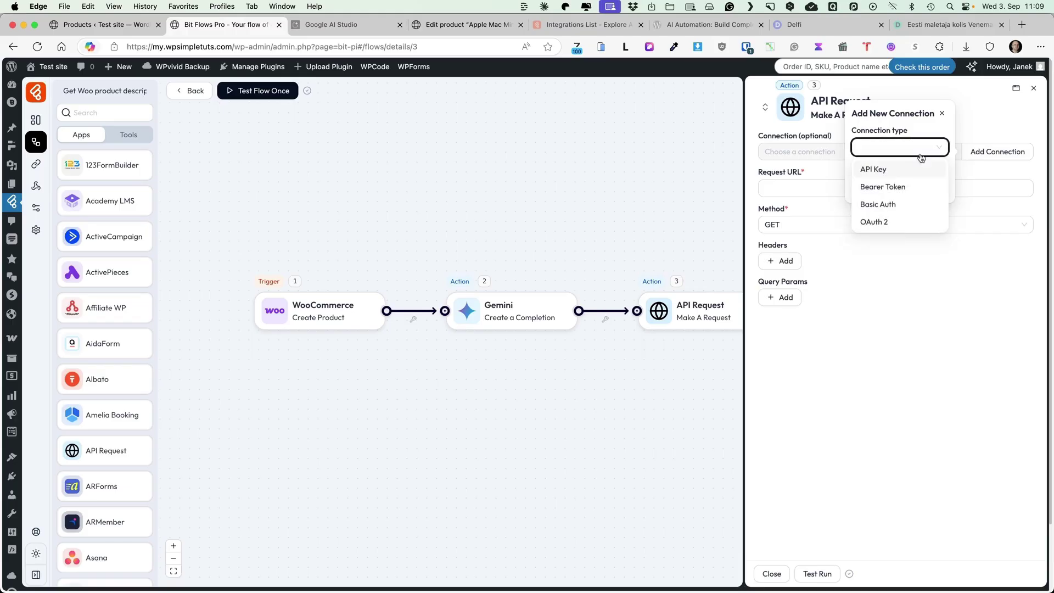
left_click(891, 205)
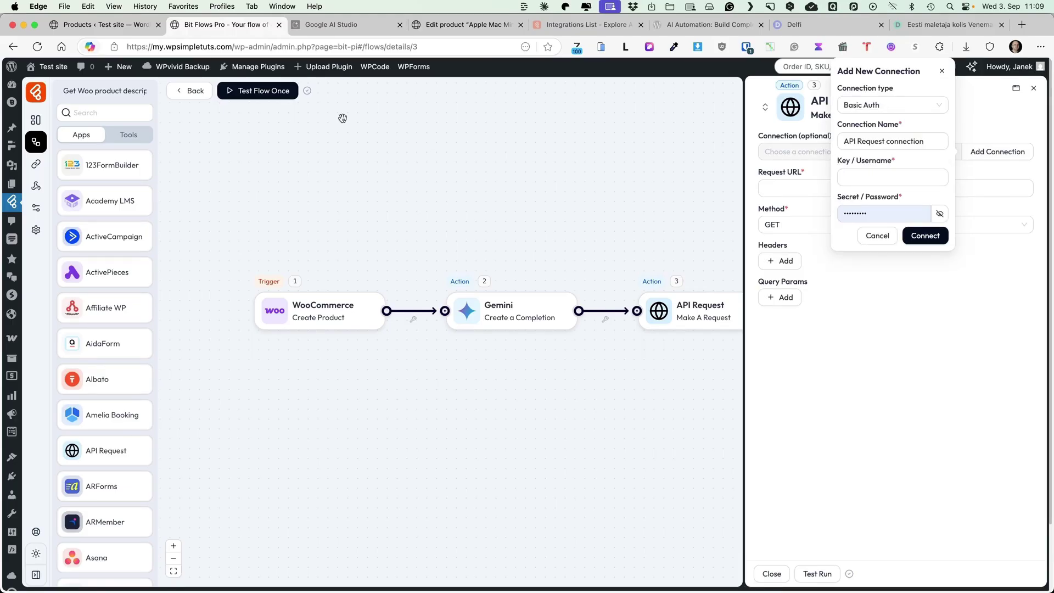
left_click_drag(11, 66, 260, 25)
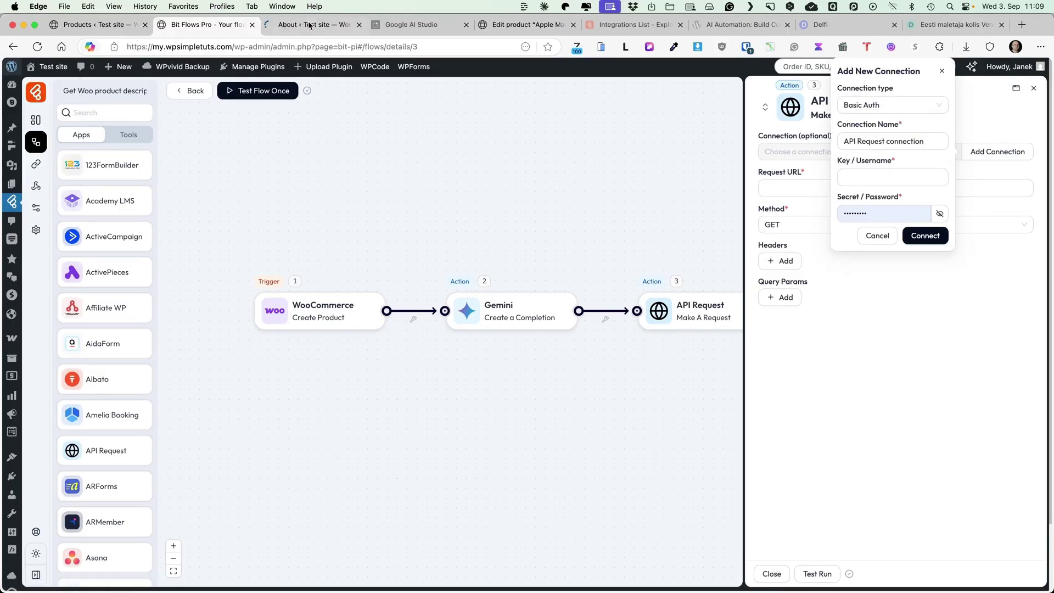
Go to WooCommerce Settings > Advanced > REST API and start adding a new key.
mouse_move(55, 349)
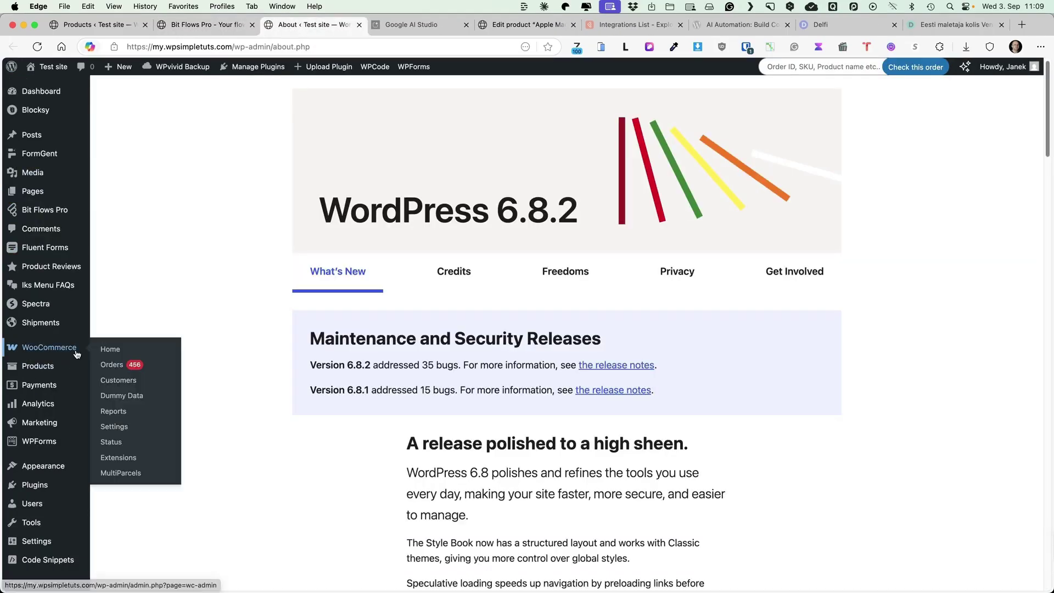
left_click(127, 426)
left_click(616, 124)
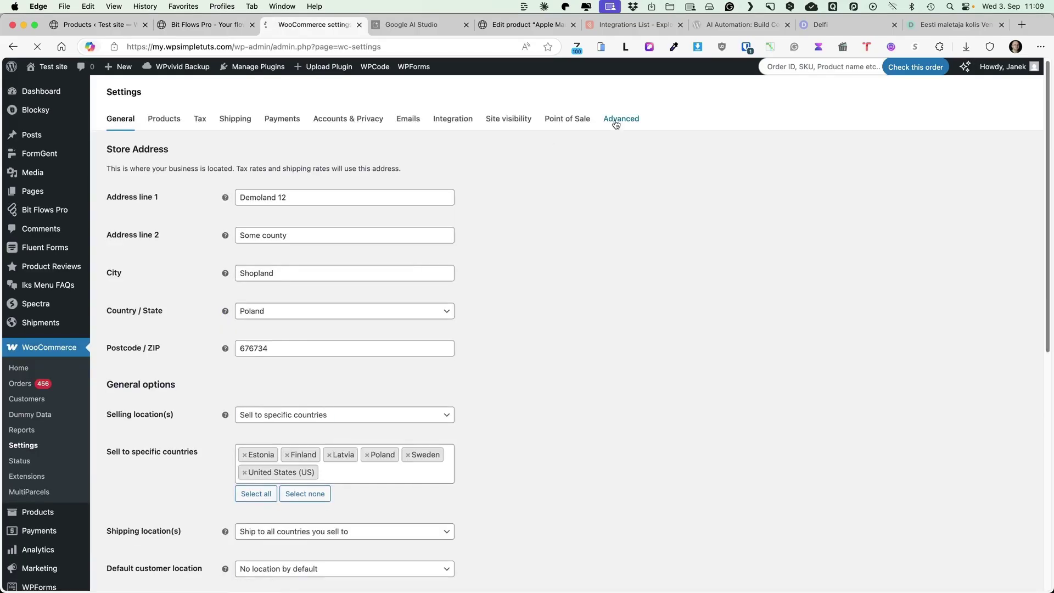
left_click(170, 147)
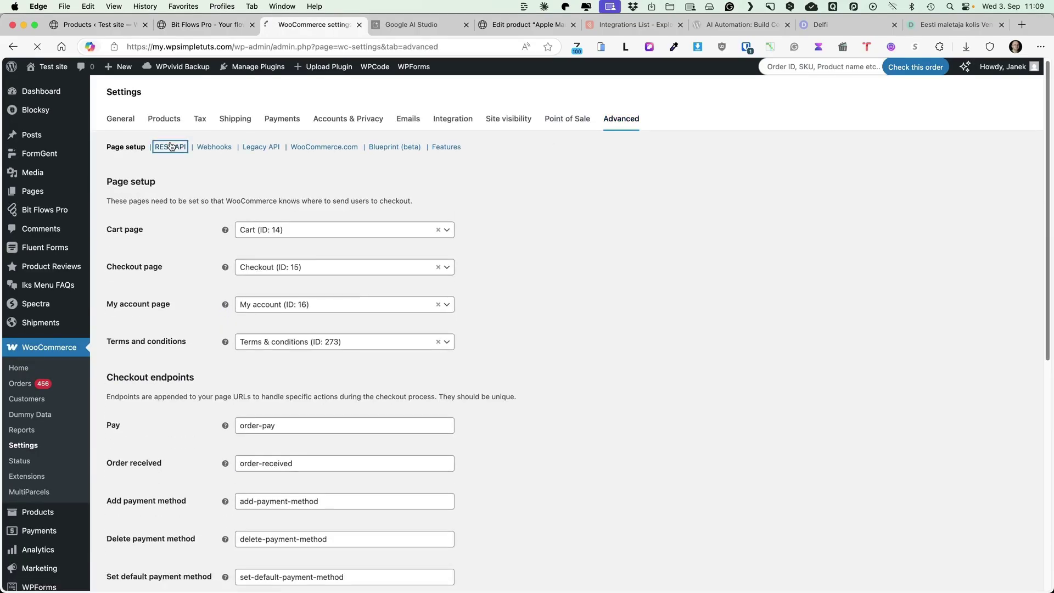
left_click(178, 187)
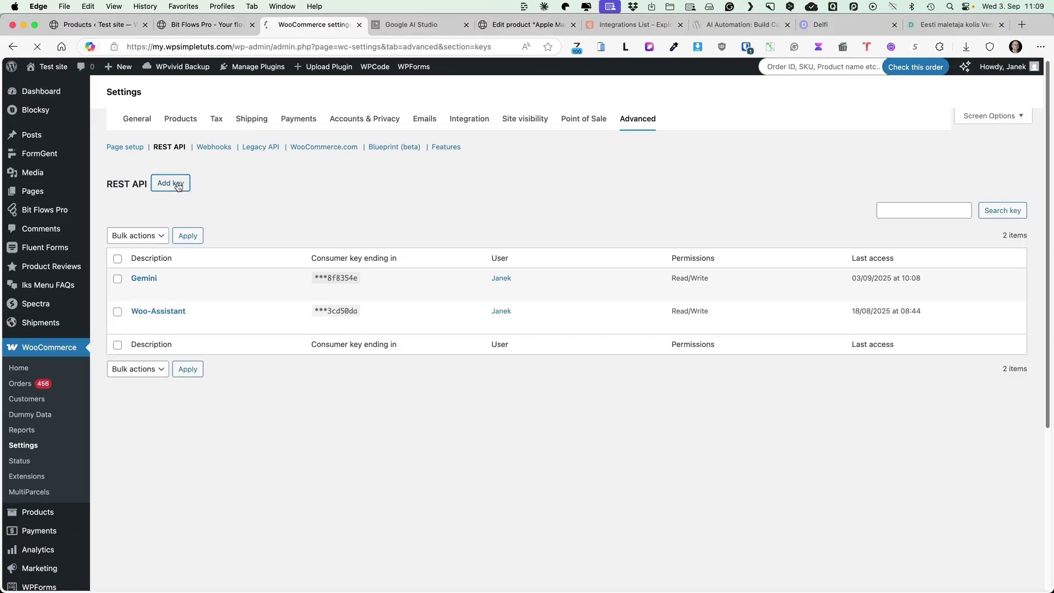
Generate a Read/Write key described 'For Gemini' and copy its consumer key.
left_click(310, 259)
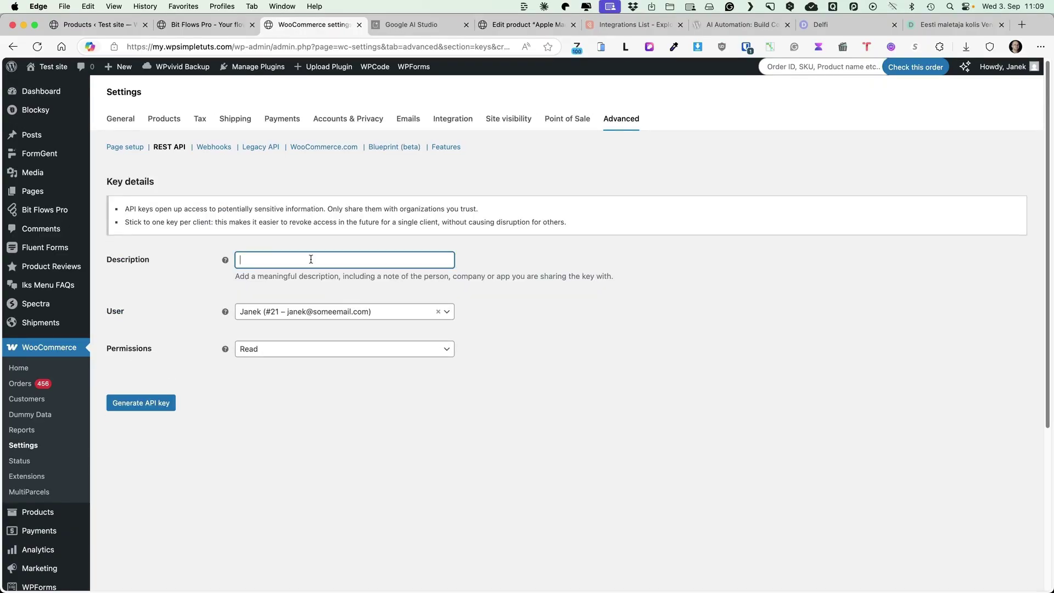
type("For Gemini")
left_click(341, 348)
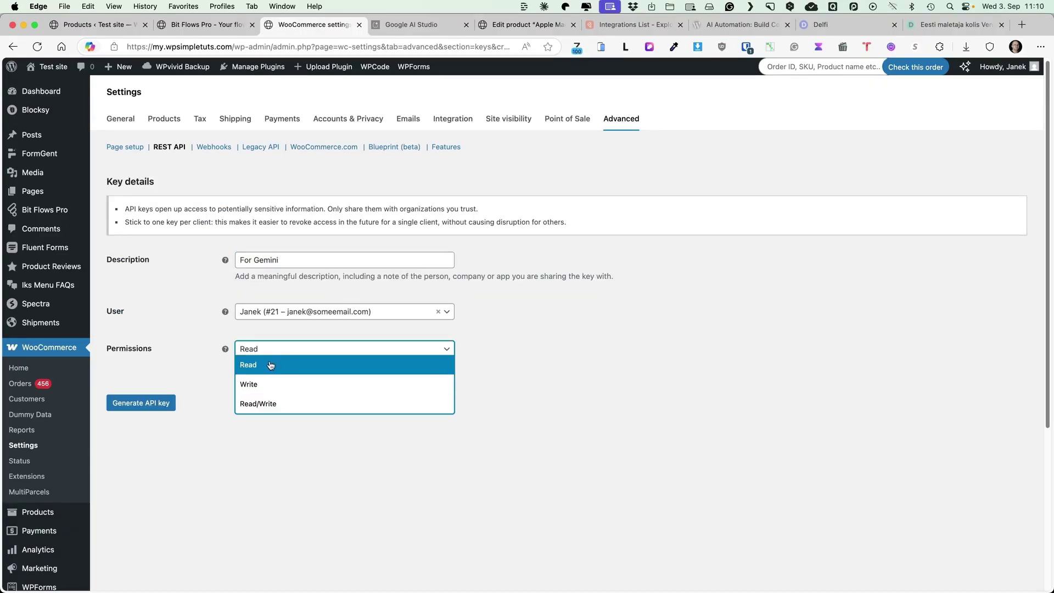
left_click(263, 402)
left_click(145, 403)
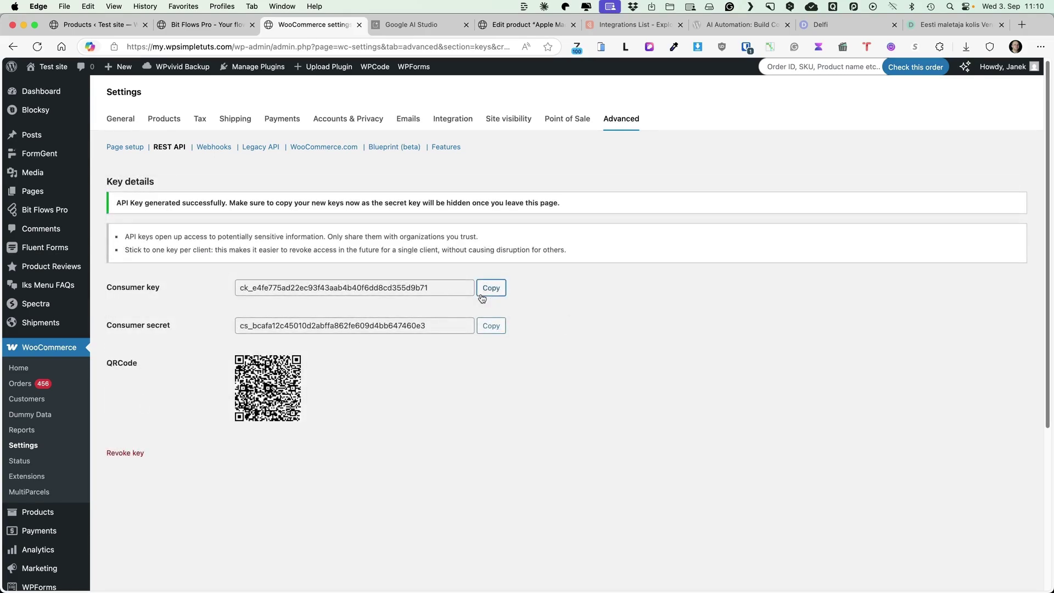
left_click(491, 288)
Fill the Basic Auth username with the consumer key and the password with the consumer secret.
left_click(187, 26)
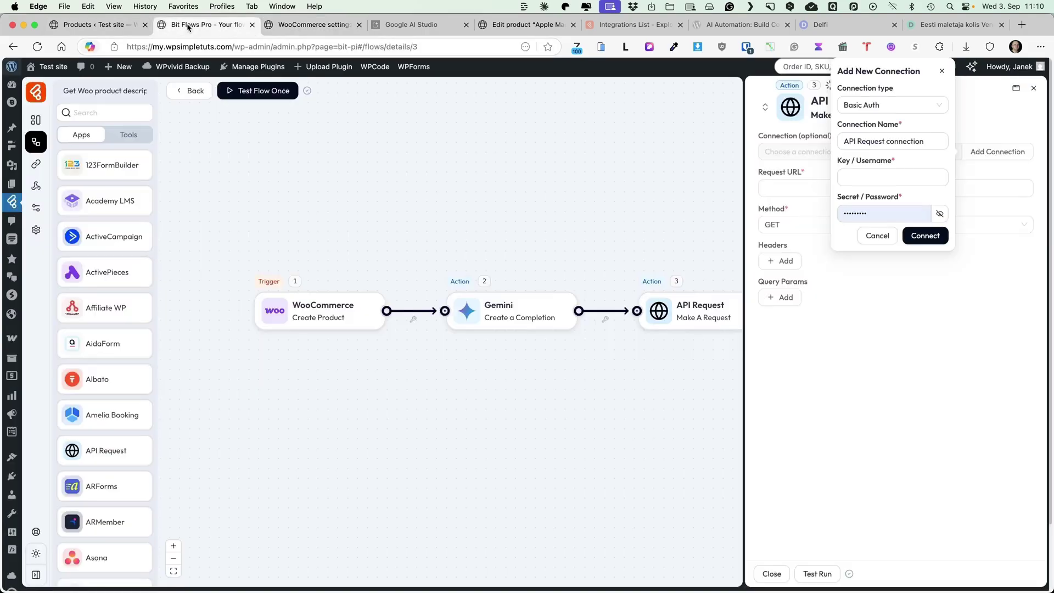
key("super+v")
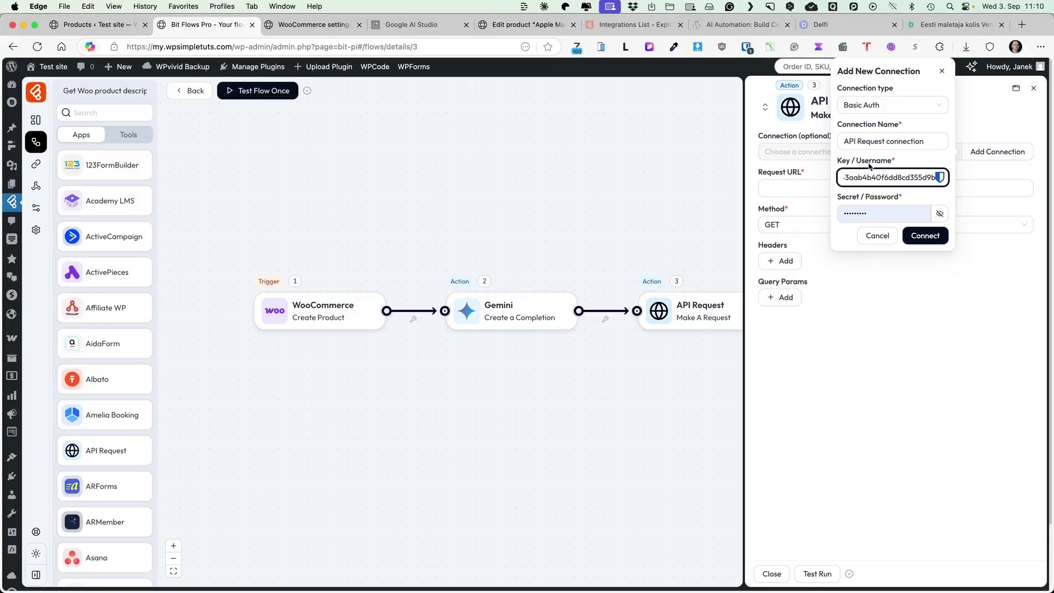
left_click(299, 25)
left_click(489, 327)
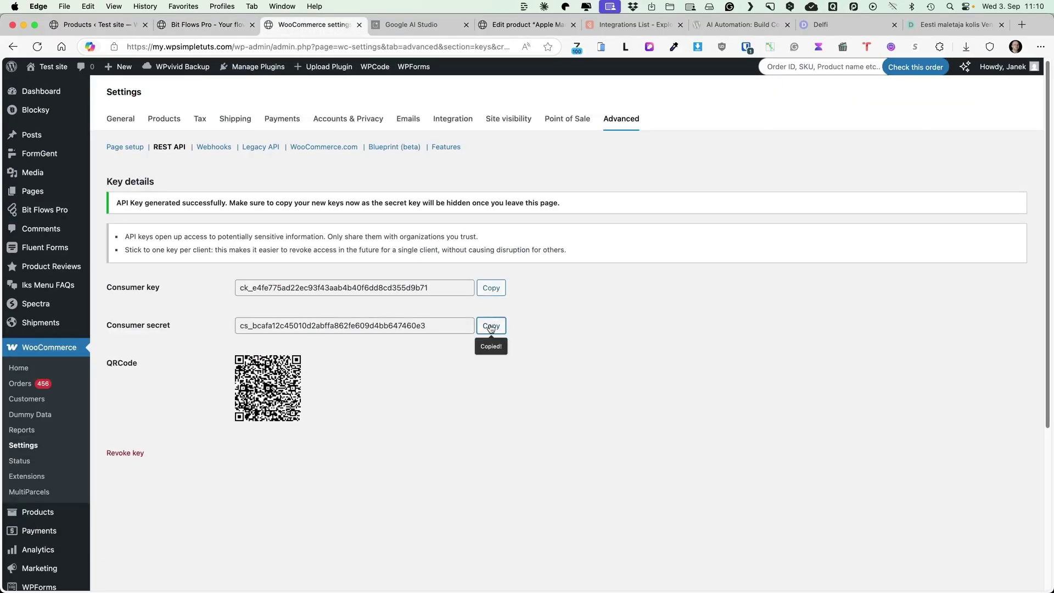
left_click(186, 24)
left_click(874, 213)
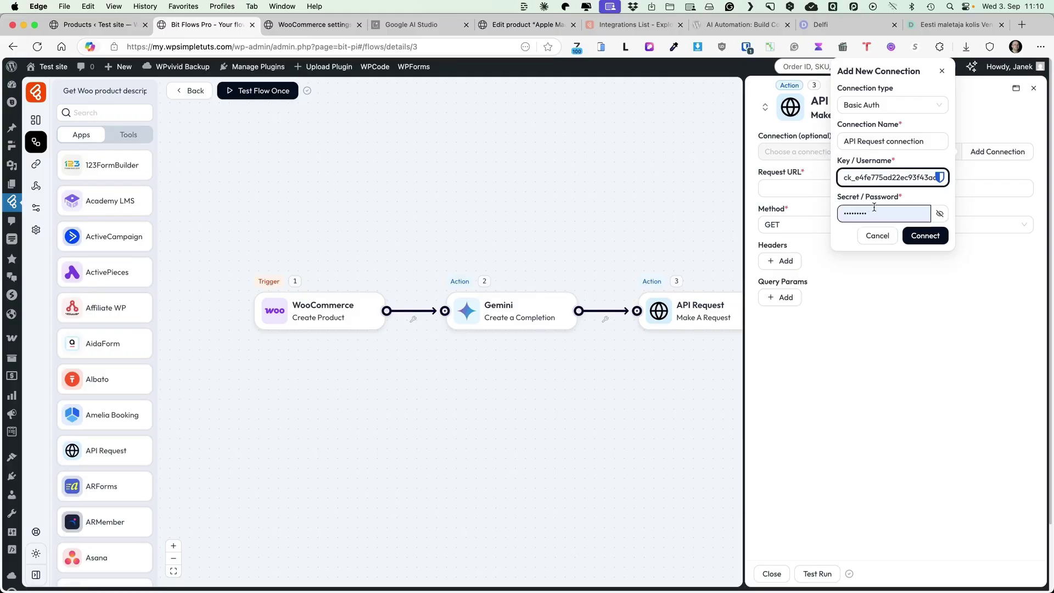
key("super+v")
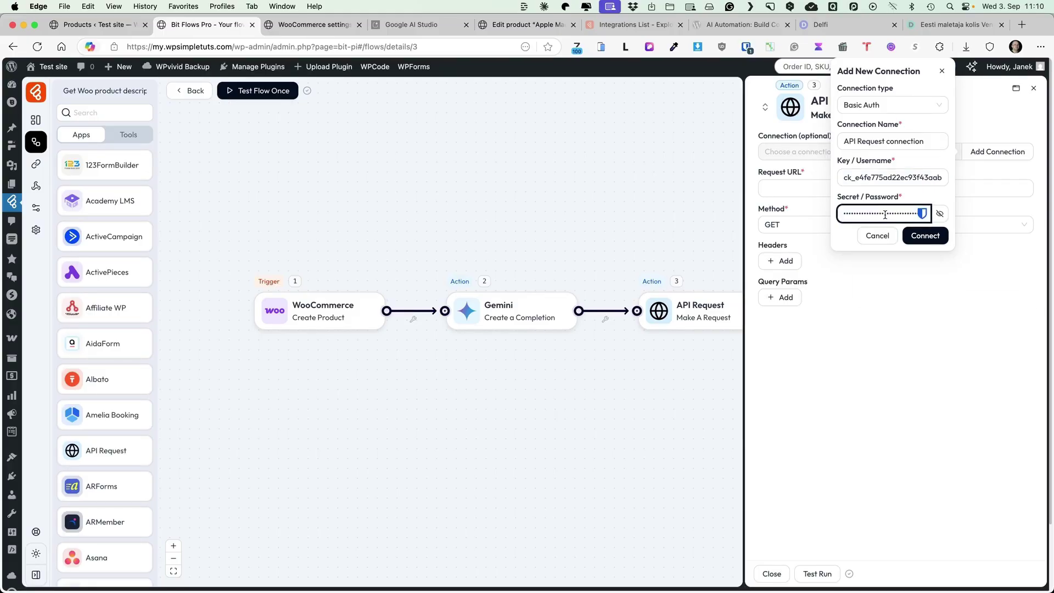
Rename the connection to 'Woo connection' and save it.
left_click(927, 140)
left_click_drag(888, 141, 815, 139)
type("W")
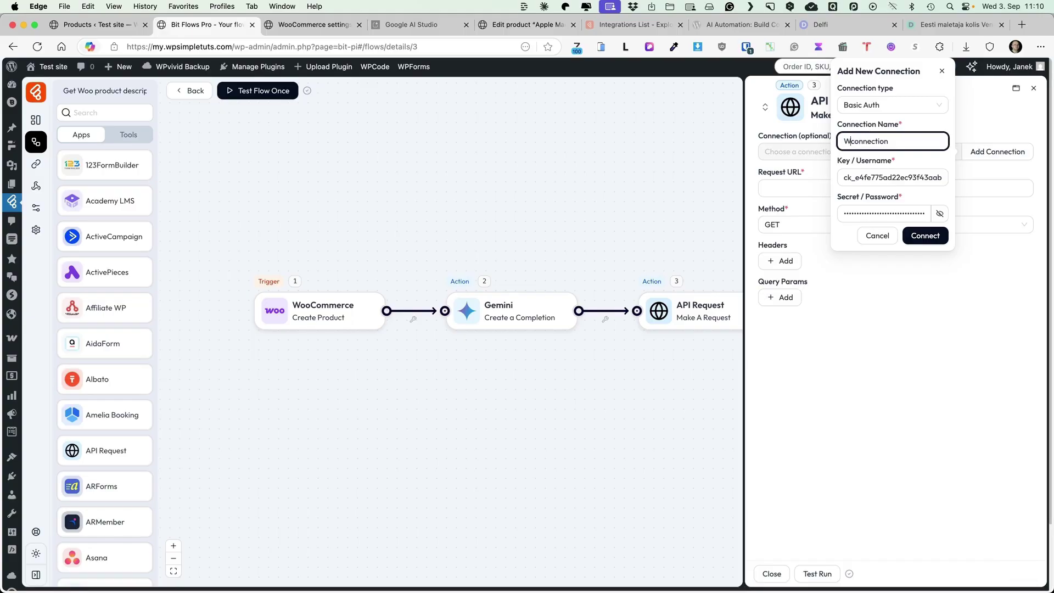
type("oo")
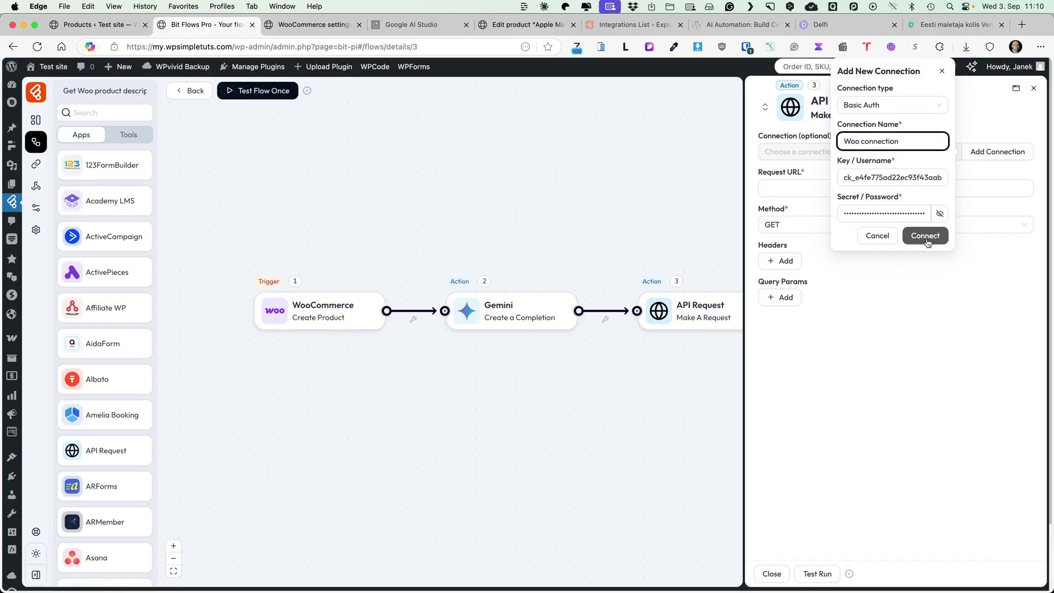
left_click(925, 236)
left_click(854, 166)
left_click(766, 190)
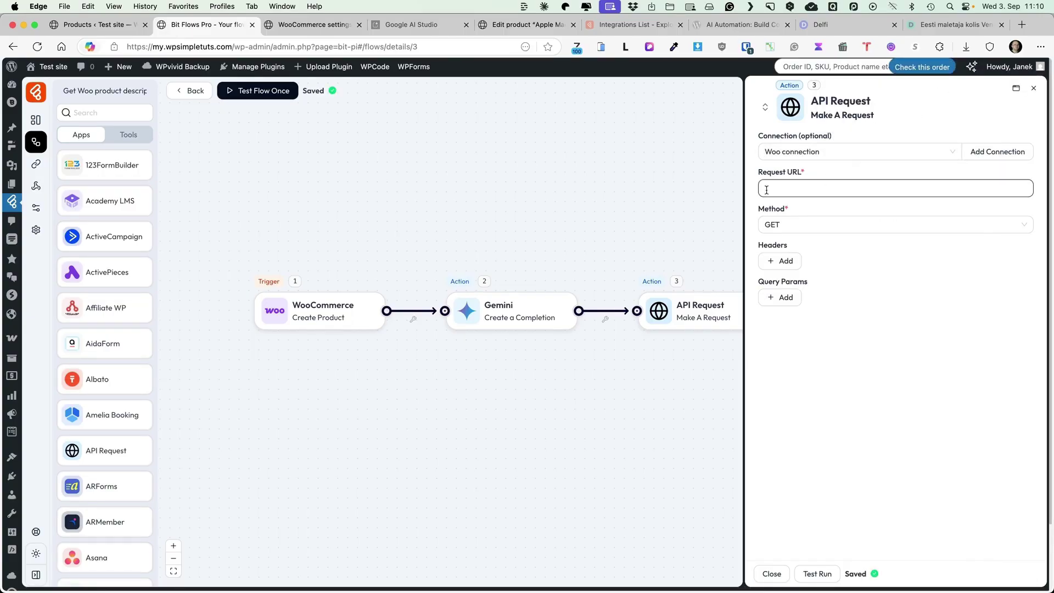
key("super+v")
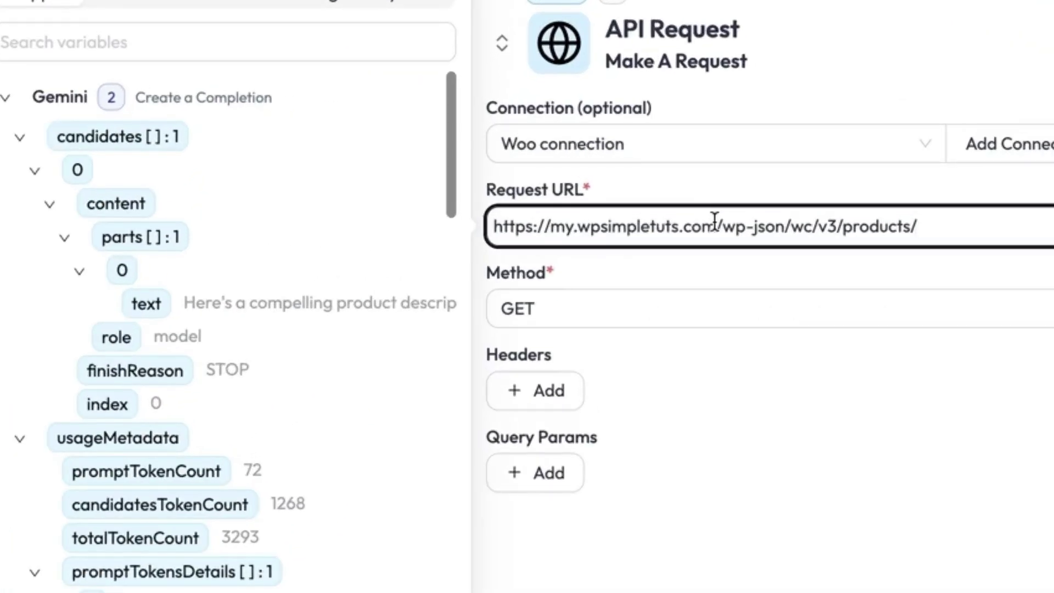
left_click_drag(715, 222, 552, 227)
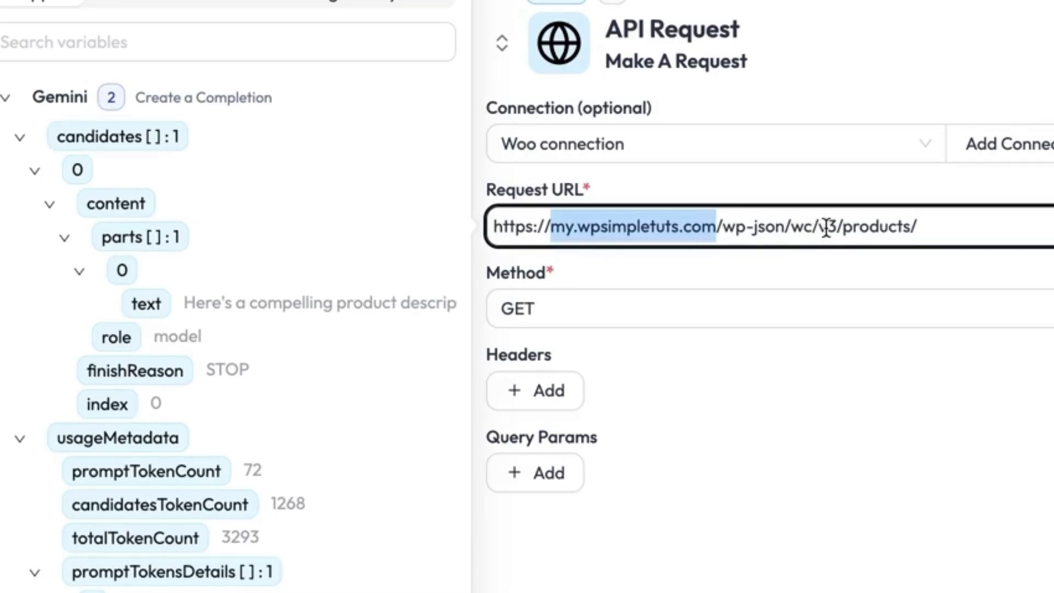
left_click(938, 226)
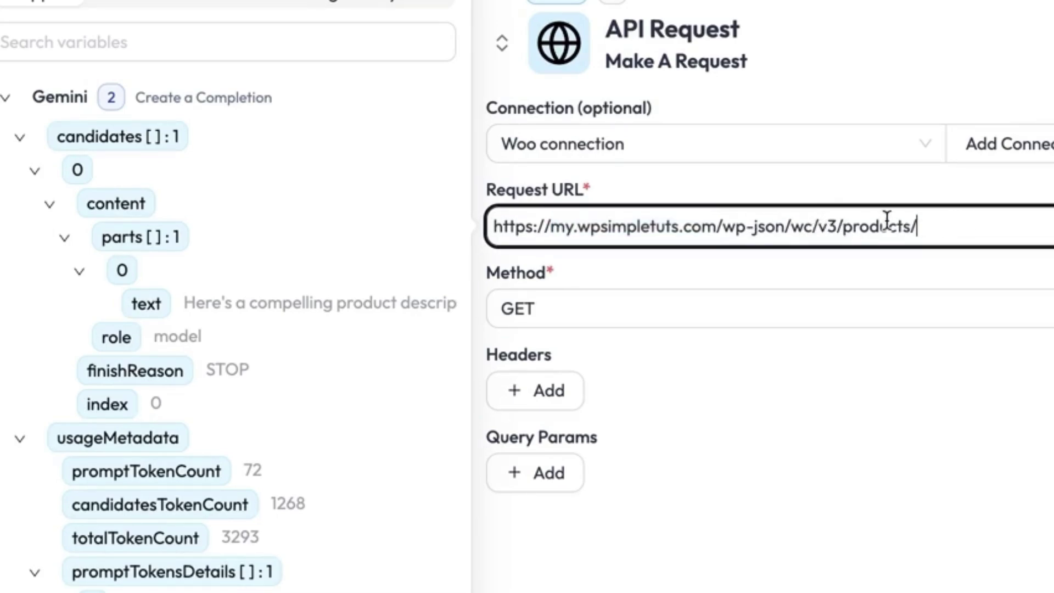
scroll(244, 217, "down", 10)
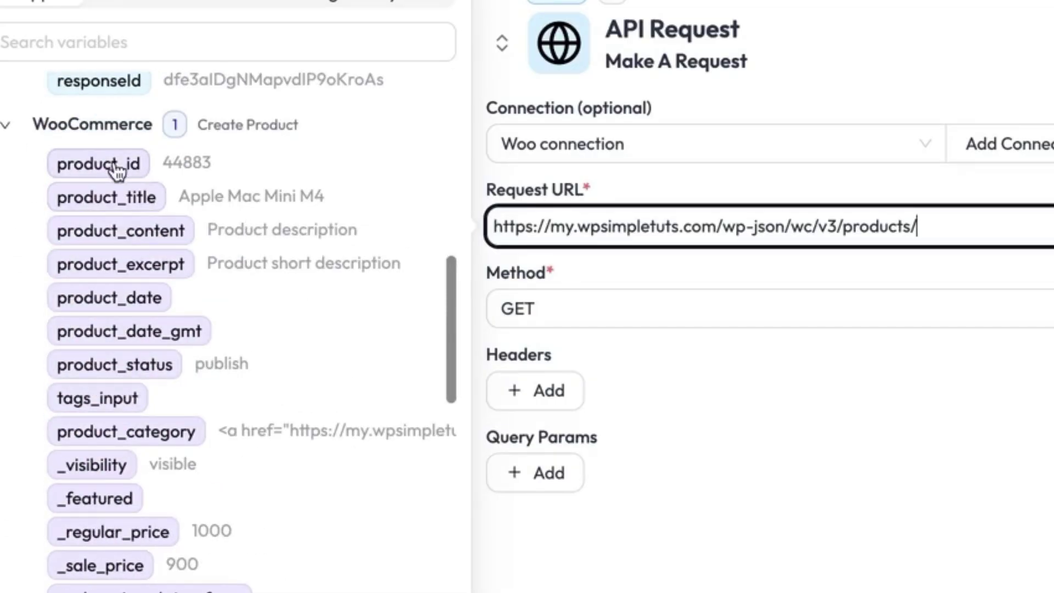
left_click(117, 163)
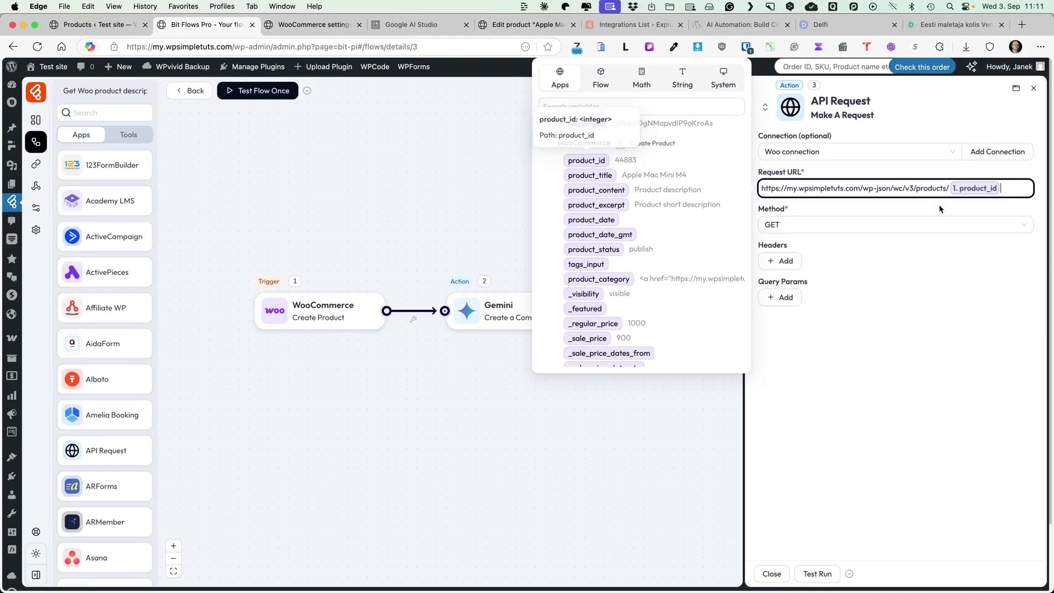
Switch the request to PUT and add a body field 'descrption' mapped to Gemini's text output.
left_click(803, 229)
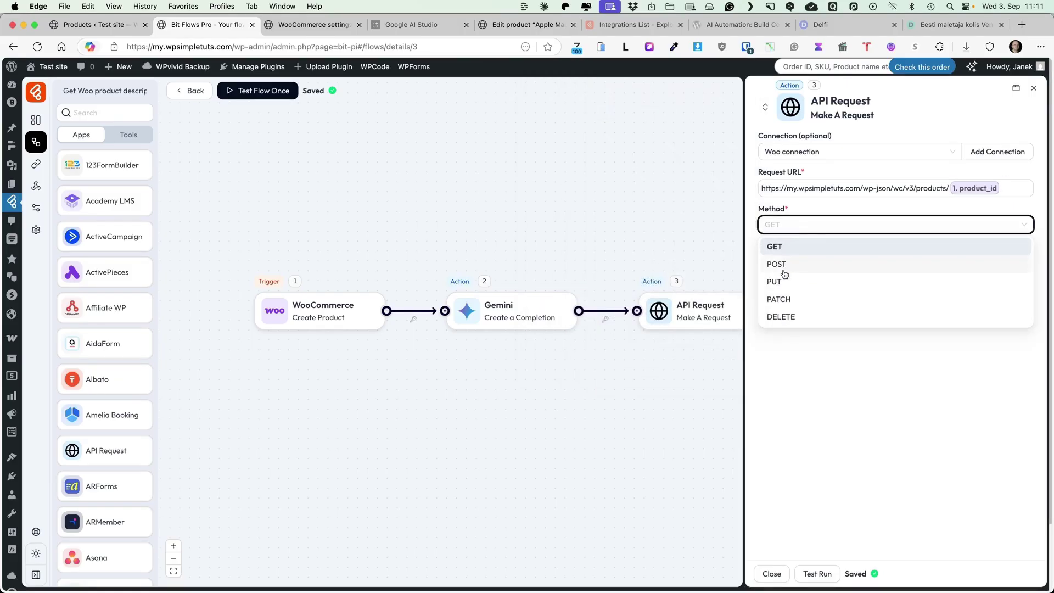
left_click(781, 282)
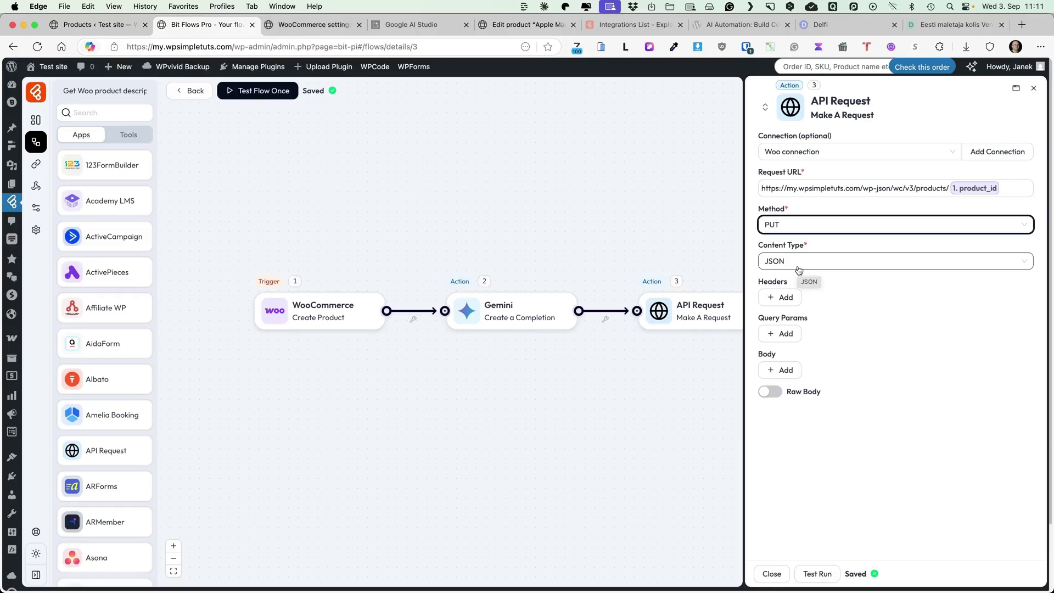
left_click(788, 370)
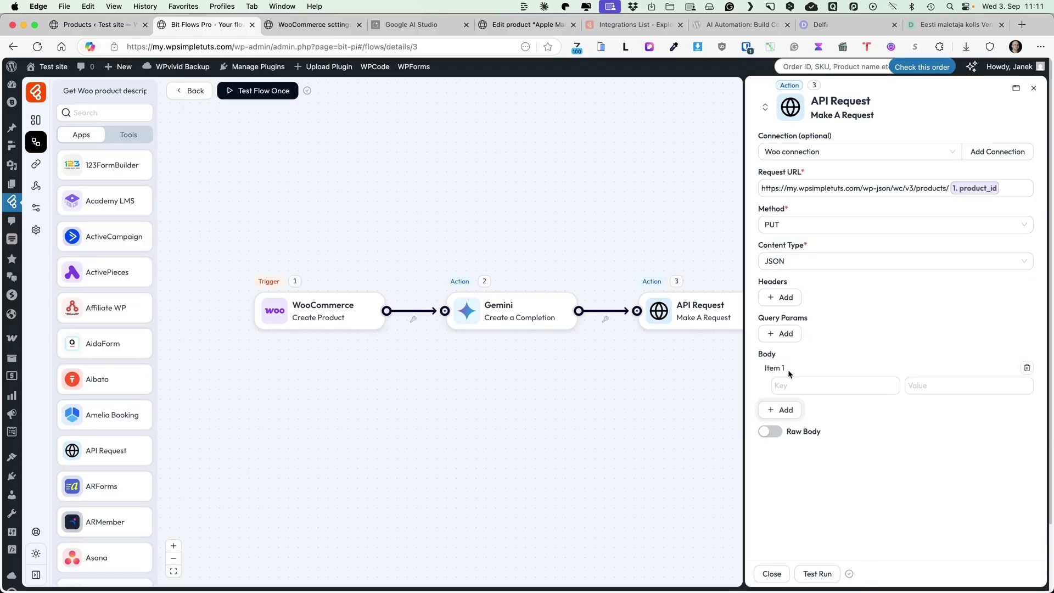
left_click(813, 384)
type("descrpt")
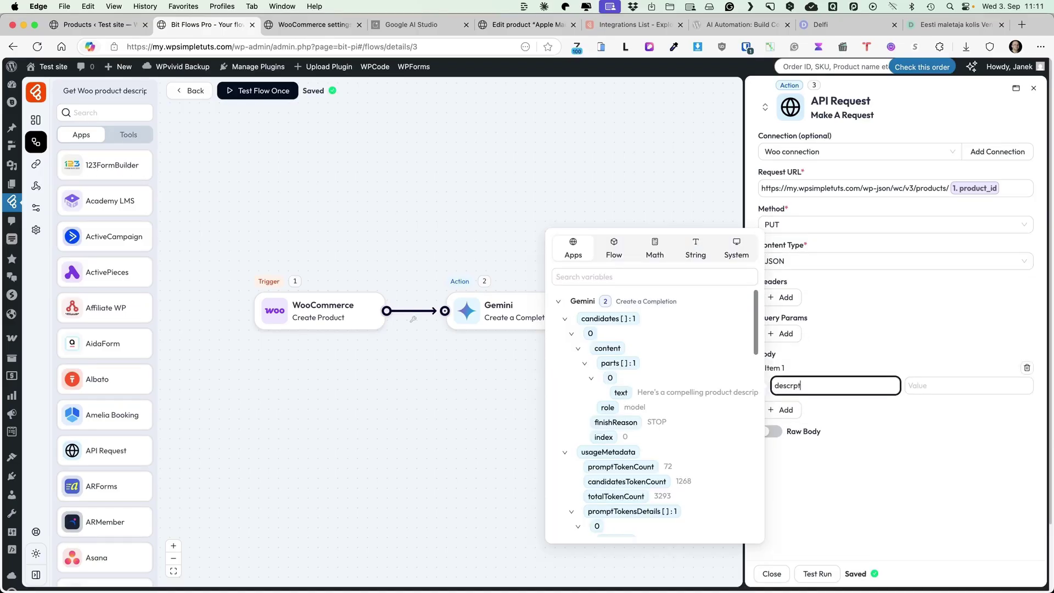
key("BackSpace")
key("BackSpace")
type("iption")
left_click(930, 385)
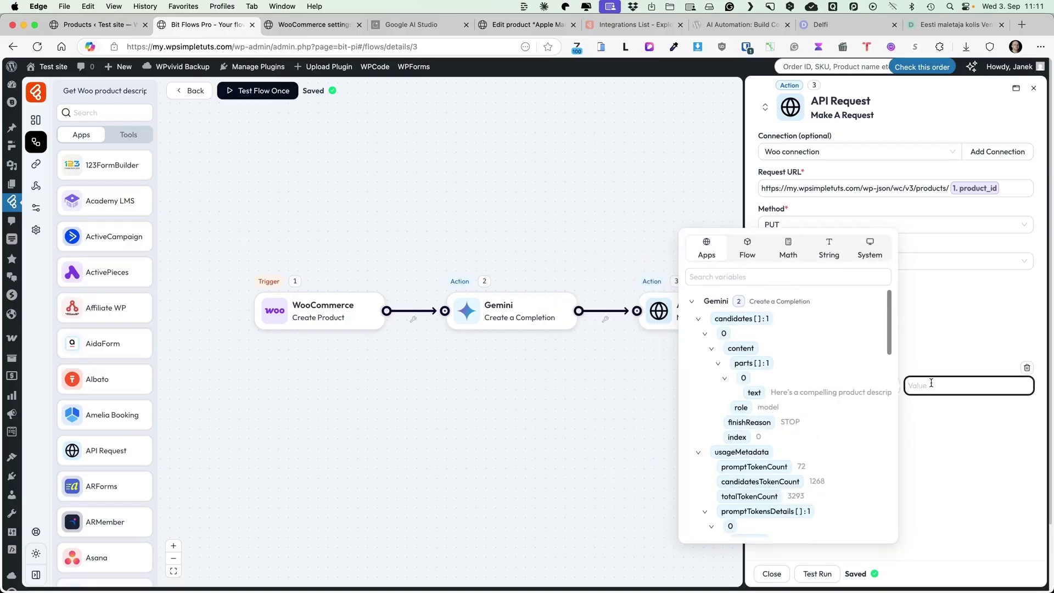
left_click(755, 393)
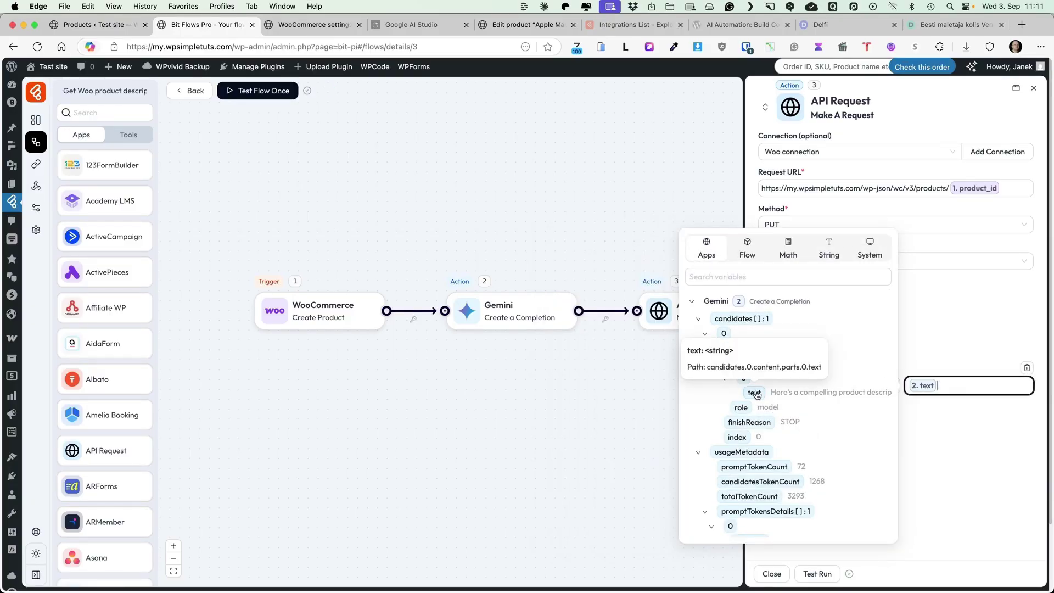
left_click(954, 418)
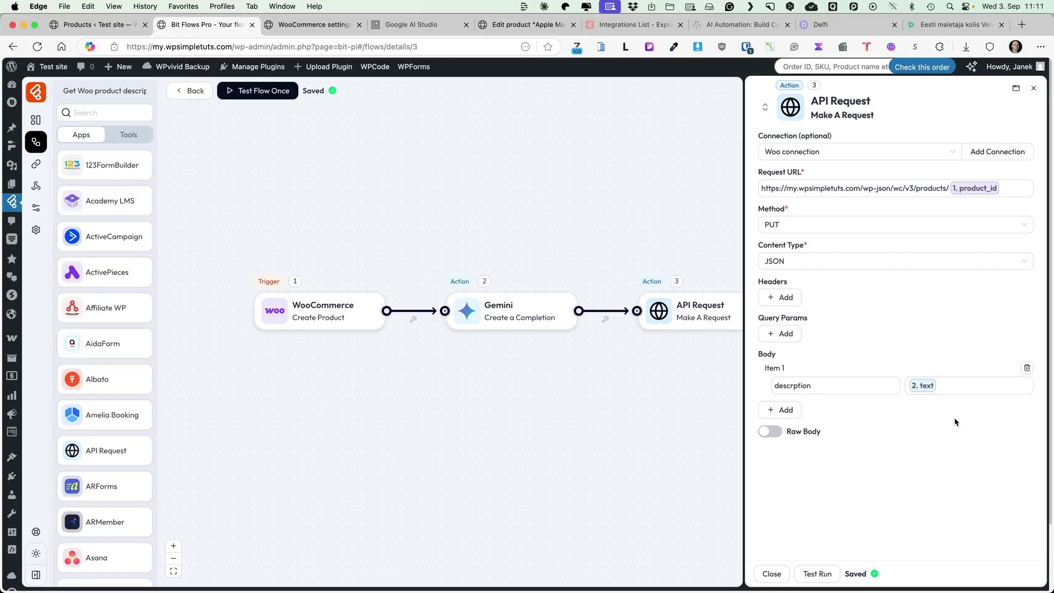
Test-run the API Request step, then run the whole flow once with existing data.
left_click(819, 575)
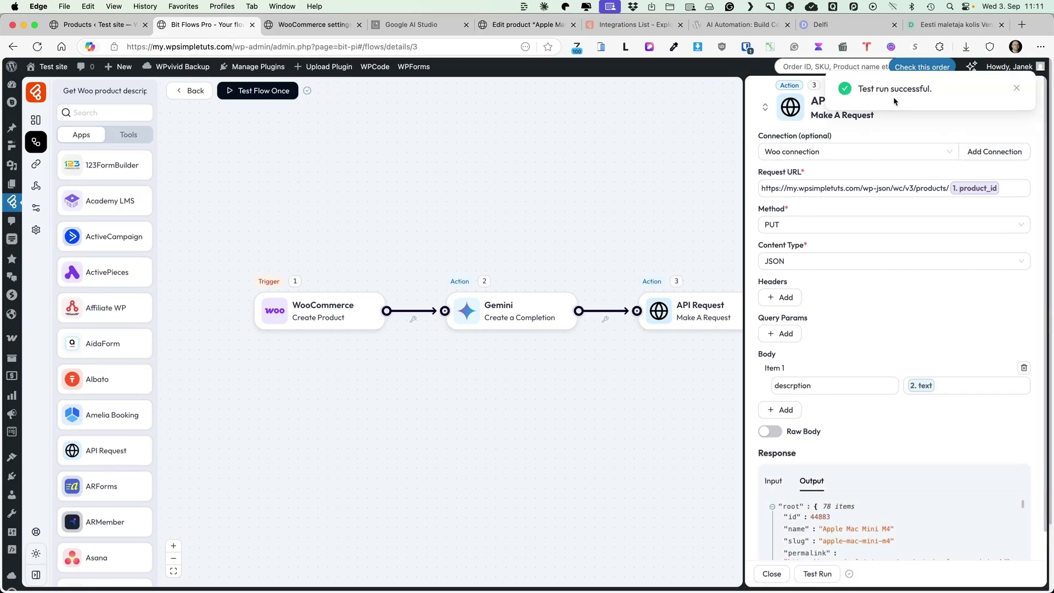
left_click(1016, 89)
left_click(1034, 95)
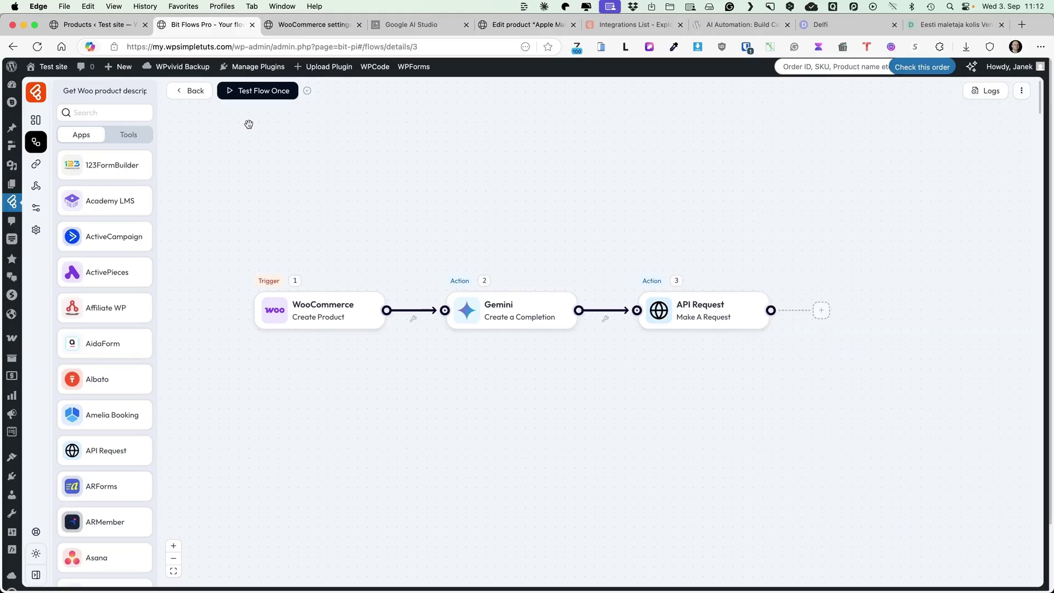
left_click(250, 94)
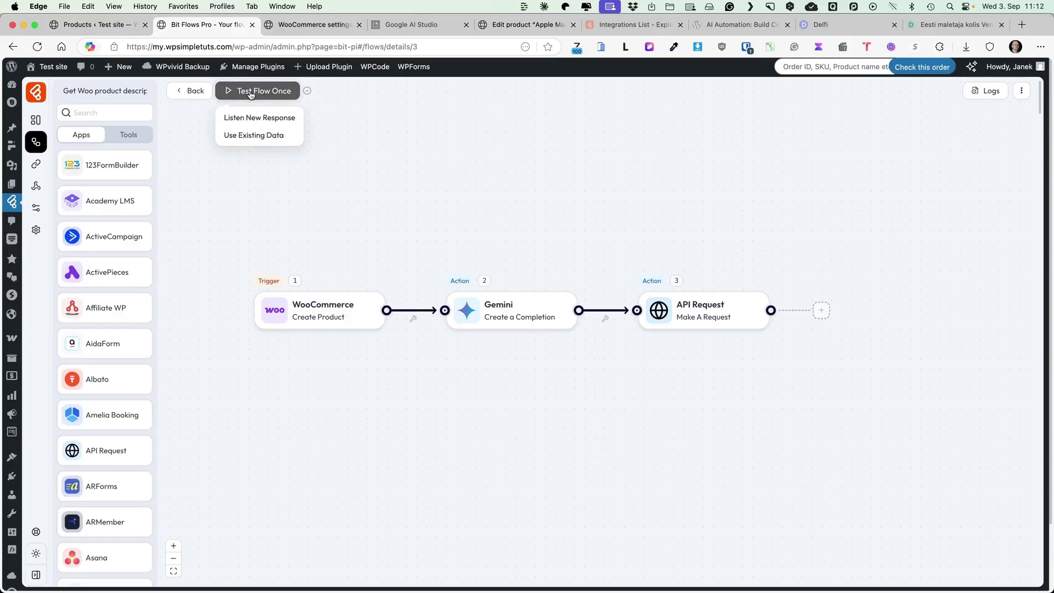
left_click(243, 136)
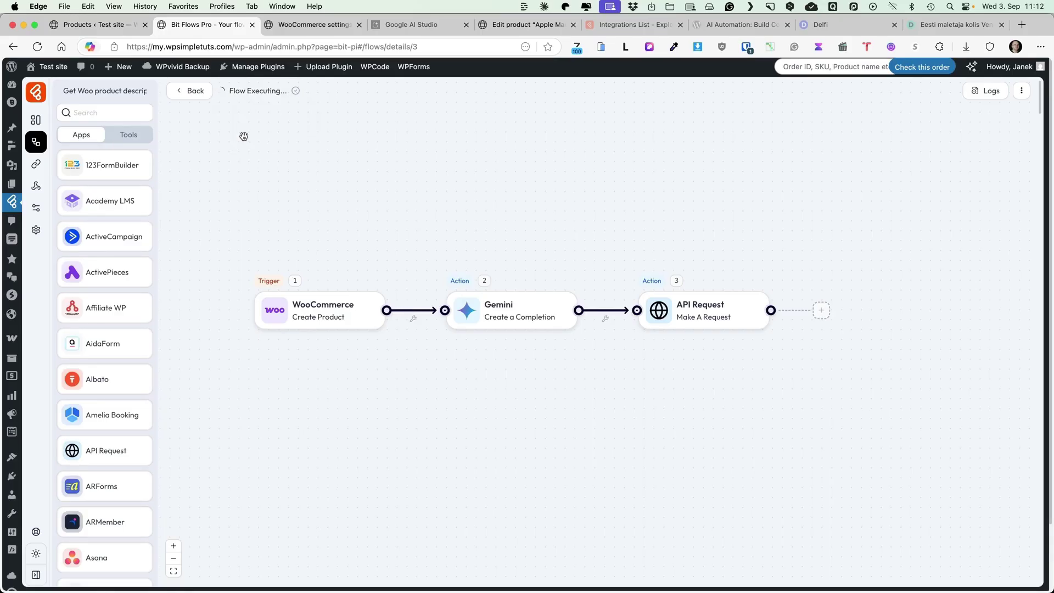
Open the latest run's log details and expand the Gemini and API Request entries.
left_click(985, 92)
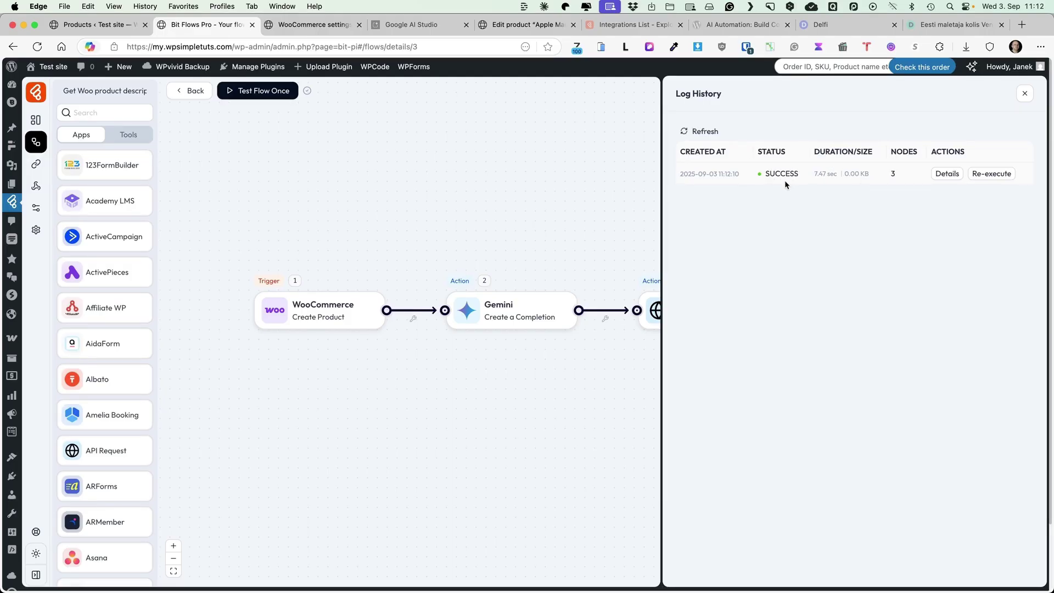
left_click(945, 174)
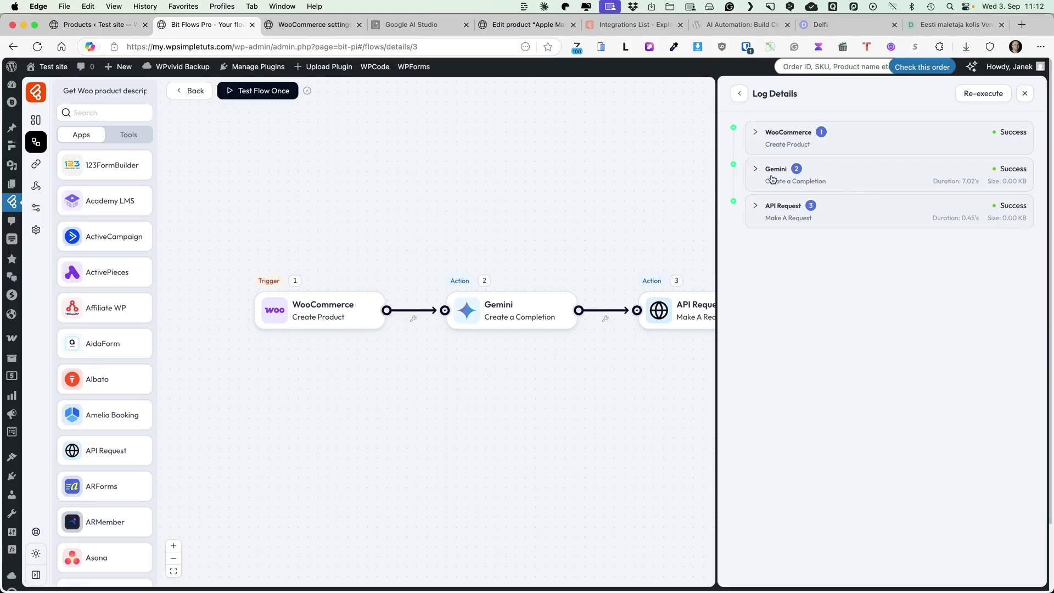
left_click(867, 175)
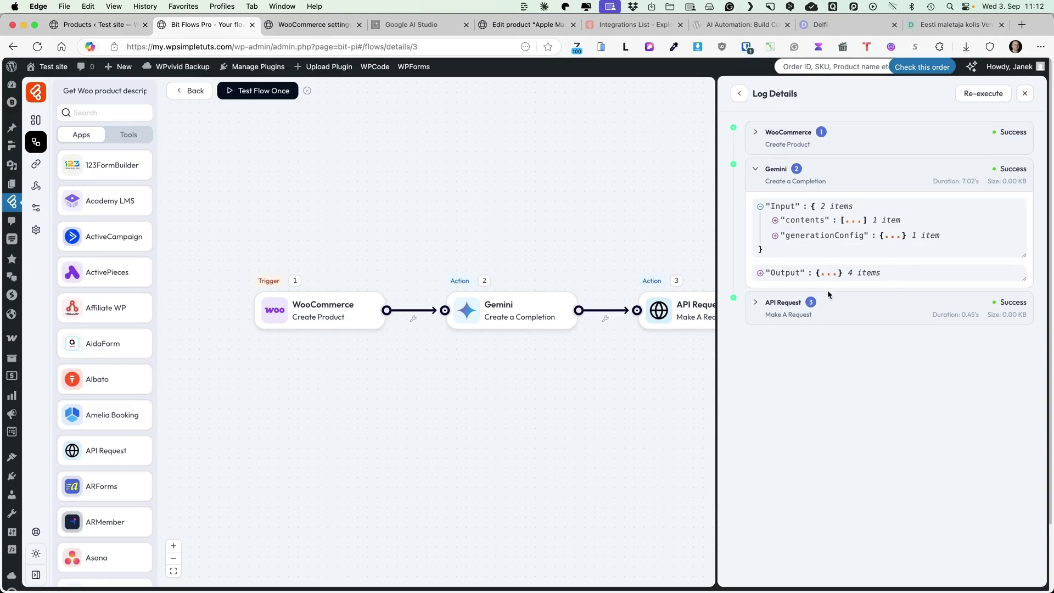
left_click(852, 316)
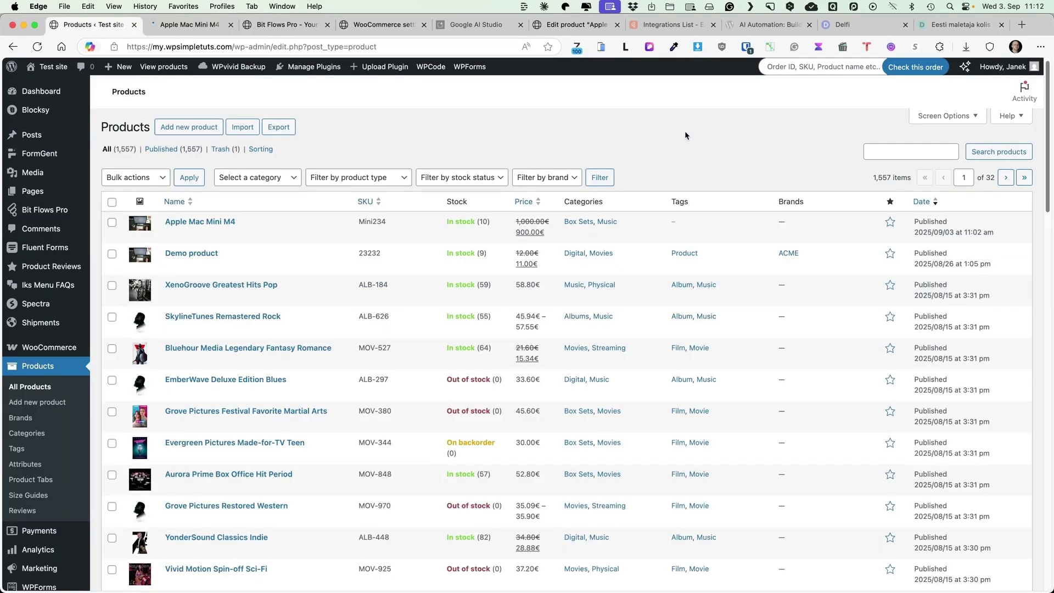
Create a product named 'Apple Macbook Air M4 (2025) 15-inch' with a media library image.
left_click(209, 126)
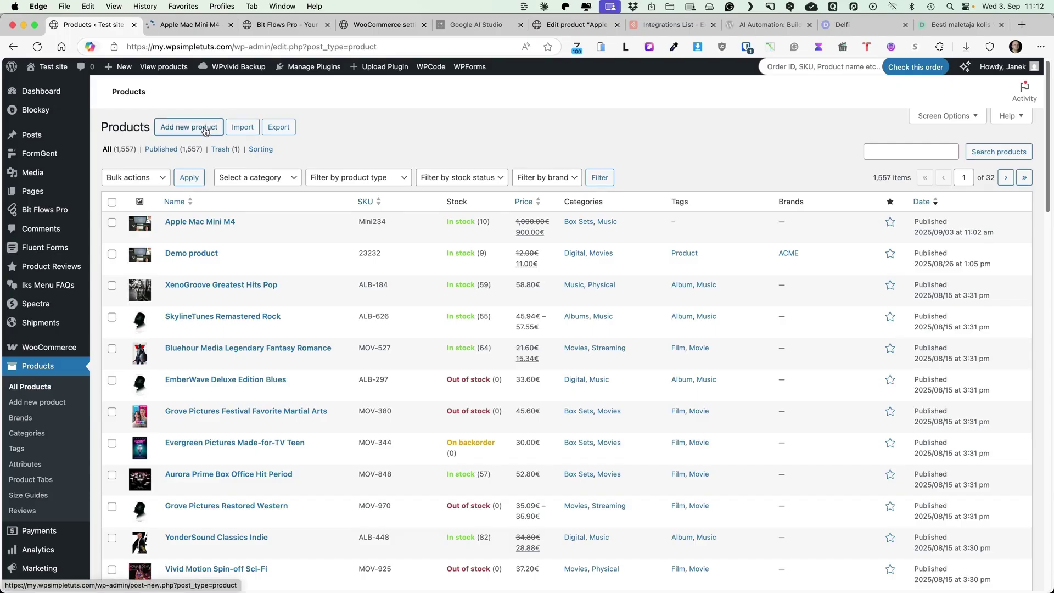
type("Ap")
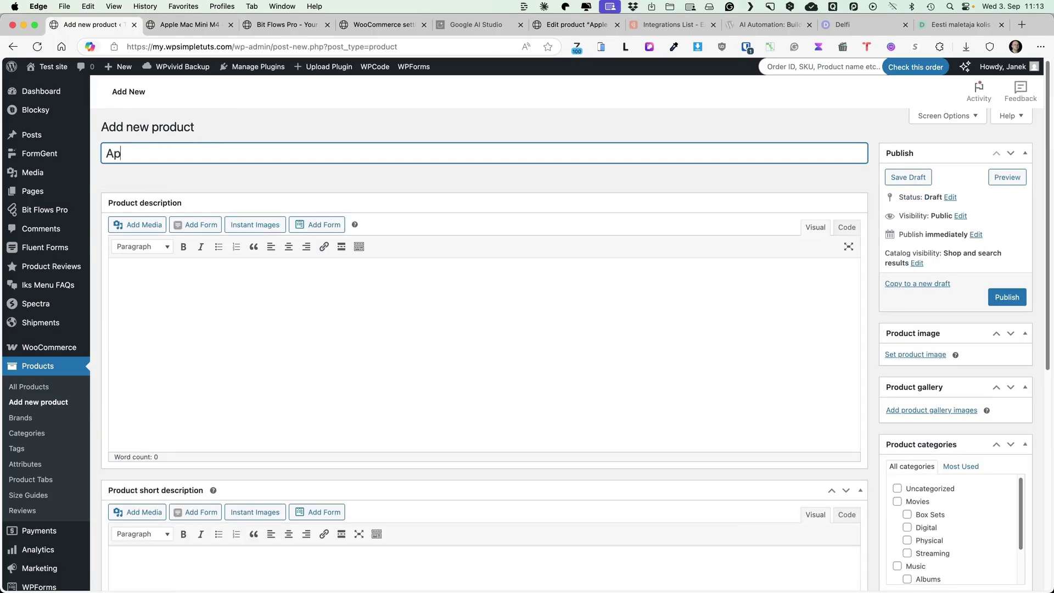
type("ple Macbook Air M4 (")
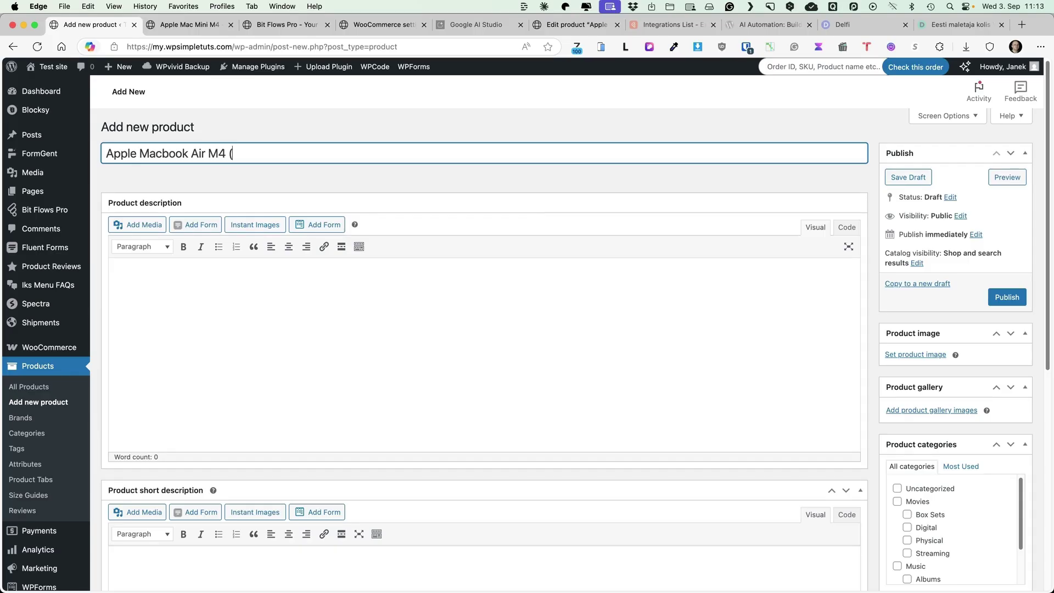
type("2025) 15-inch")
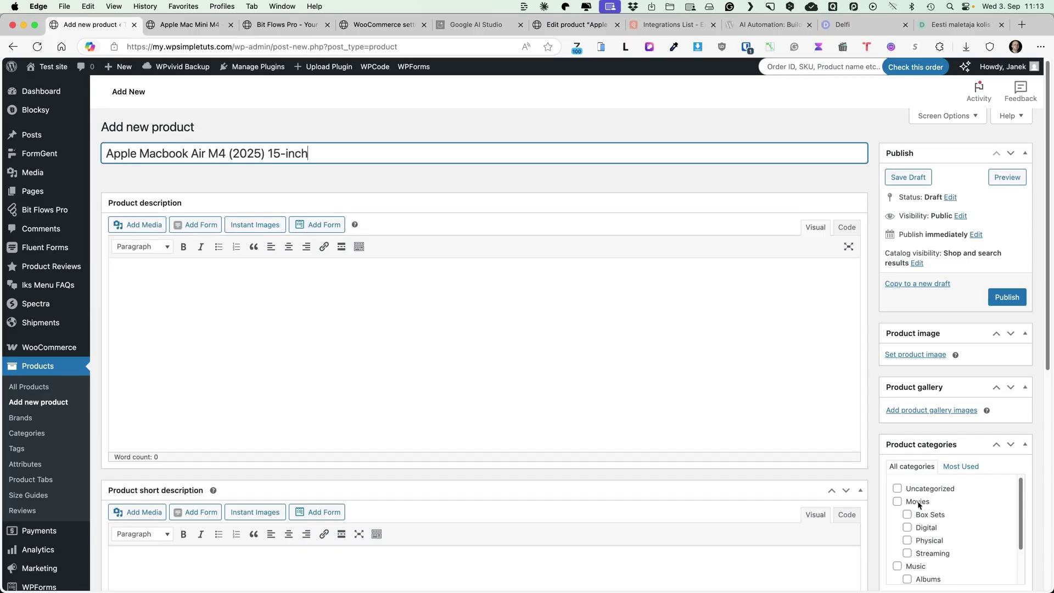
left_click(928, 355)
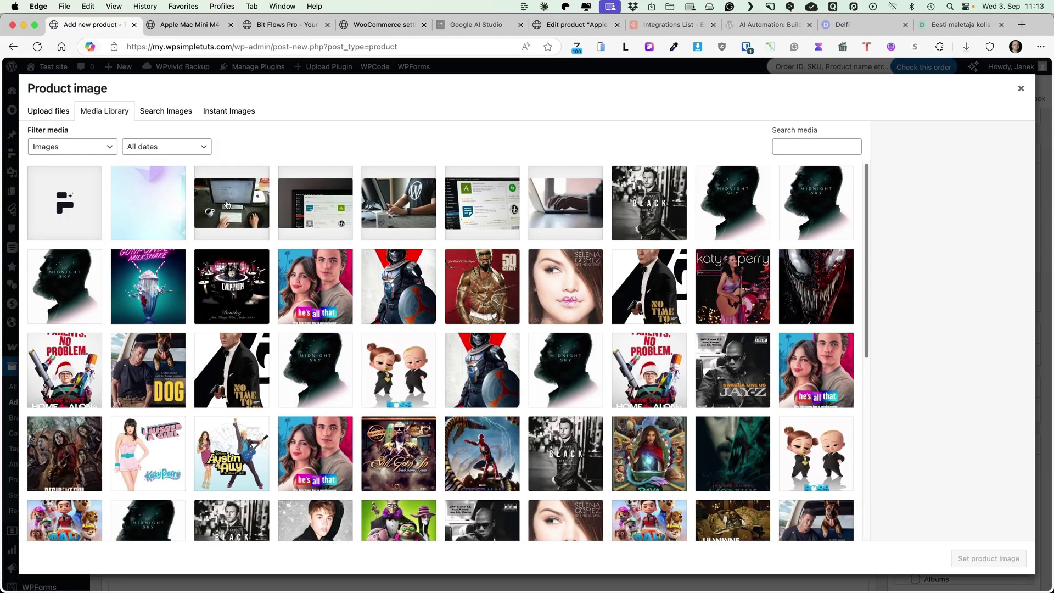
left_click(217, 209)
left_click(982, 557)
Enter regular price 999 and sale price 949, then return to the Bit Flows editor.
scroll(687, 436, "down", 10)
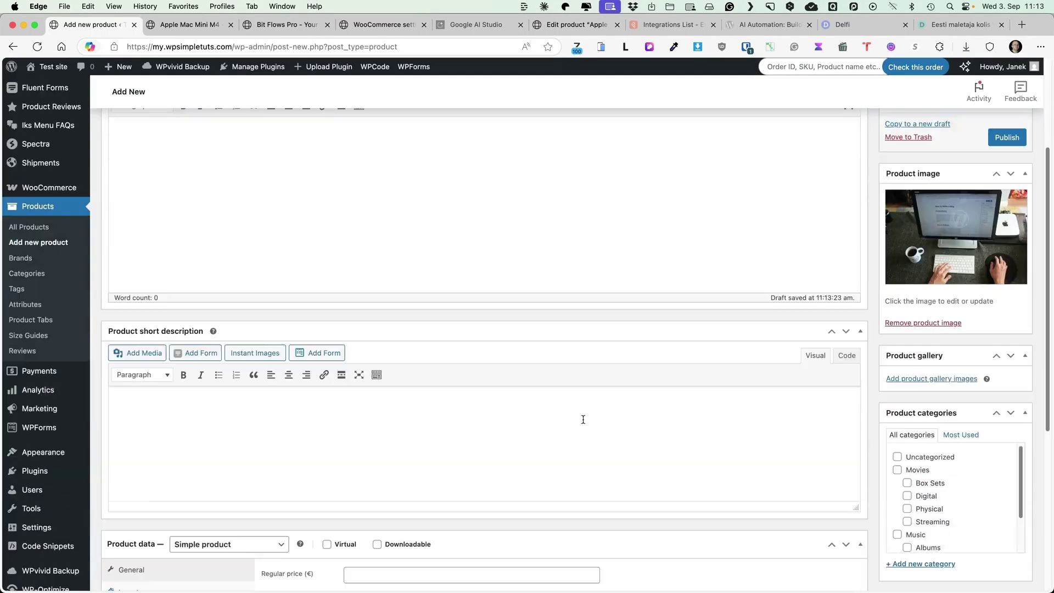
left_click(452, 469)
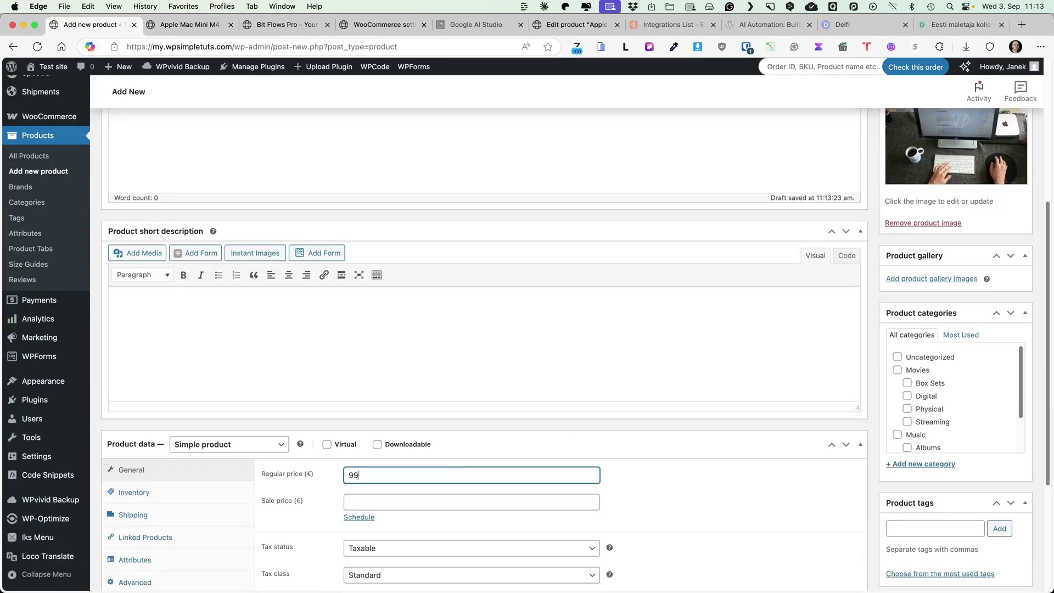
left_click(440, 500)
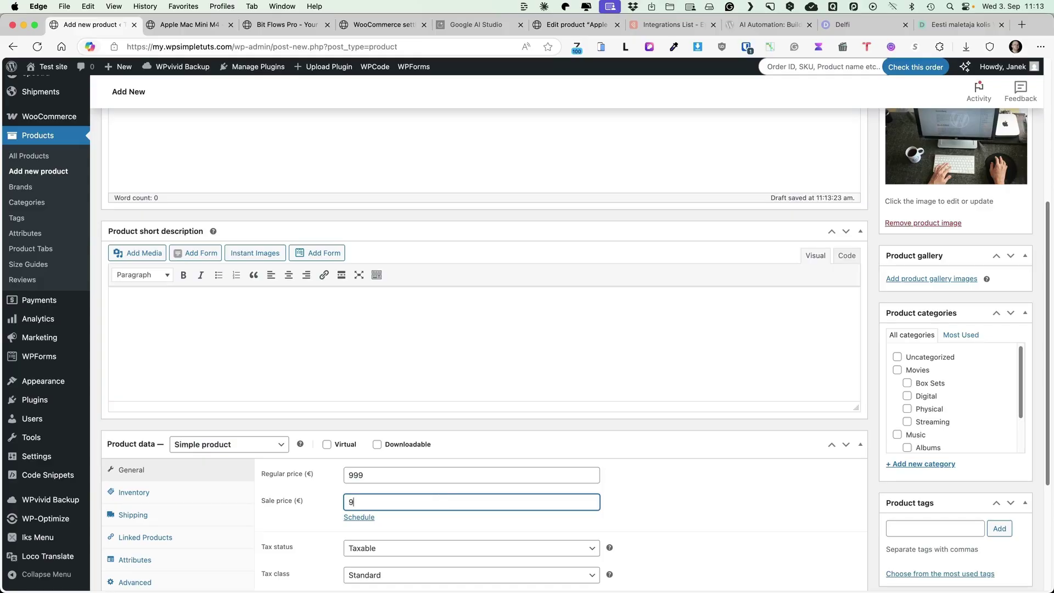
type("949")
scroll(676, 457, "up", 4)
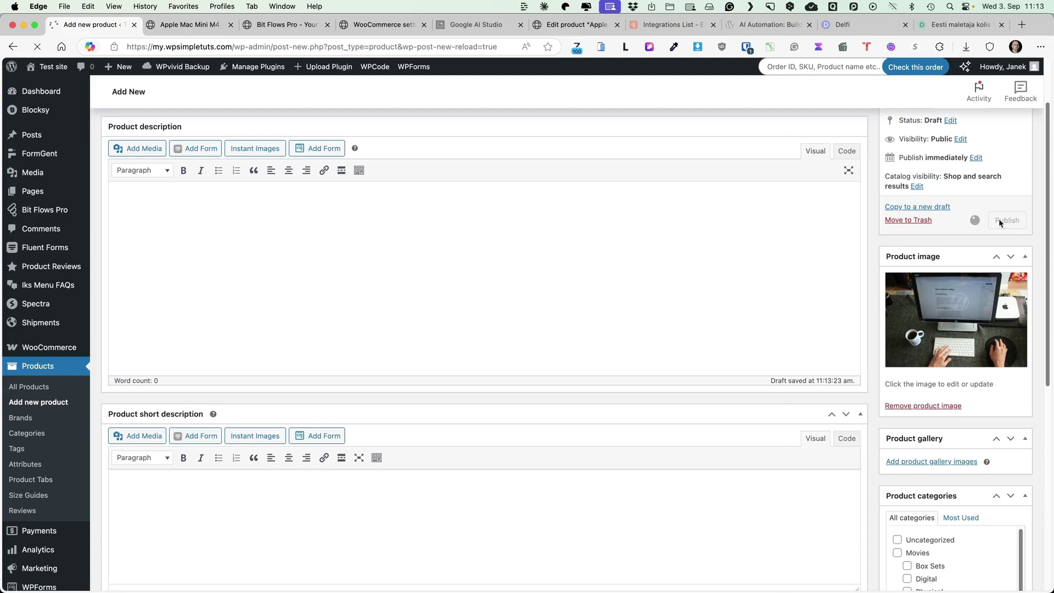
left_click(292, 26)
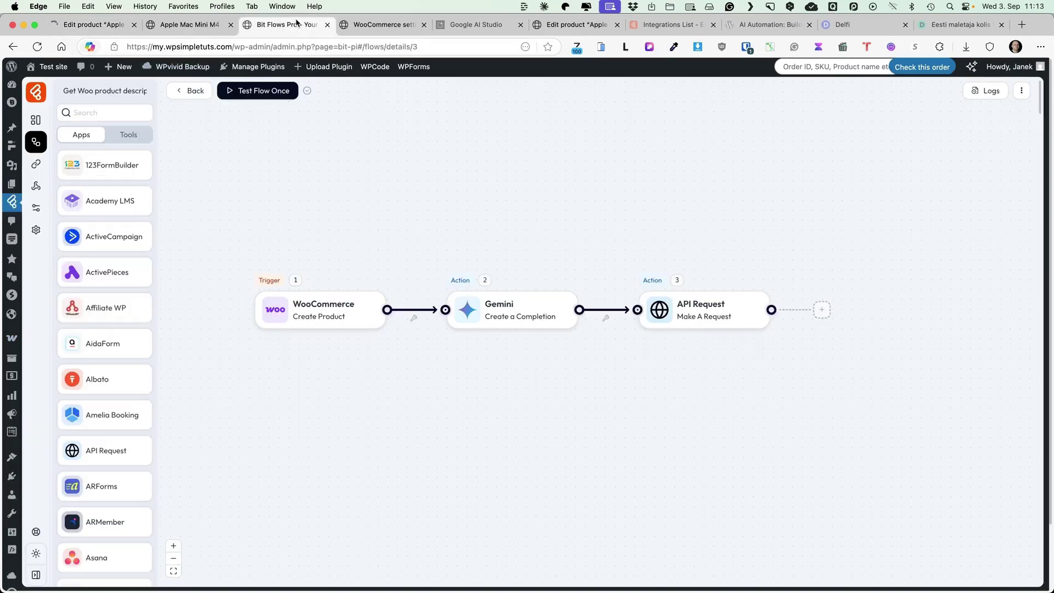
Check the Log History for the second successful run, then return to the products list.
left_click(991, 91)
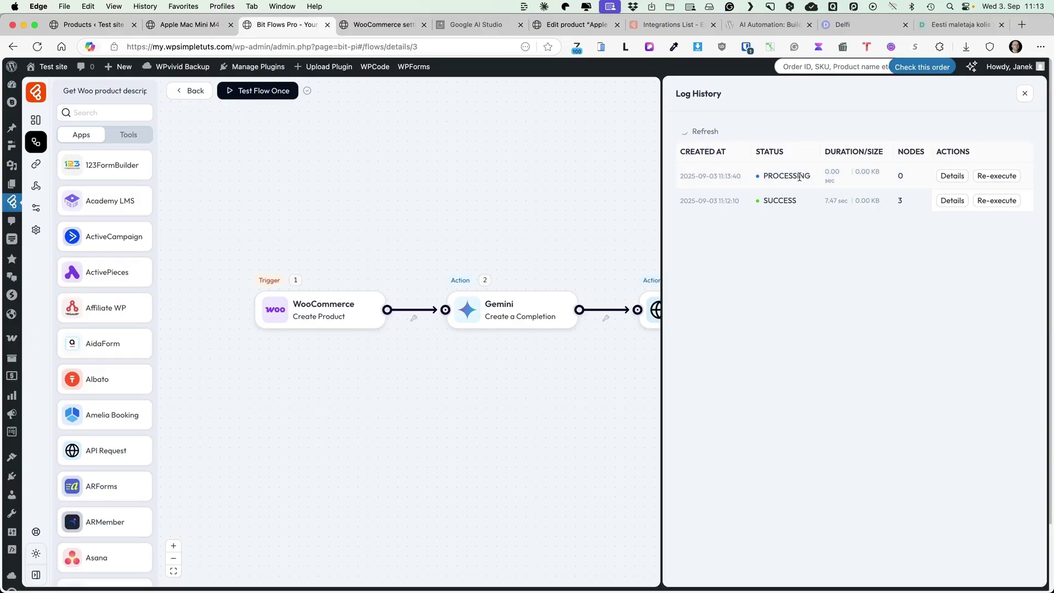
left_click(89, 24)
Browse the Macbook Air storefront page's description and specs, then return to the admin products list.
left_click(295, 233, "super")
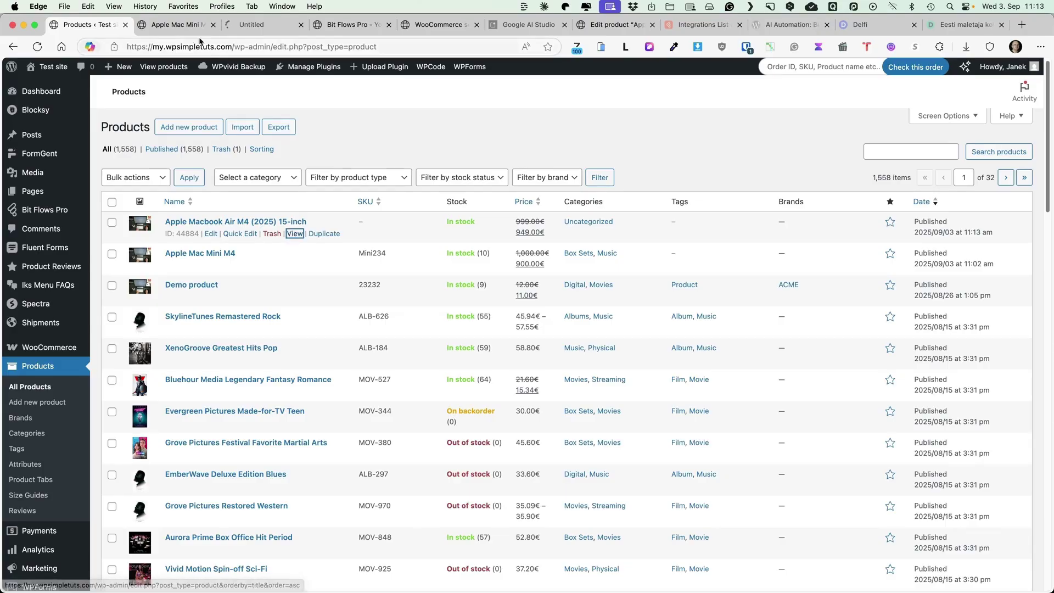
left_click(173, 25)
scroll(728, 338, "down", 10)
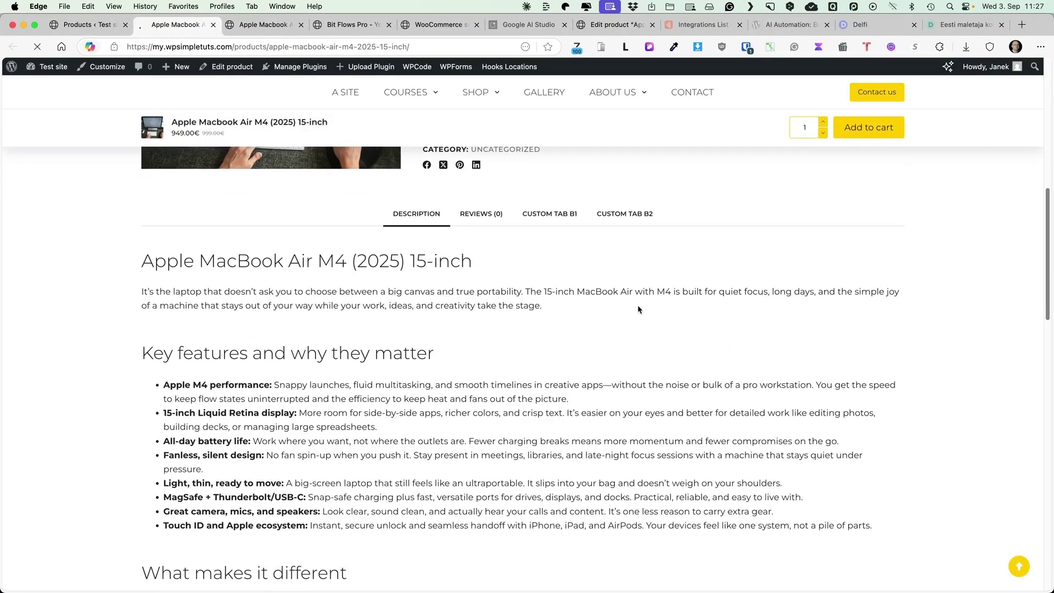
scroll(638, 305, "down", 10)
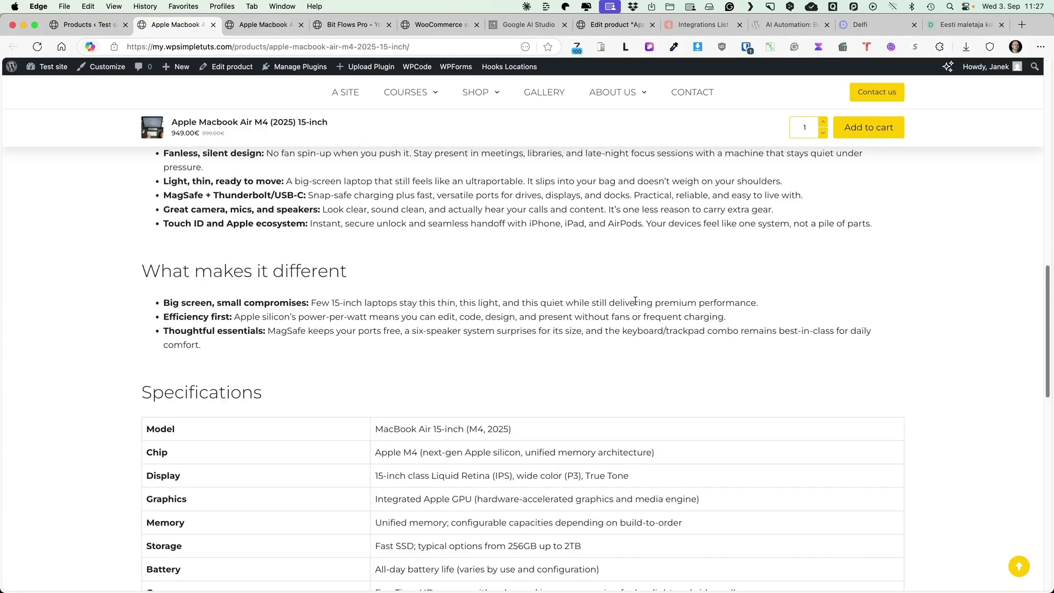
scroll(635, 302, "down", 1)
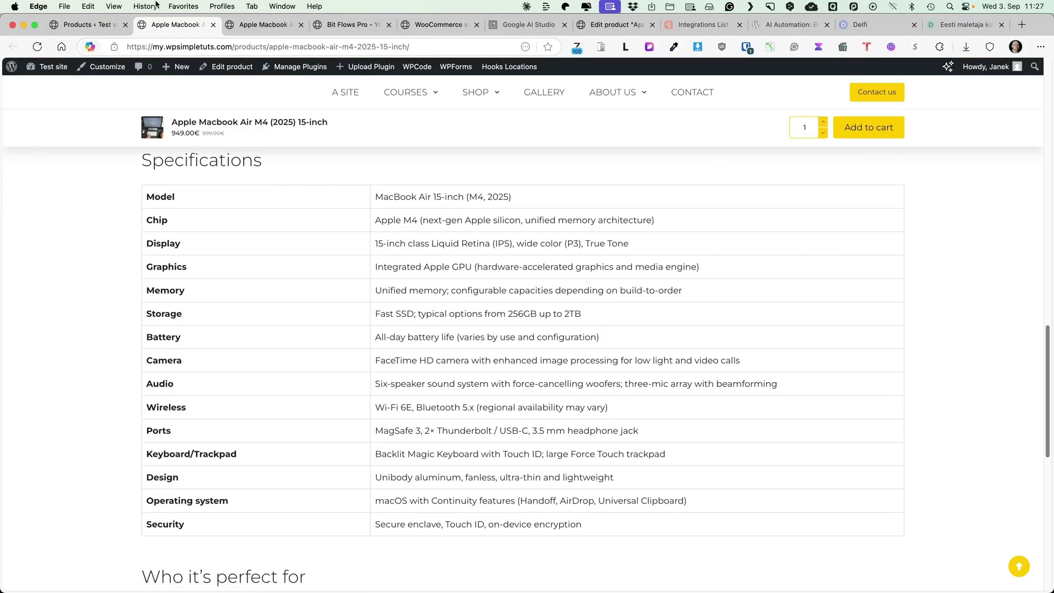
left_click(82, 24)
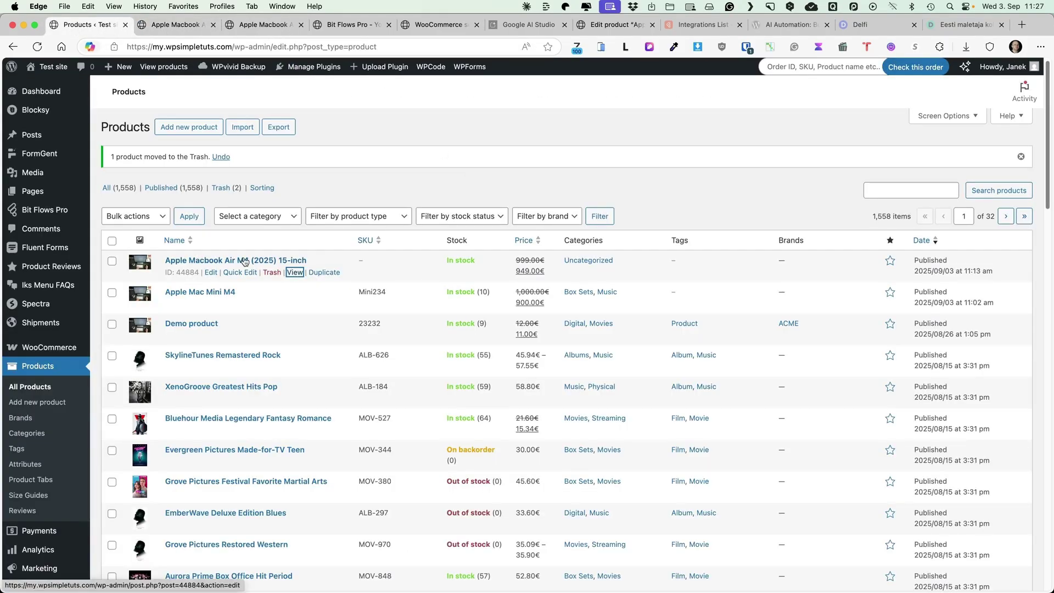
Back in the flow editor, review the Gemini step's specs-table prompt, then show the Tools panel.
left_click(351, 24)
left_click(545, 310)
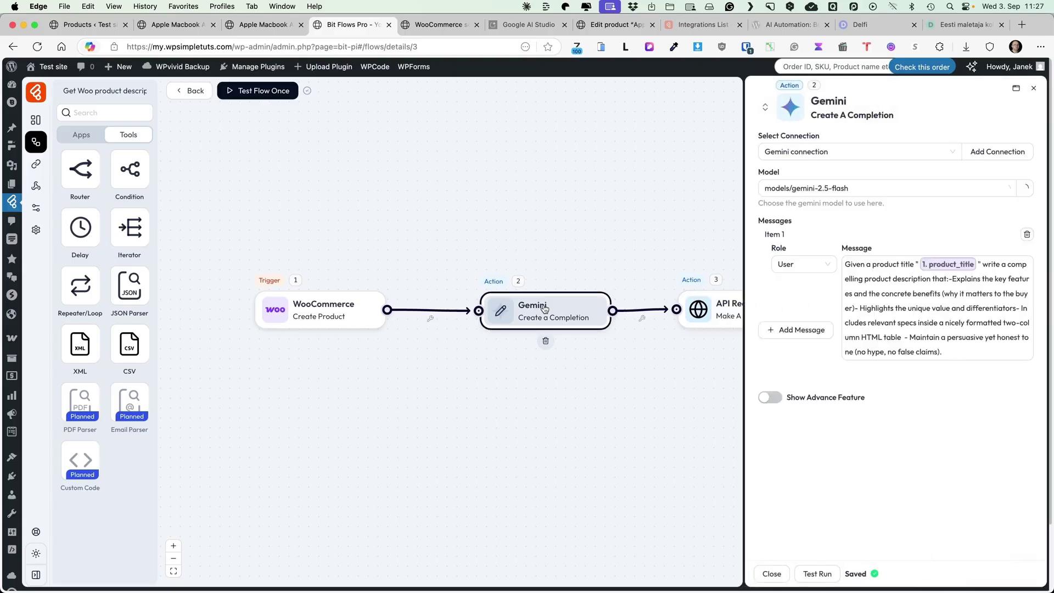
left_click_drag(905, 336, 1019, 305)
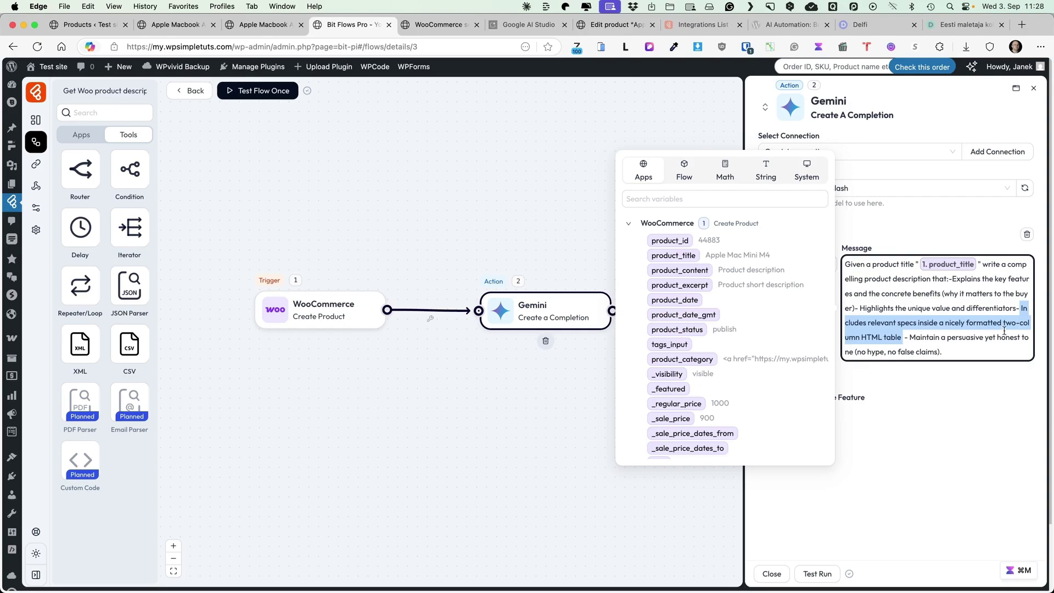
left_click(496, 455)
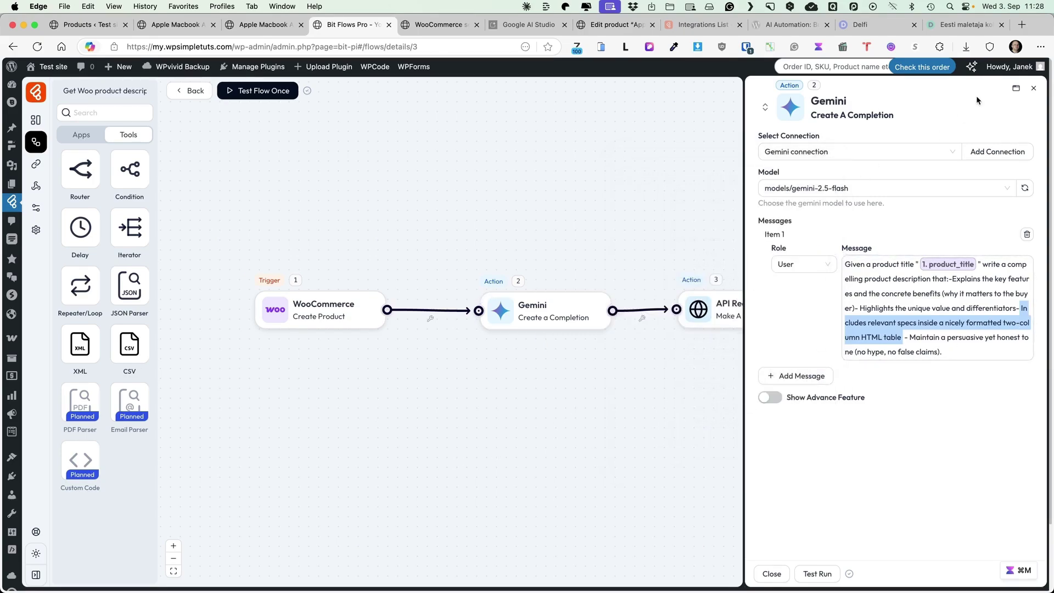
left_click(1033, 88)
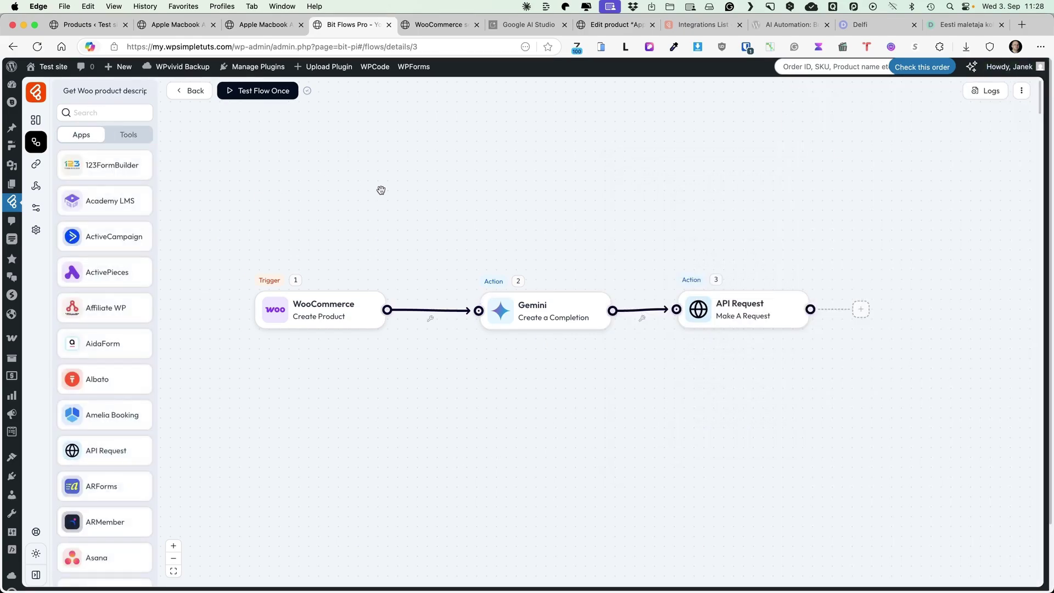
left_click(126, 139)
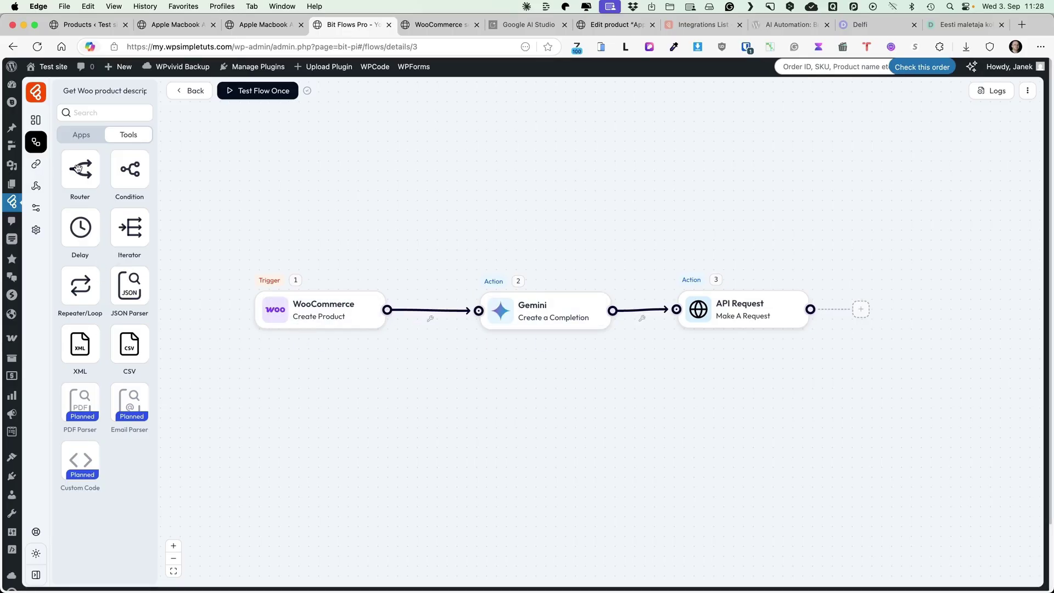
Add a Router and put it between the WooCommerce trigger and the Gemini step.
left_click_drag(98, 171, 436, 256)
left_click(430, 319)
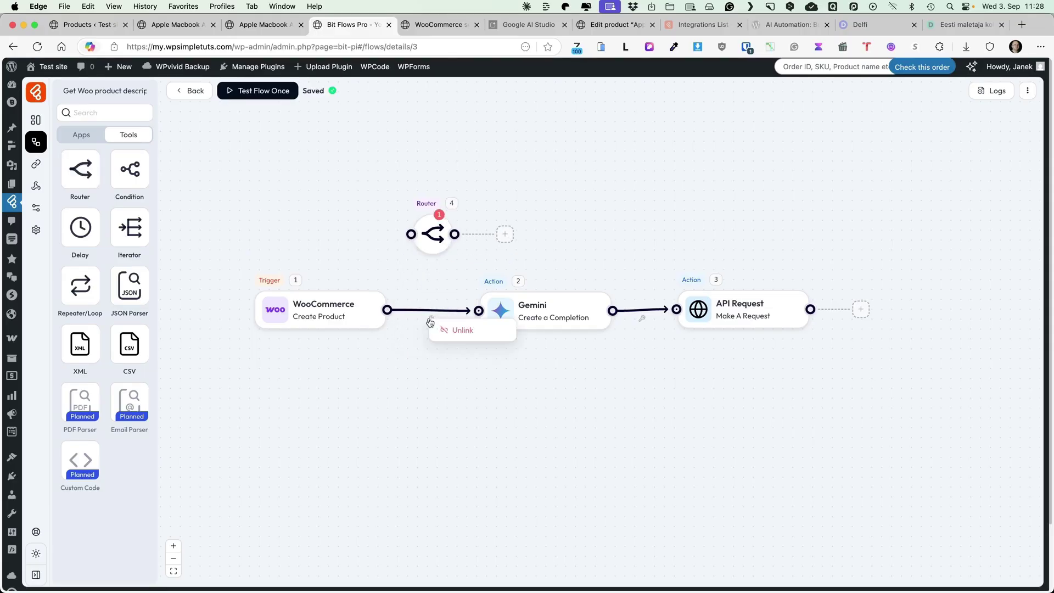
left_click(471, 332)
left_click(518, 301)
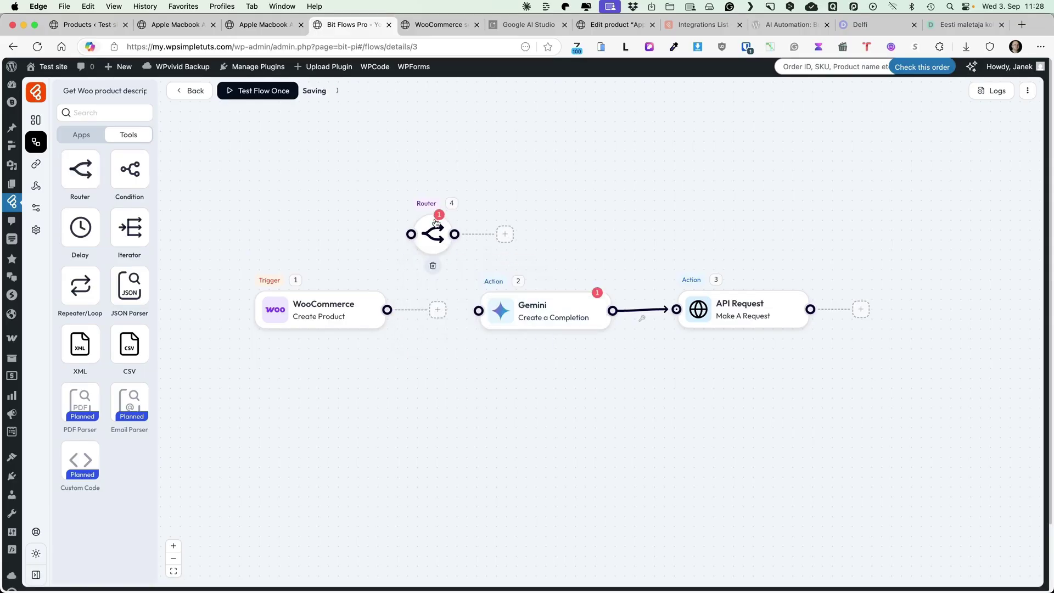
left_click_drag(436, 227, 434, 306)
Move the Gemini and API Request steps below the Router and add a second Router branch.
left_click_drag(540, 301, 562, 369)
left_click_drag(696, 320, 716, 391)
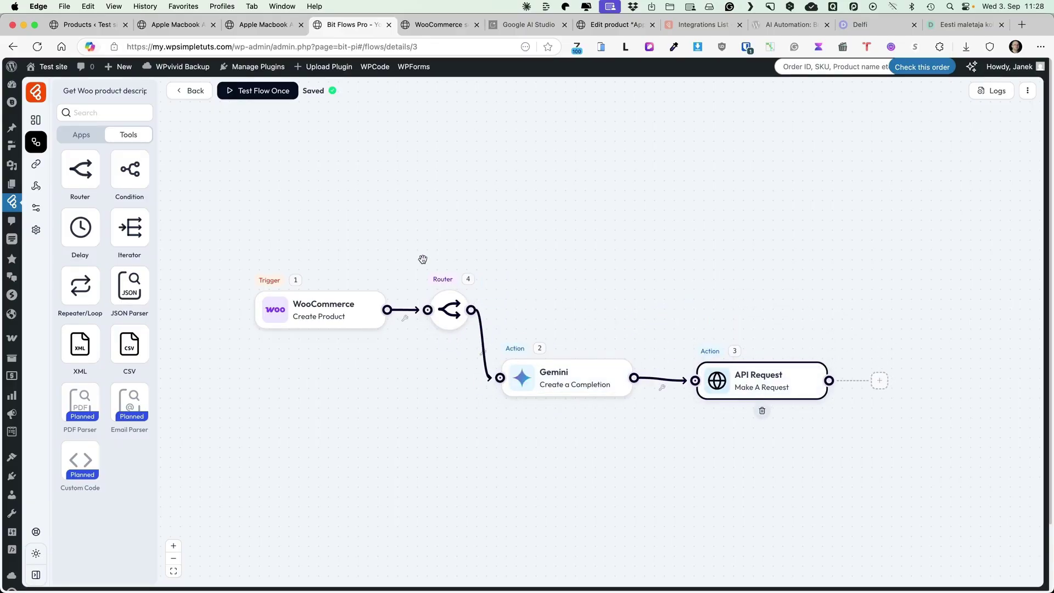
left_click(449, 310)
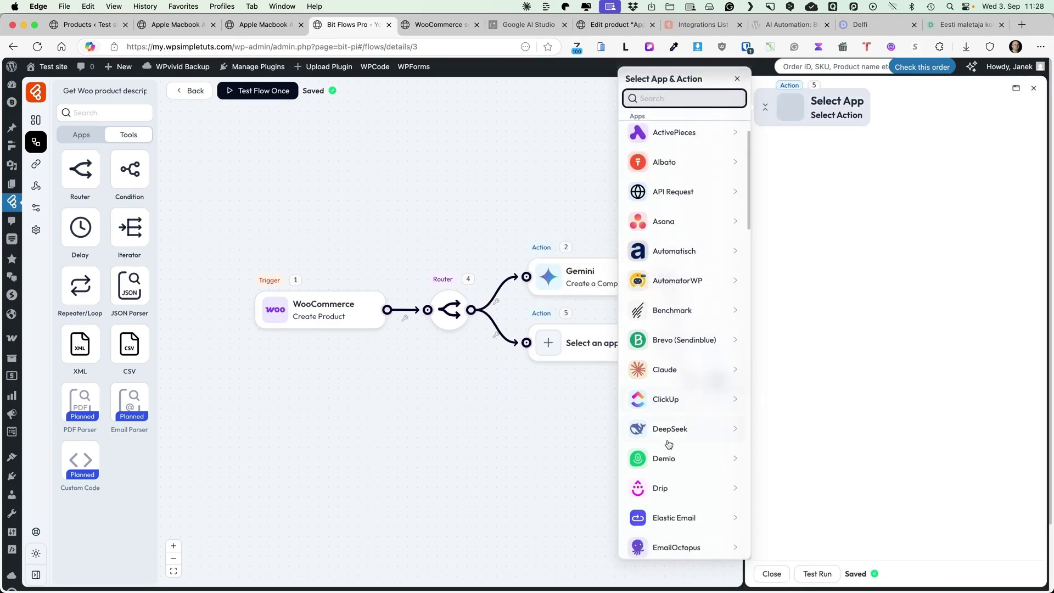
Make the new branch DeepSeek Create Chat Completion with model deepseek-chat and 1024 max tokens.
left_click(673, 428)
left_click(666, 138)
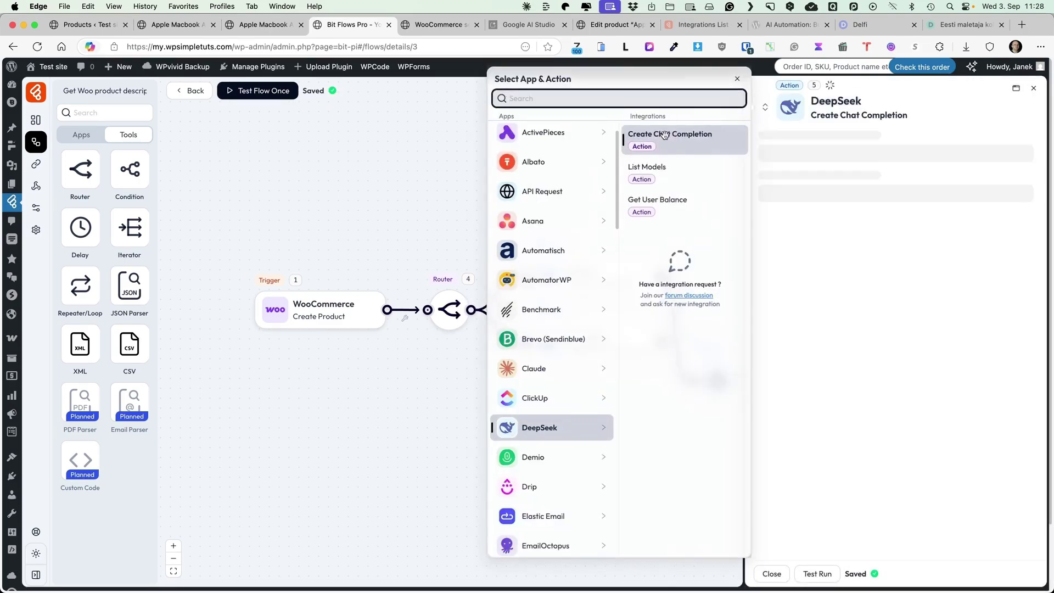
left_click(903, 150)
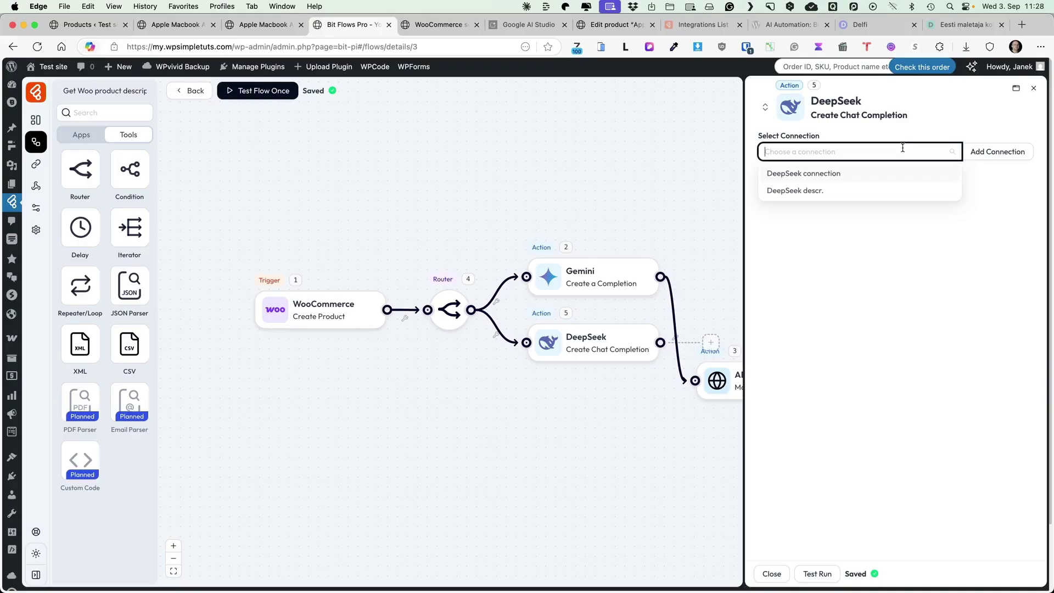
left_click(803, 174)
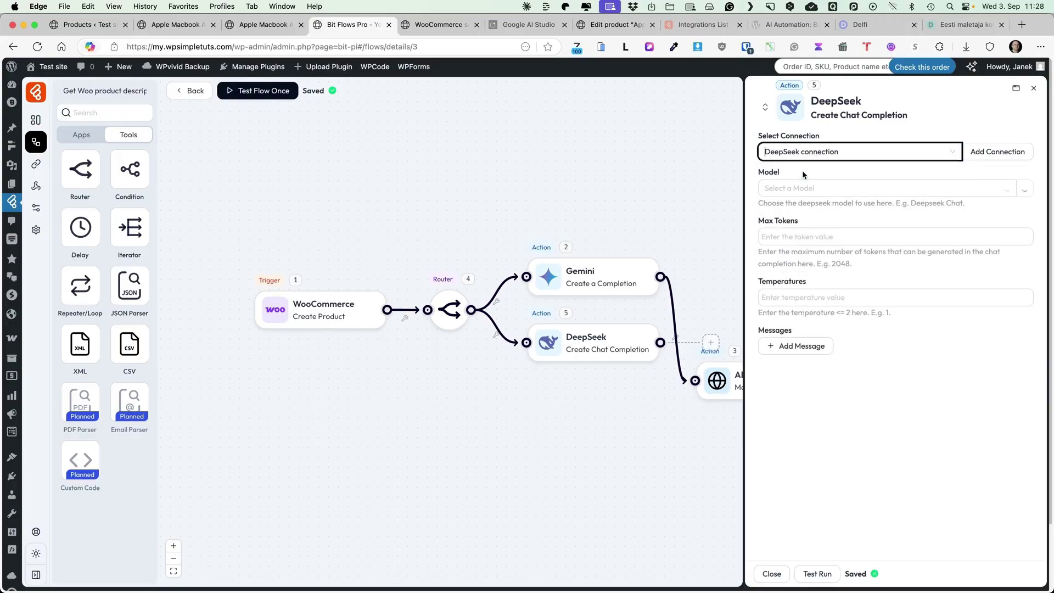
left_click(827, 189)
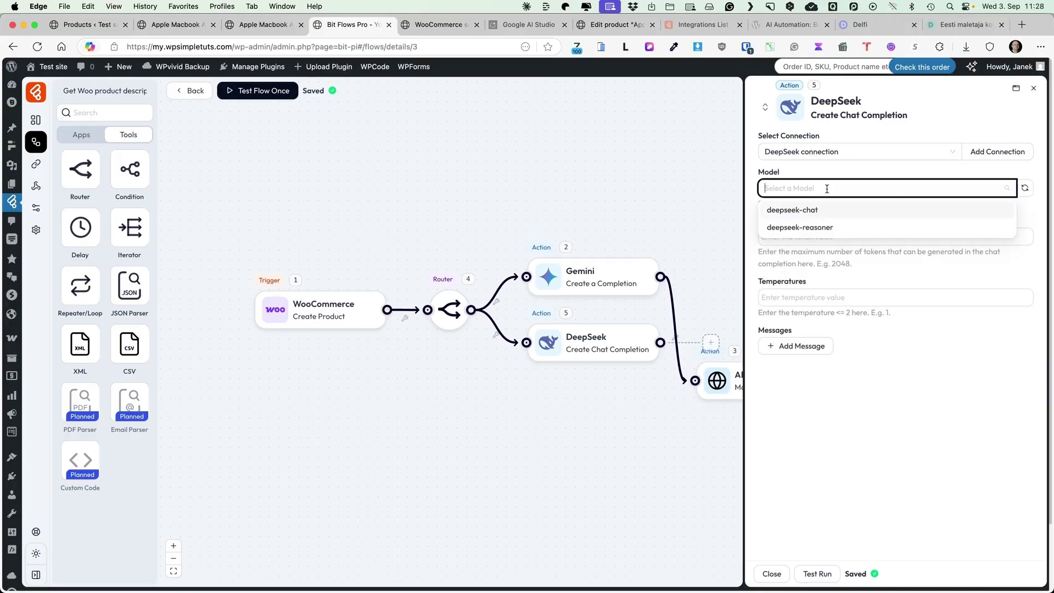
left_click(795, 211)
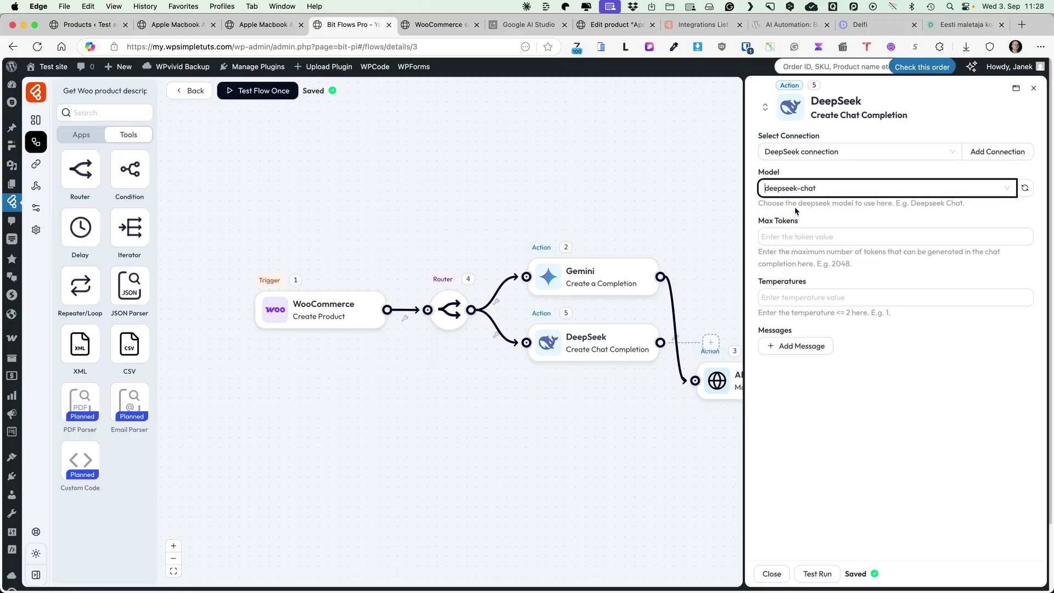
left_click(790, 237)
type("1024")
left_click(925, 212)
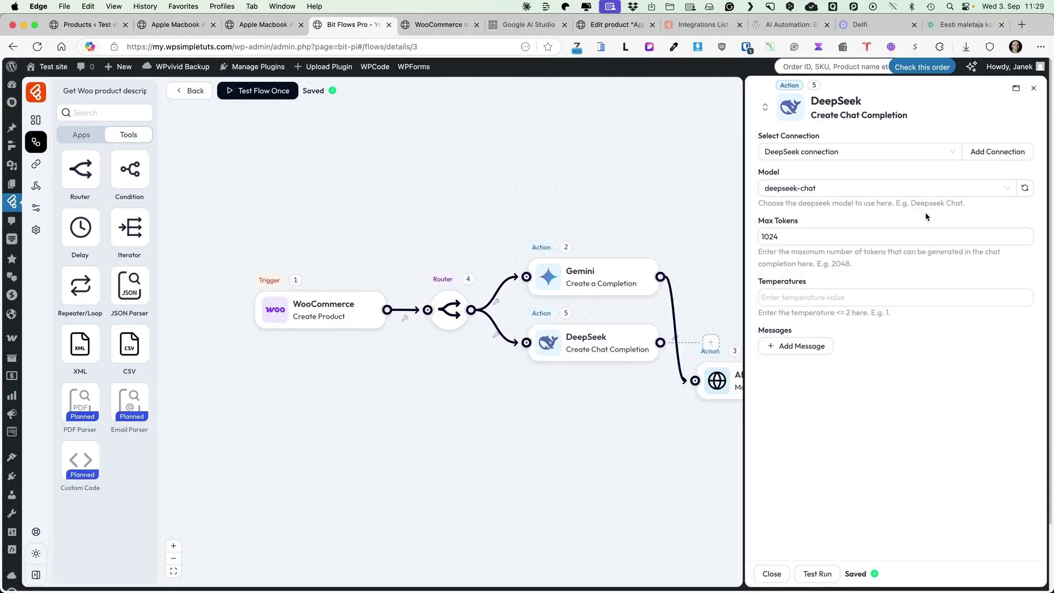
Rearrange the canvas so the DeepSeek and Gemini branches sit apart, API Request to the right.
left_click_drag(593, 282, 593, 451)
left_click_drag(614, 343, 621, 235)
left_click_drag(601, 420, 618, 396)
left_click_drag(717, 385, 760, 401)
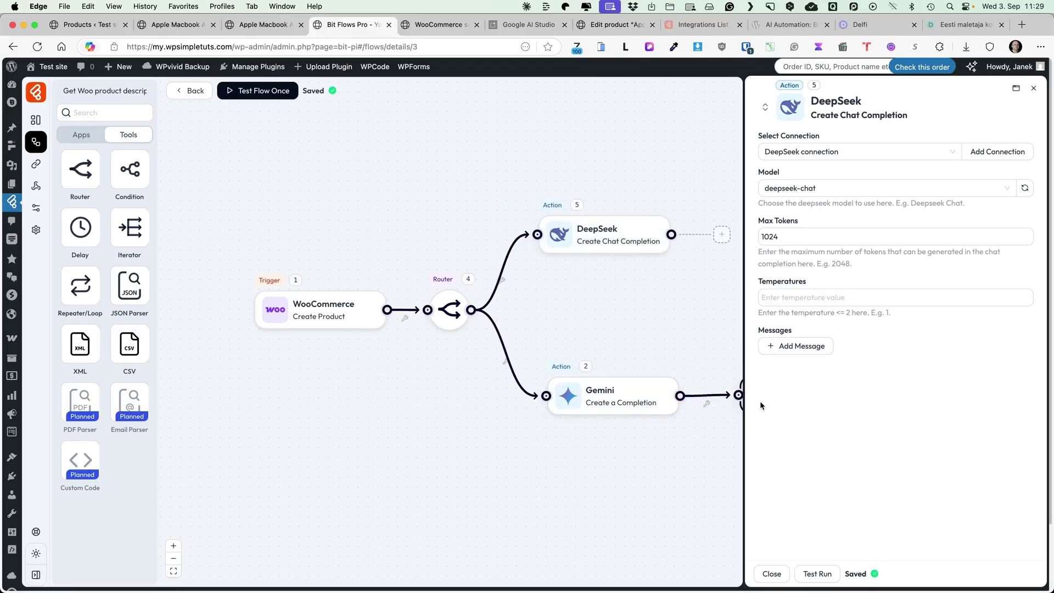
Add a User message with the SEO prompt, inserting the product_title variable.
left_click(818, 355)
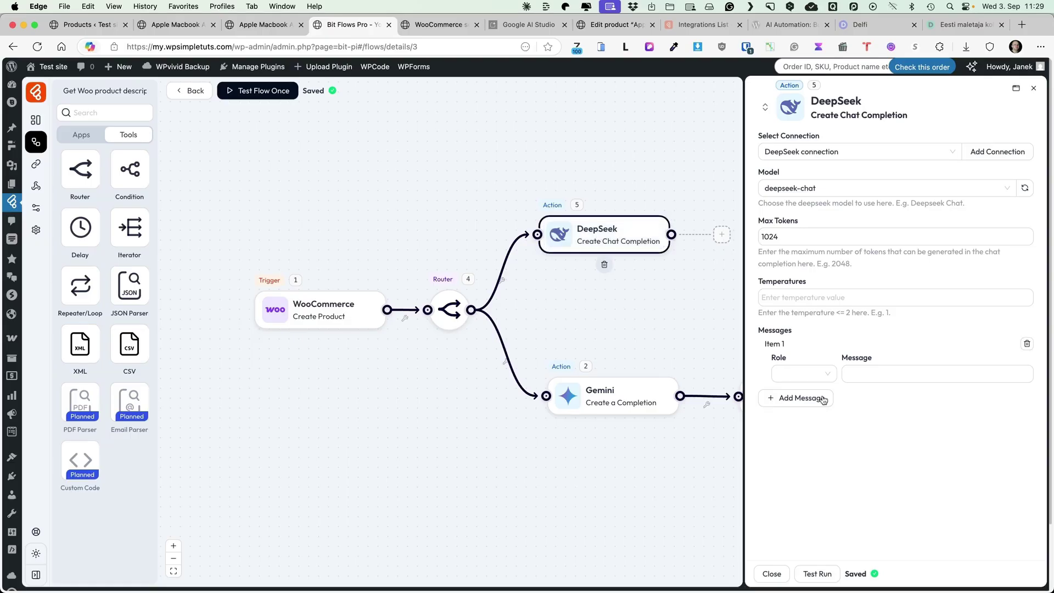
left_click(802, 371)
left_click(785, 395)
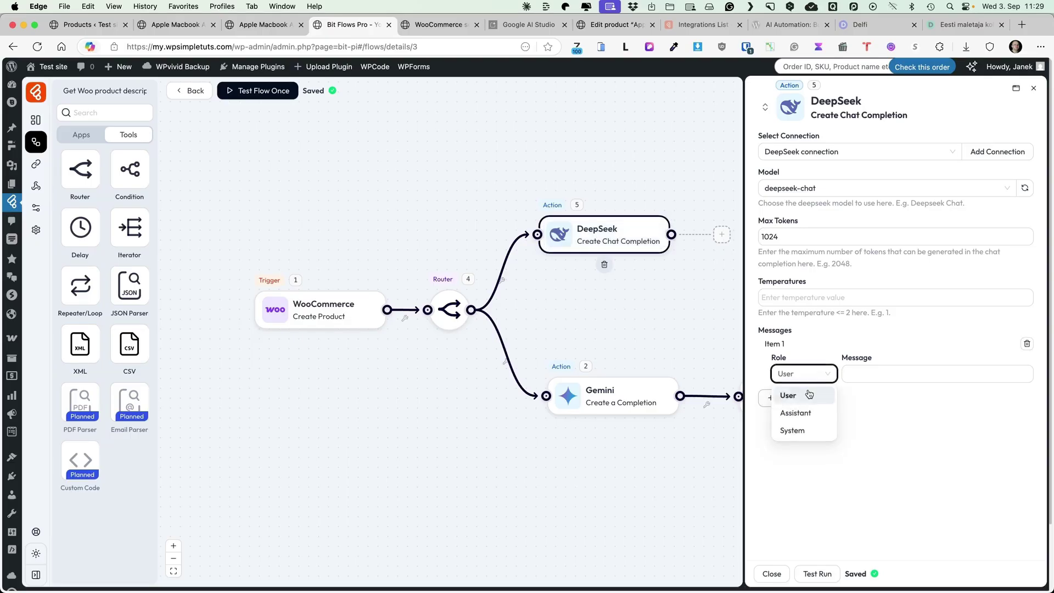
left_click(883, 374)
type("Write an SEO product description for product called \"\". Write 2-3 sentences about the most importand benefits of this product. Return HTML only. Don't use h1, h2, h3, h4, h5 and h6 headings.")
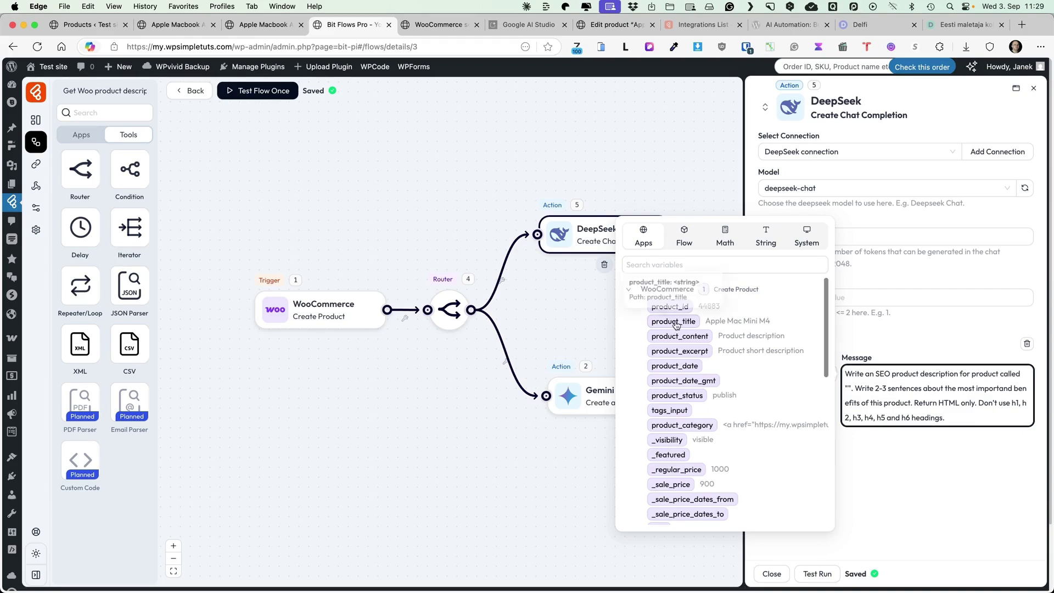
left_click(848, 388)
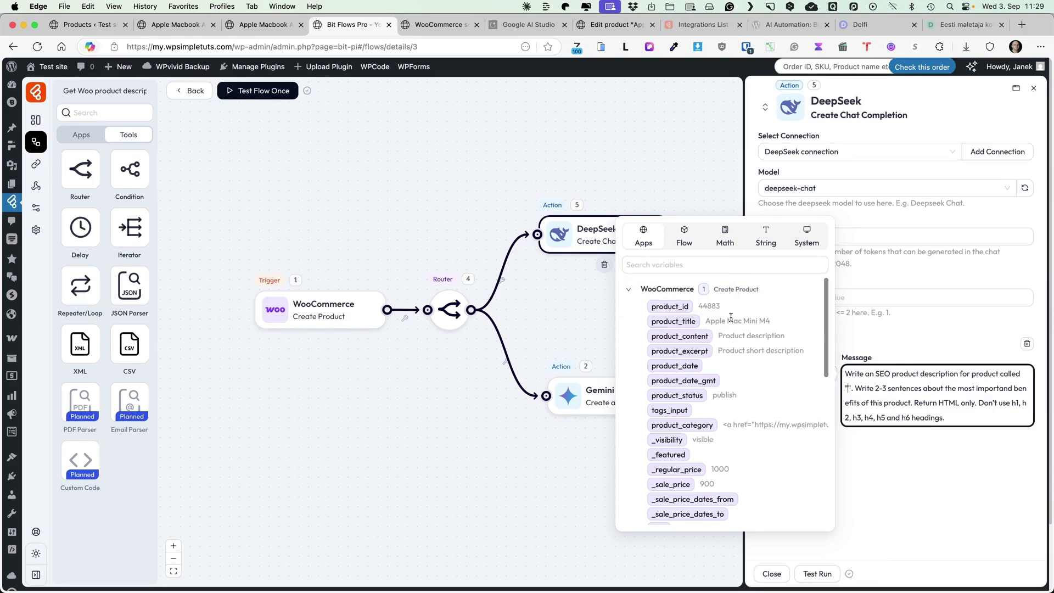
left_click(668, 322)
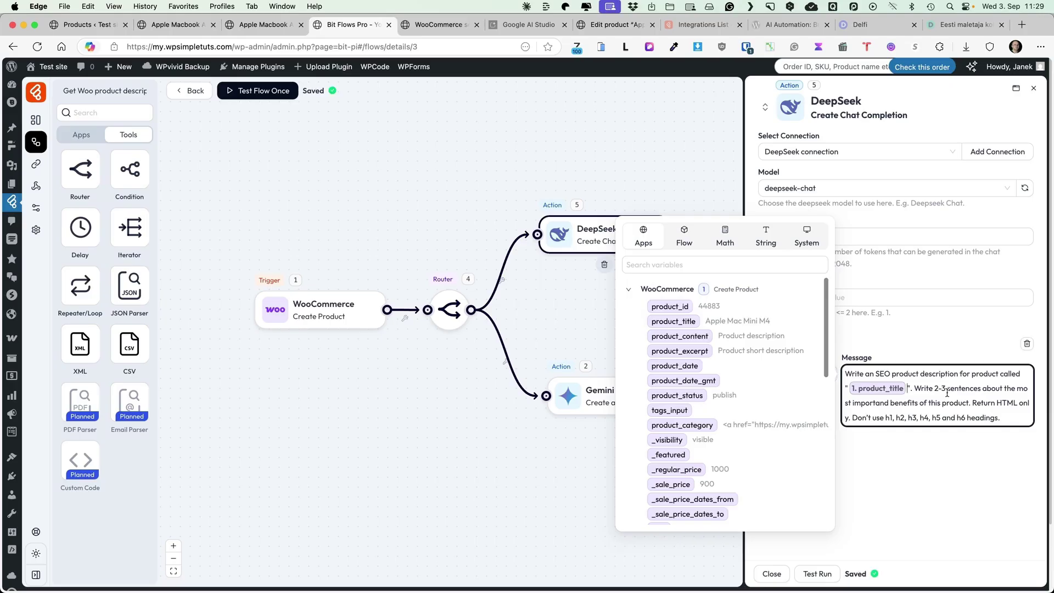